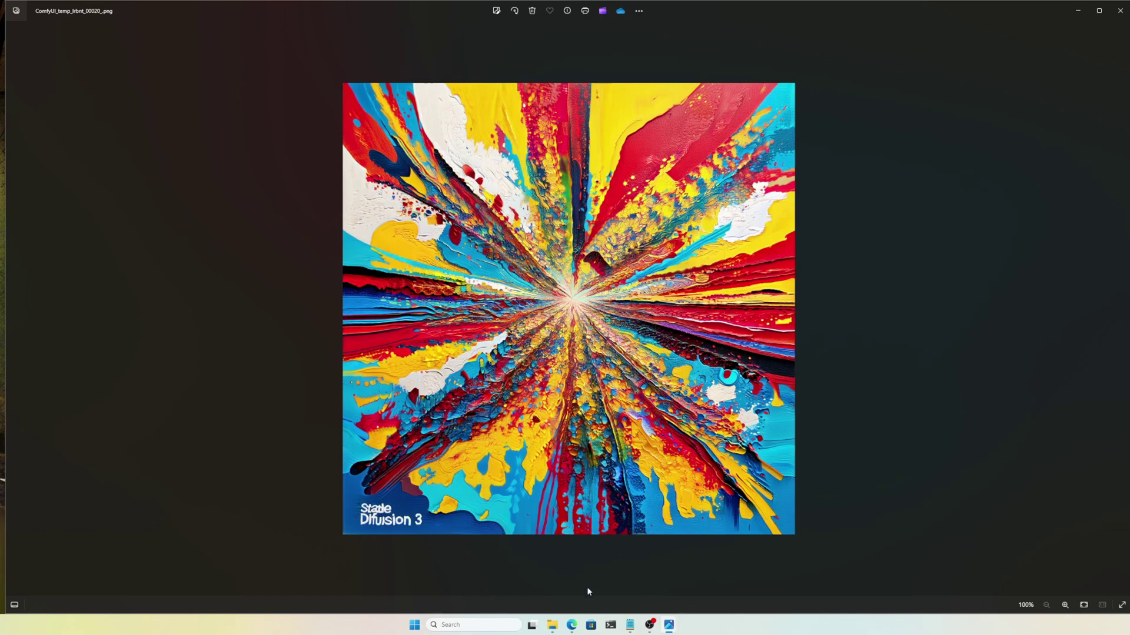
Switch to Microsoft Edge and open the stabilityai/stable-diffusion-3-medium model page on Hugging Face
click(572, 624)
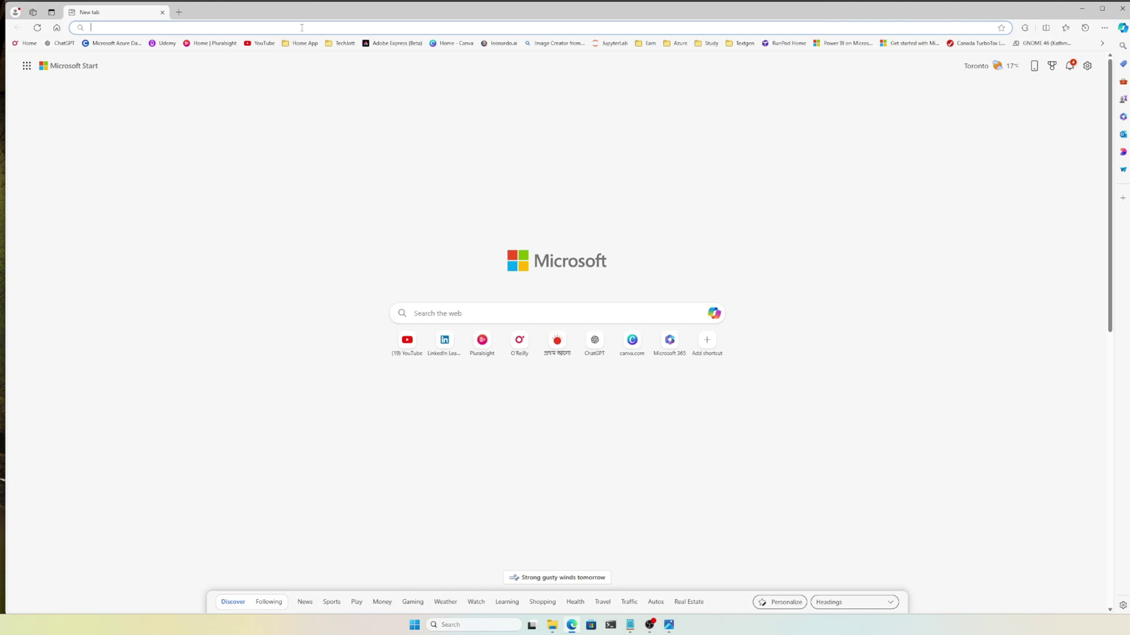
text(huggingf)
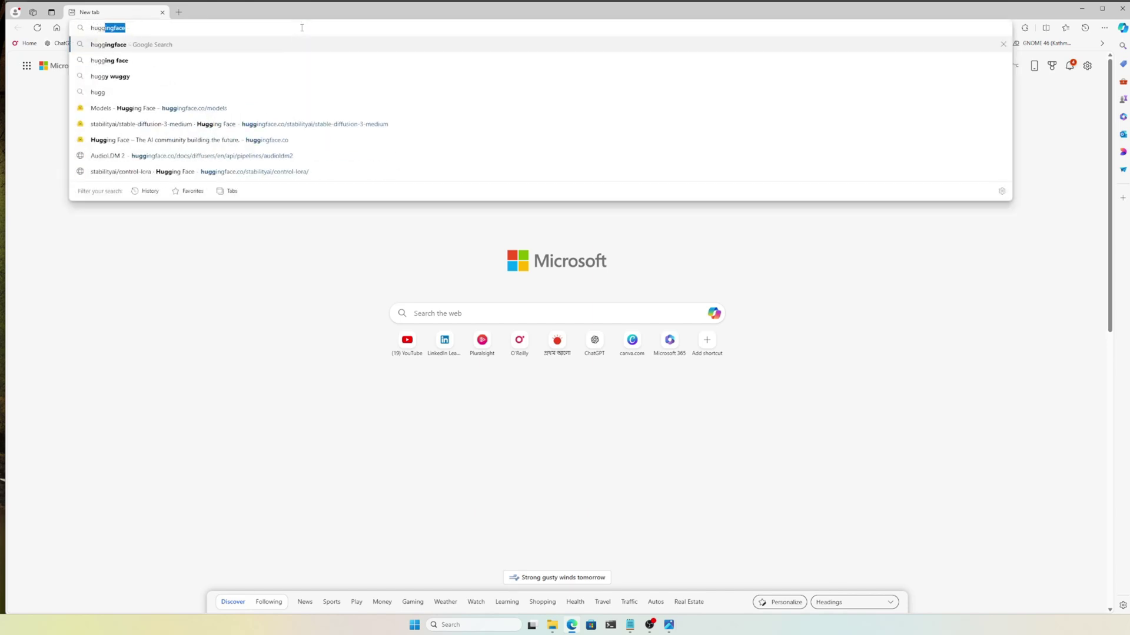
text(ace)
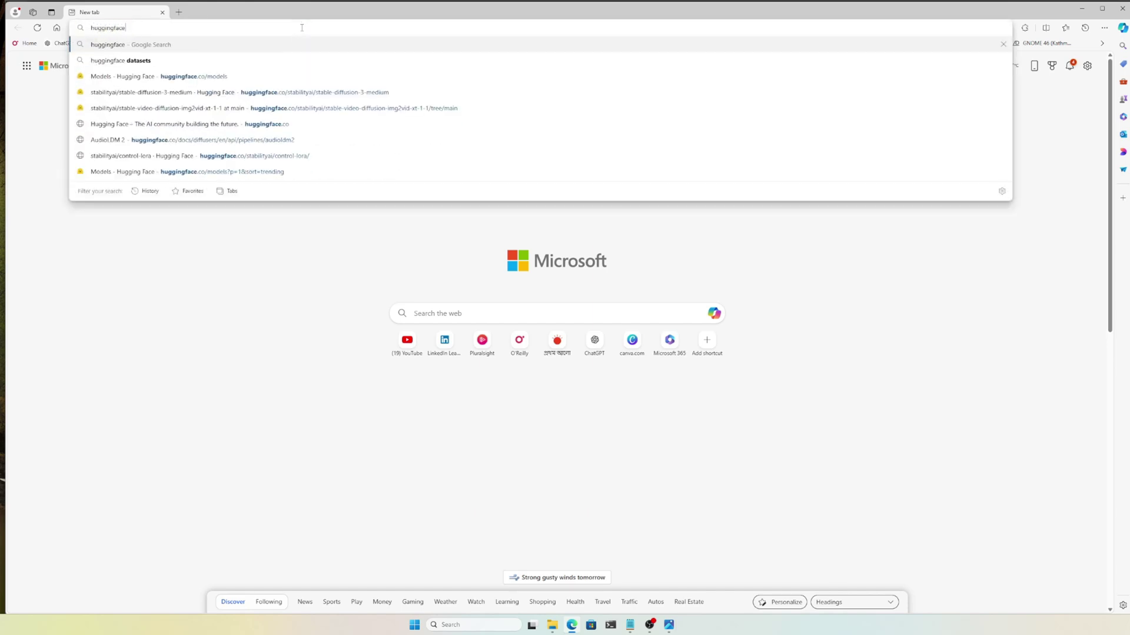
key(Return)
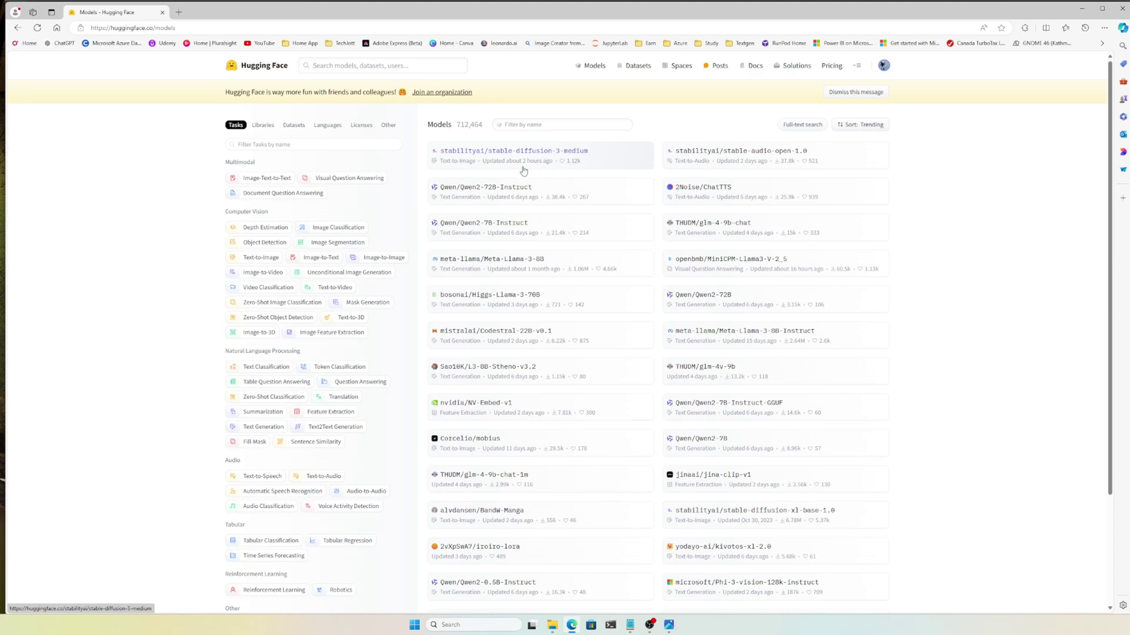
click(518, 124)
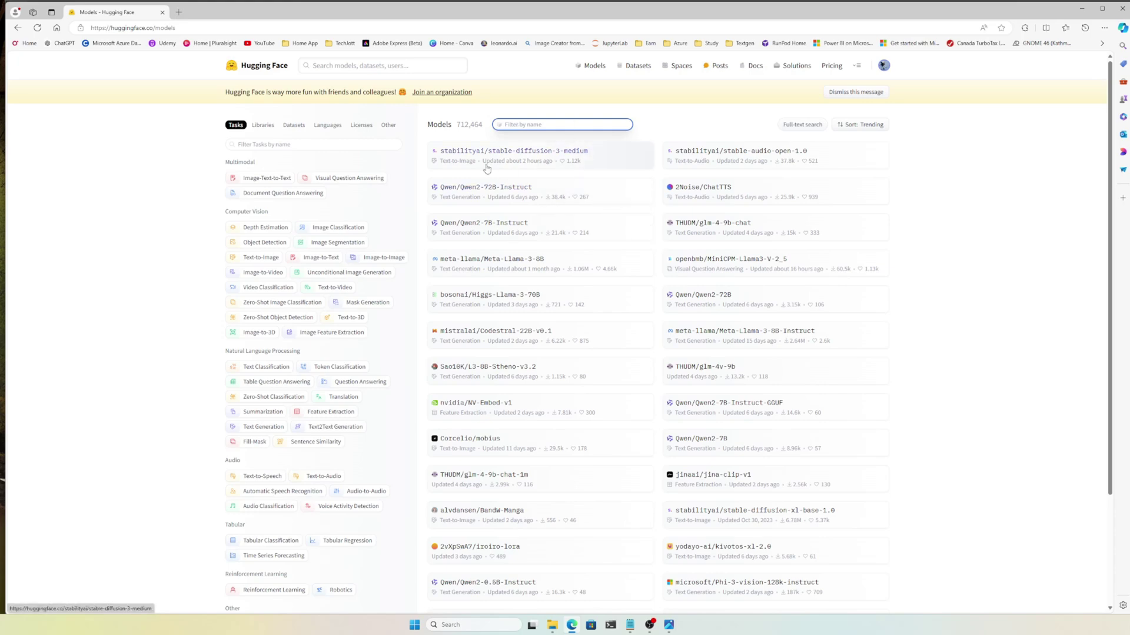
click(537, 155)
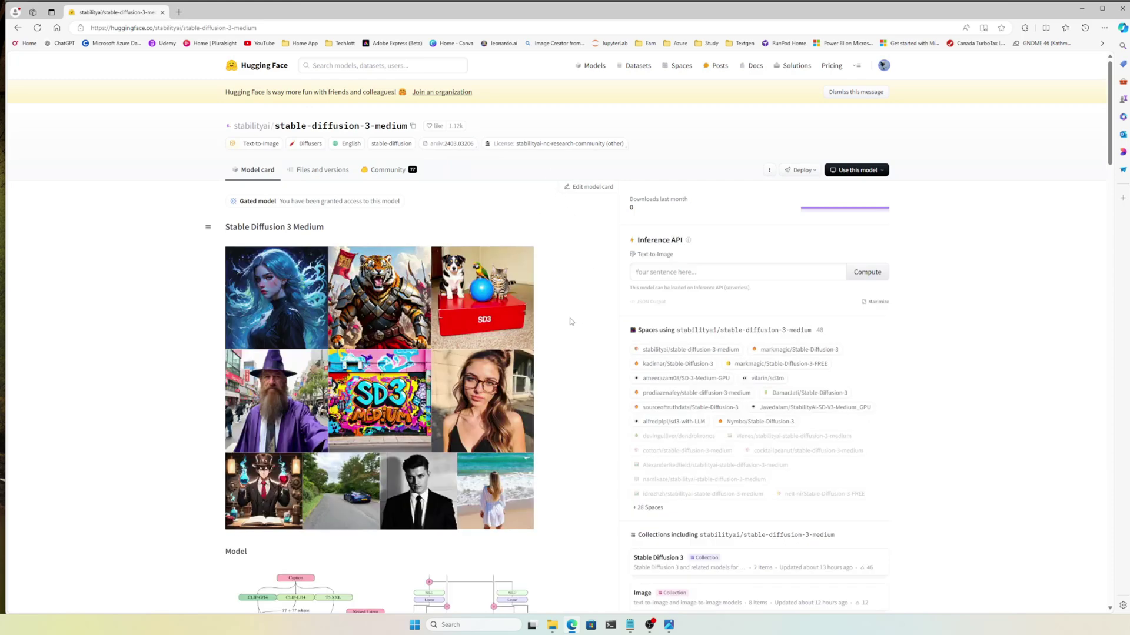
Open the StableSwarmUI GitHub repository from the Model Sources section of the model card
scroll(571, 321, down, 8)
scroll(570, 321, down, 4)
scroll(570, 321, down, 2)
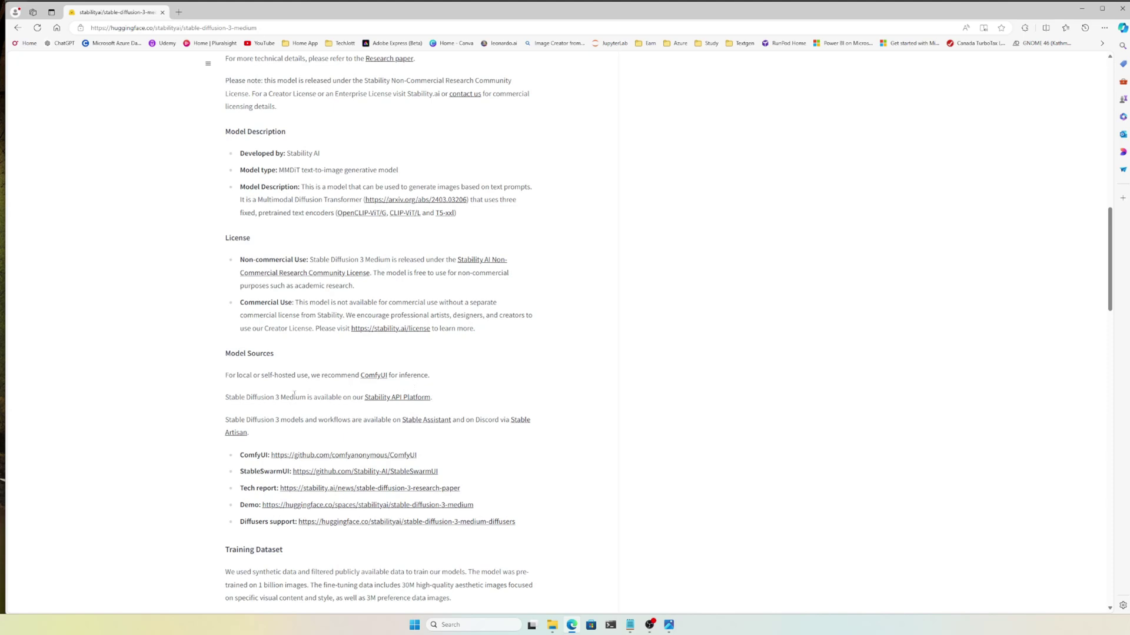
drag(330, 440, 334, 419)
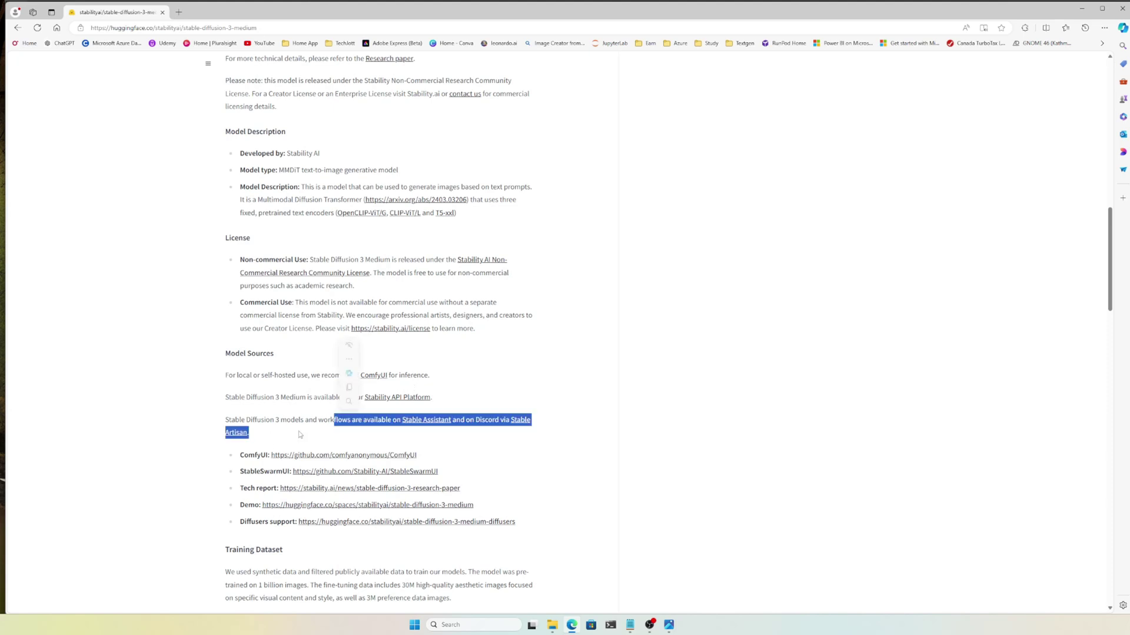
click(454, 454)
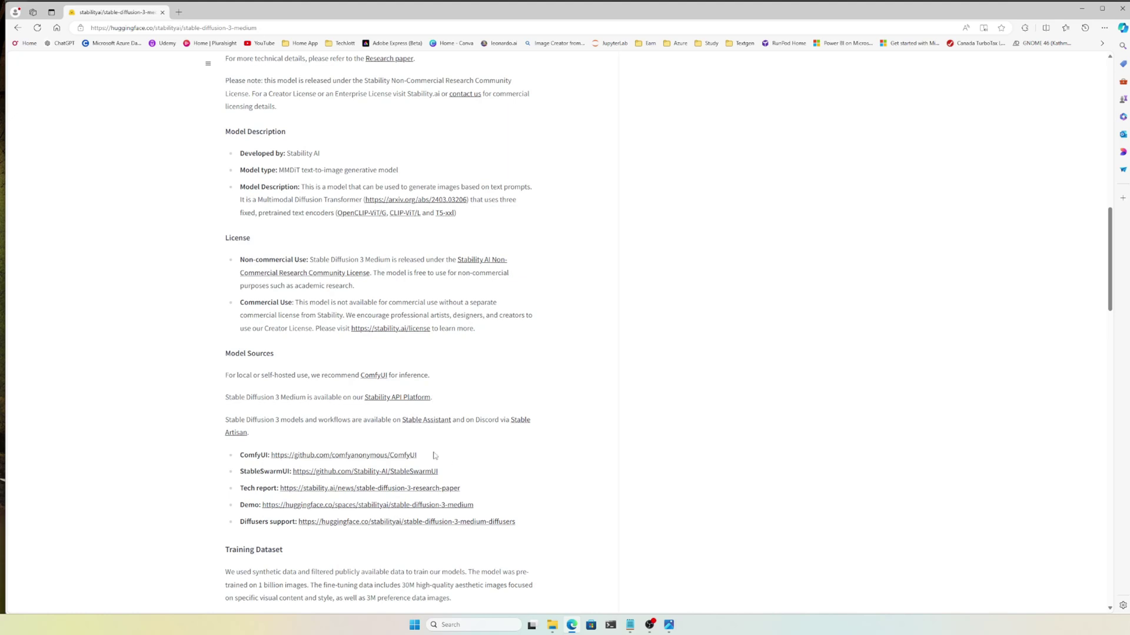
click(321, 472)
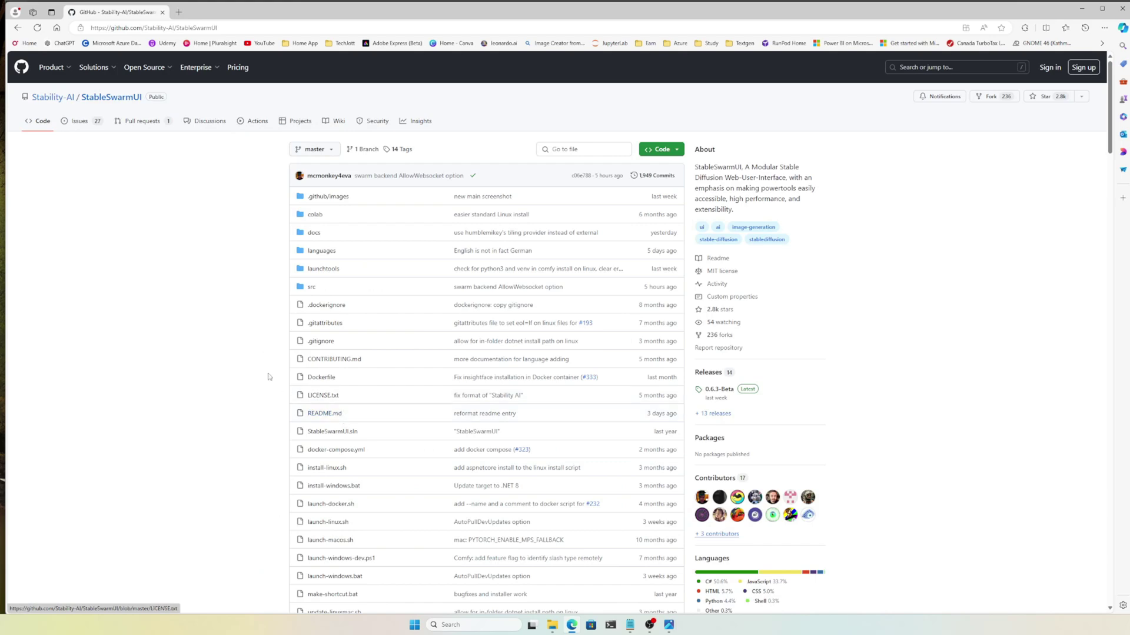
Download the Install-Windows.bat file from the README's Installing on Windows section and keep it despite the security warning
scroll(412, 294, down, 15)
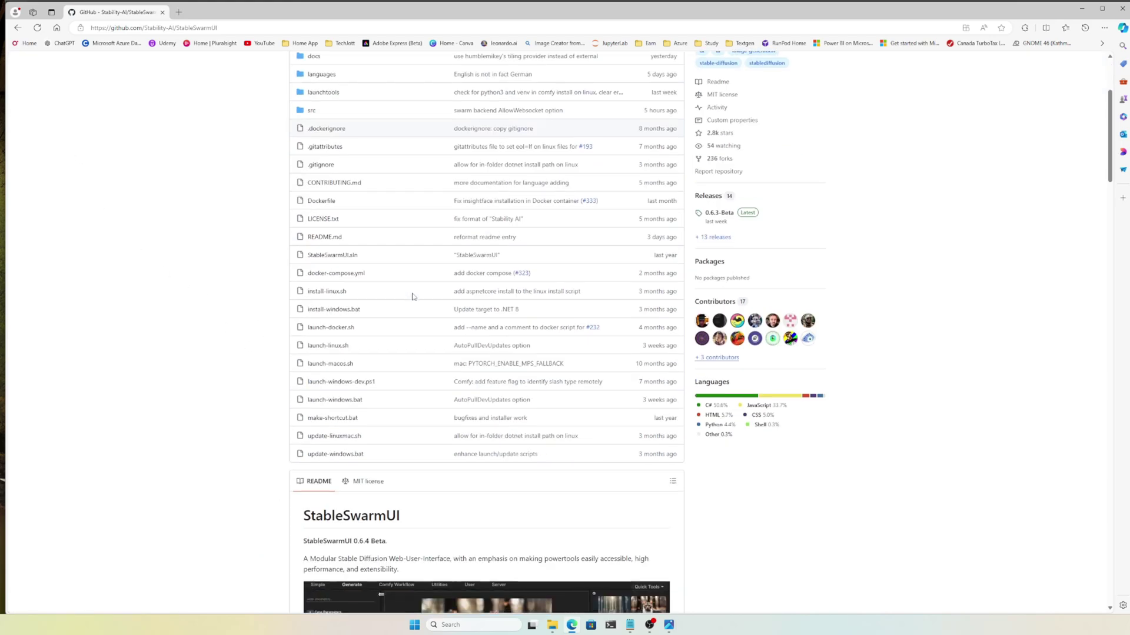
scroll(414, 297, down, 8)
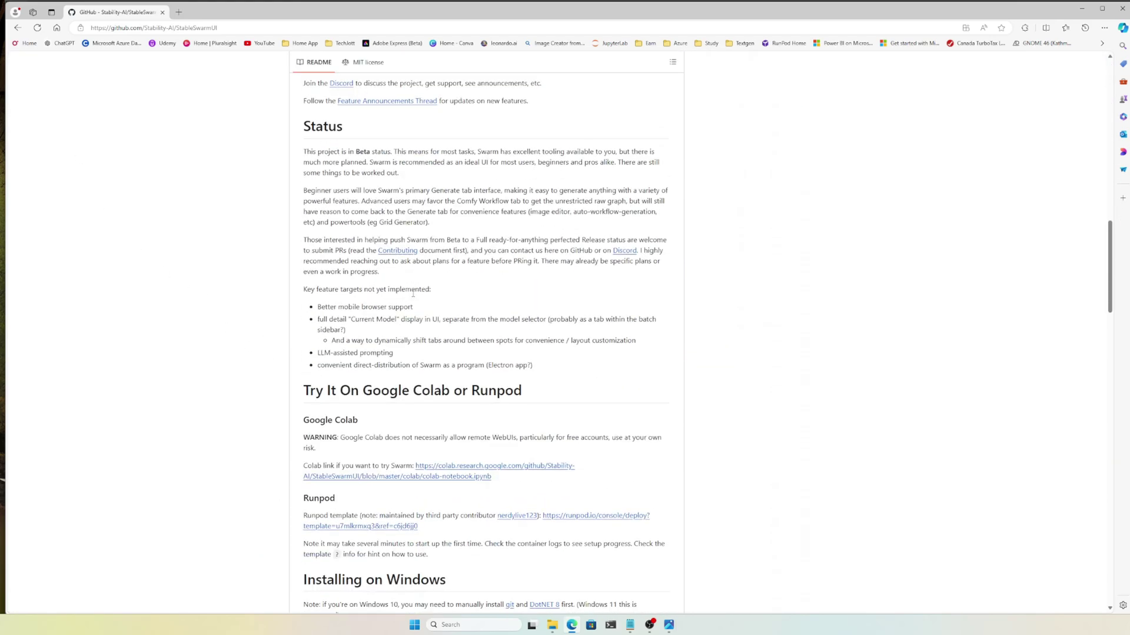
scroll(414, 292, down, 2)
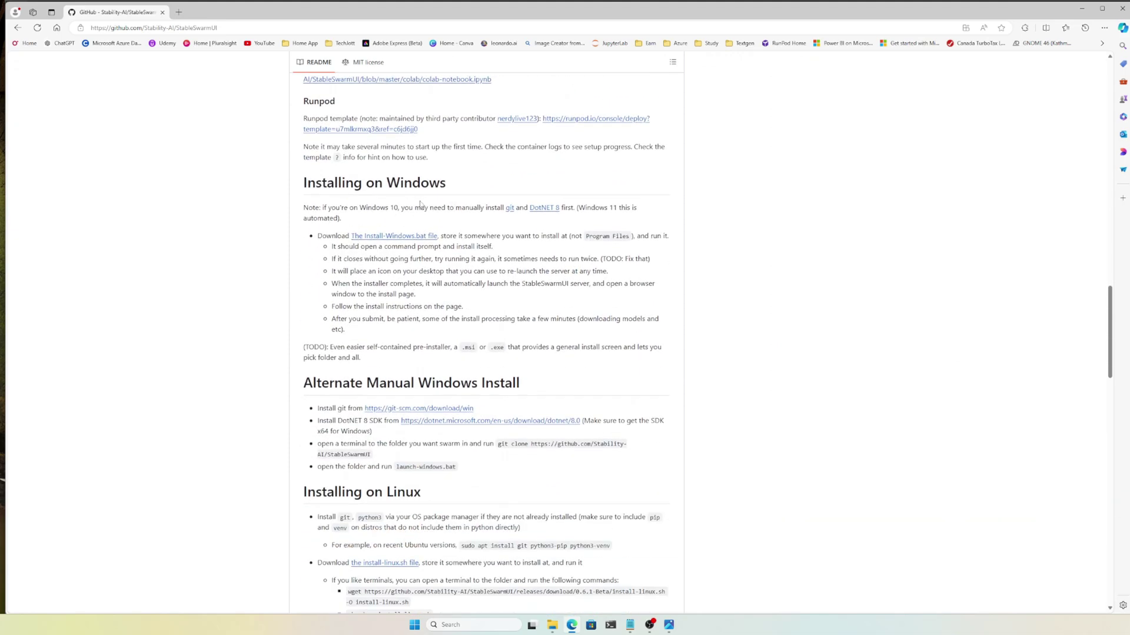
click(409, 237)
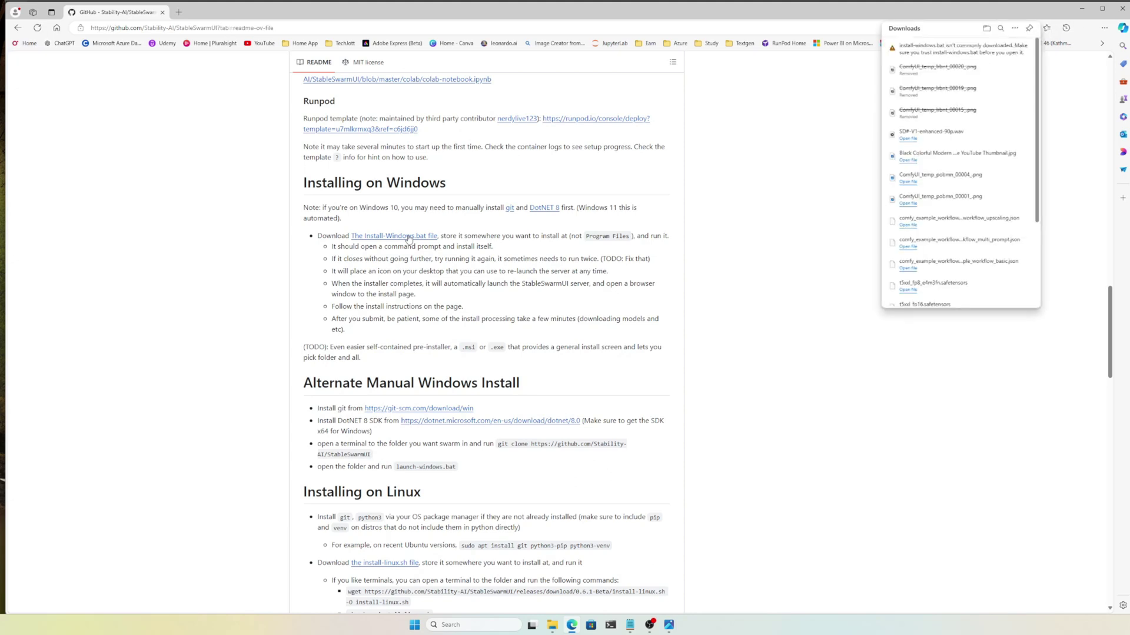
click(1073, 61)
click(1033, 91)
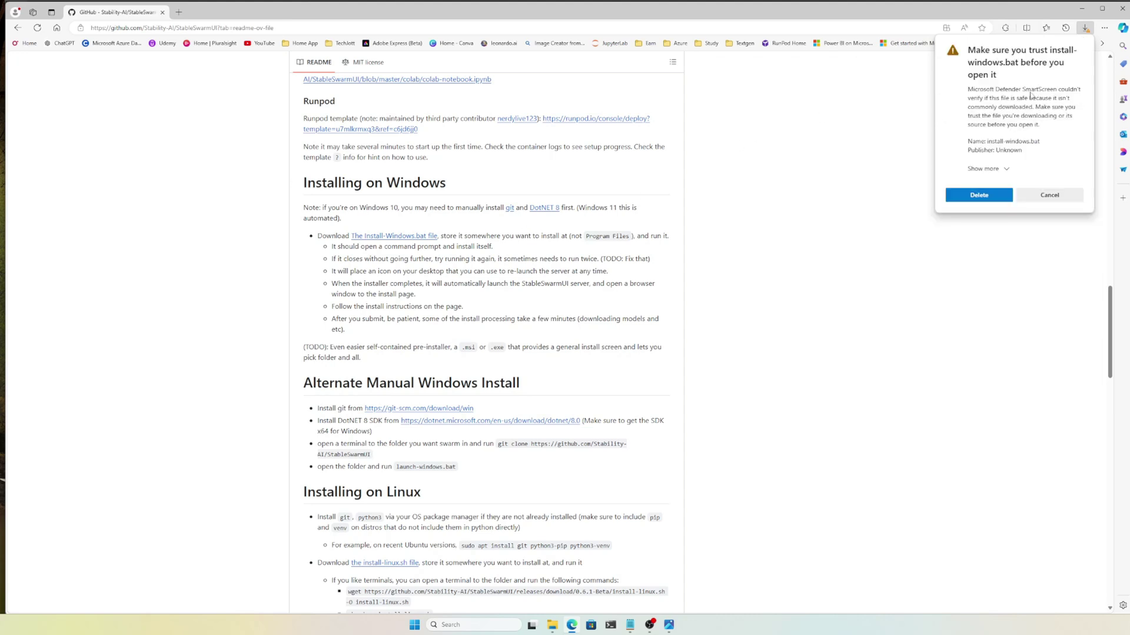
click(1006, 169)
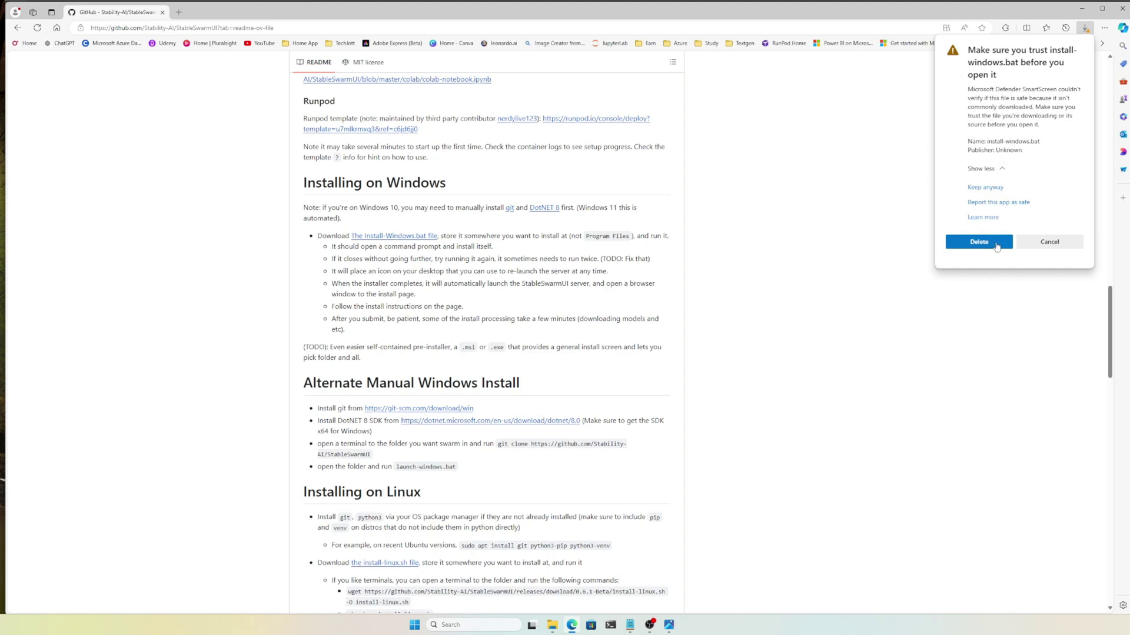
click(994, 189)
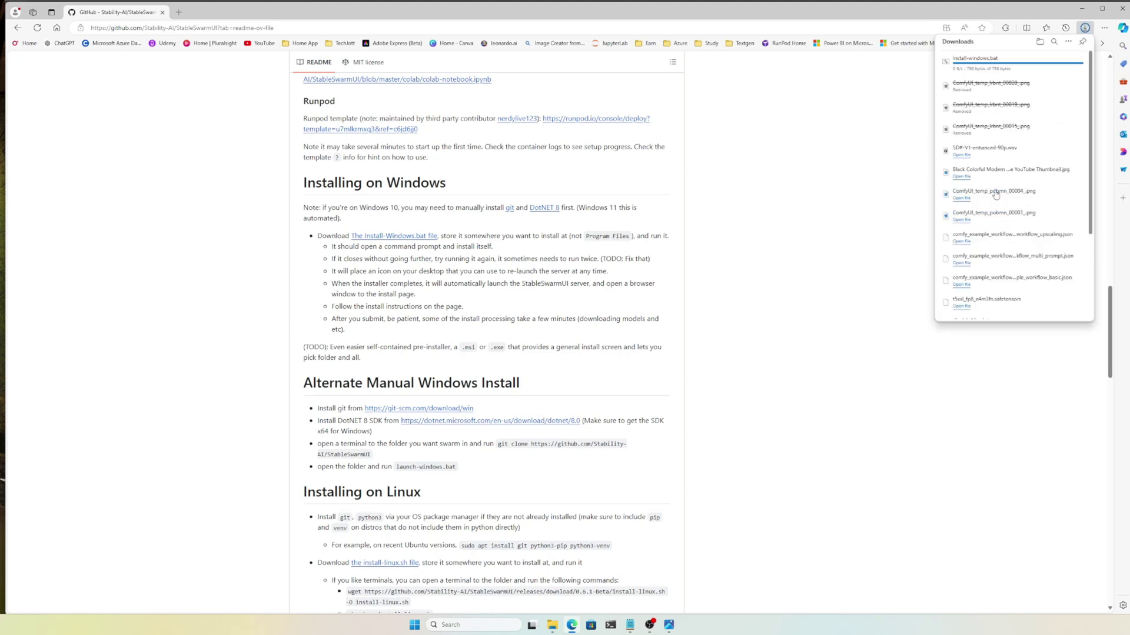
Show the downloaded install-windows batch file in its Downloads folder and copy it
click(1051, 61)
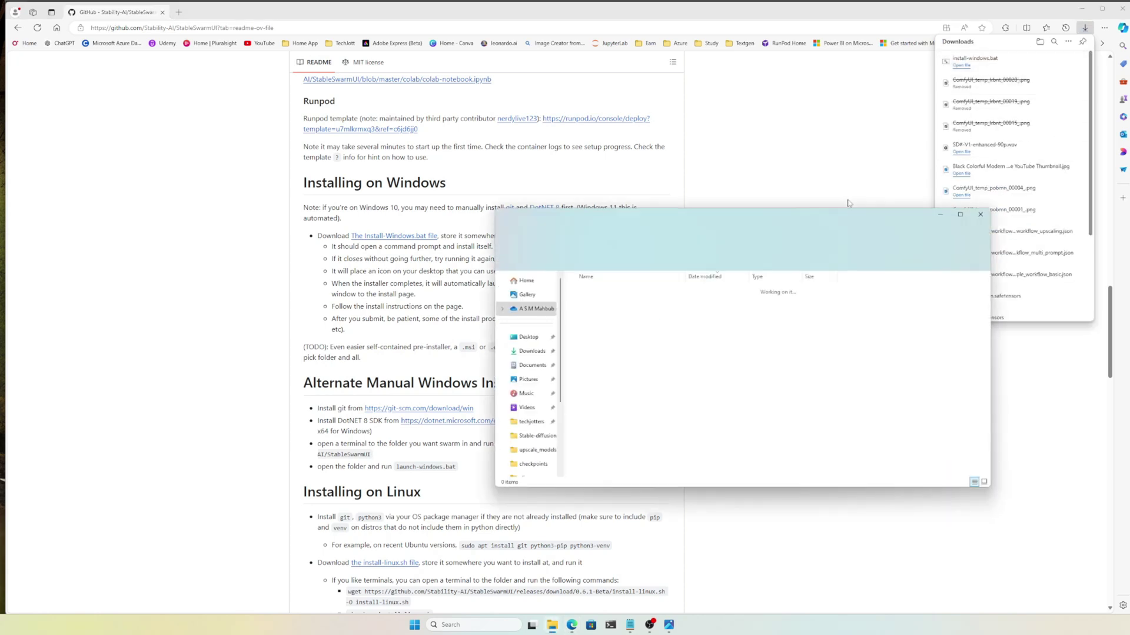
right_click(609, 307)
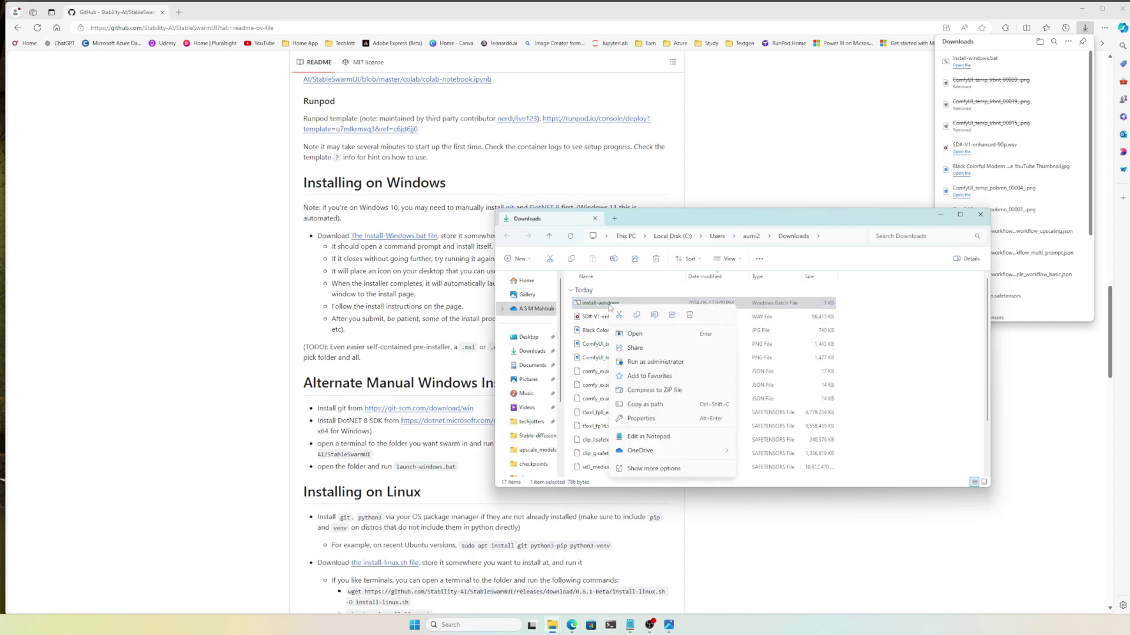
key(Escape)
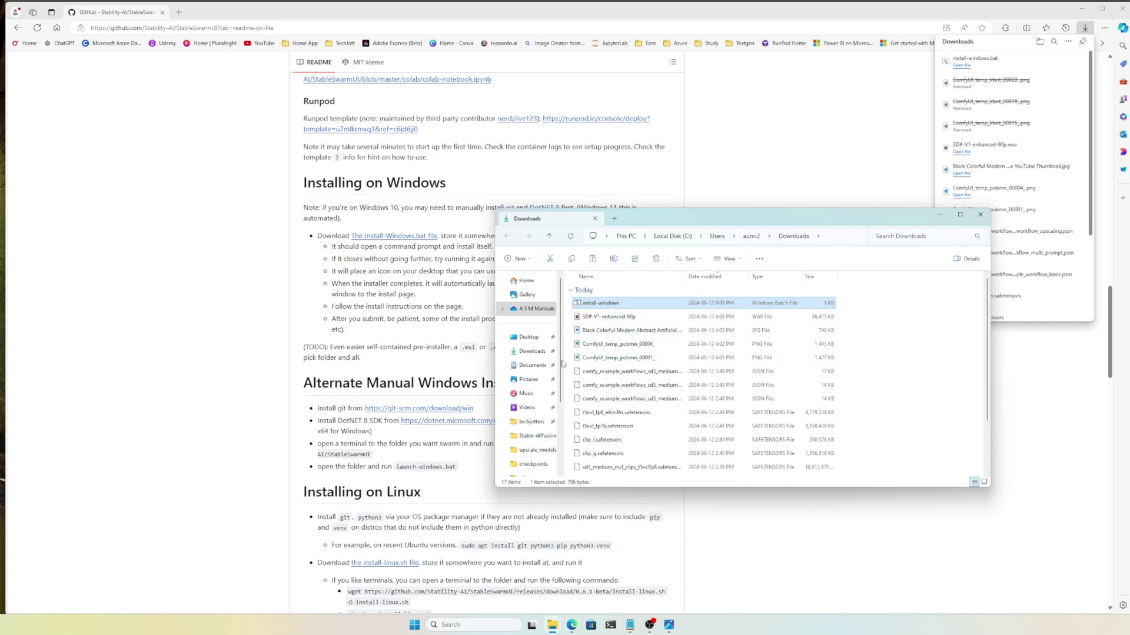
Paste the install-windows batch file into the ml folder on Local Disk (C:)
click(529, 337)
scroll(543, 403, down, 3)
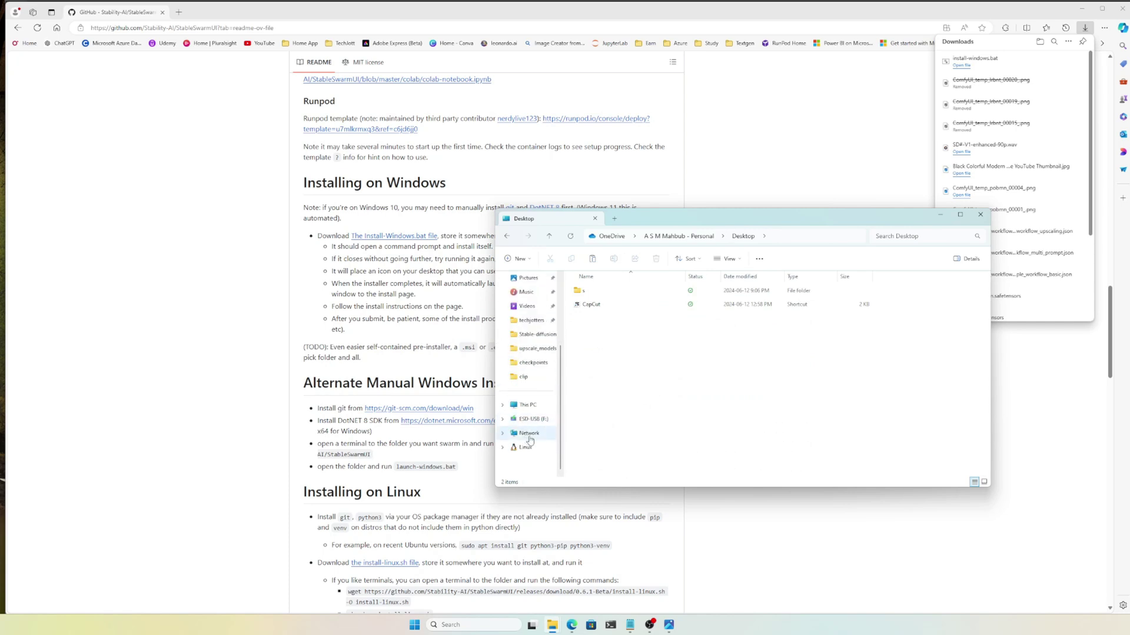
click(528, 405)
double_click(612, 294)
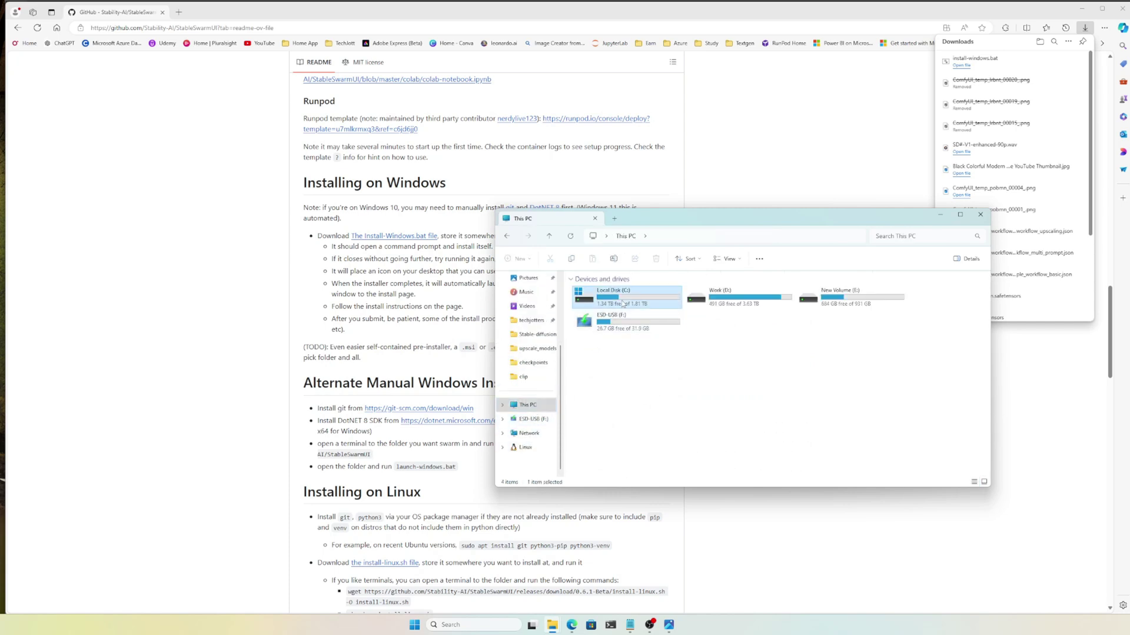
click(592, 307)
double_click(588, 305)
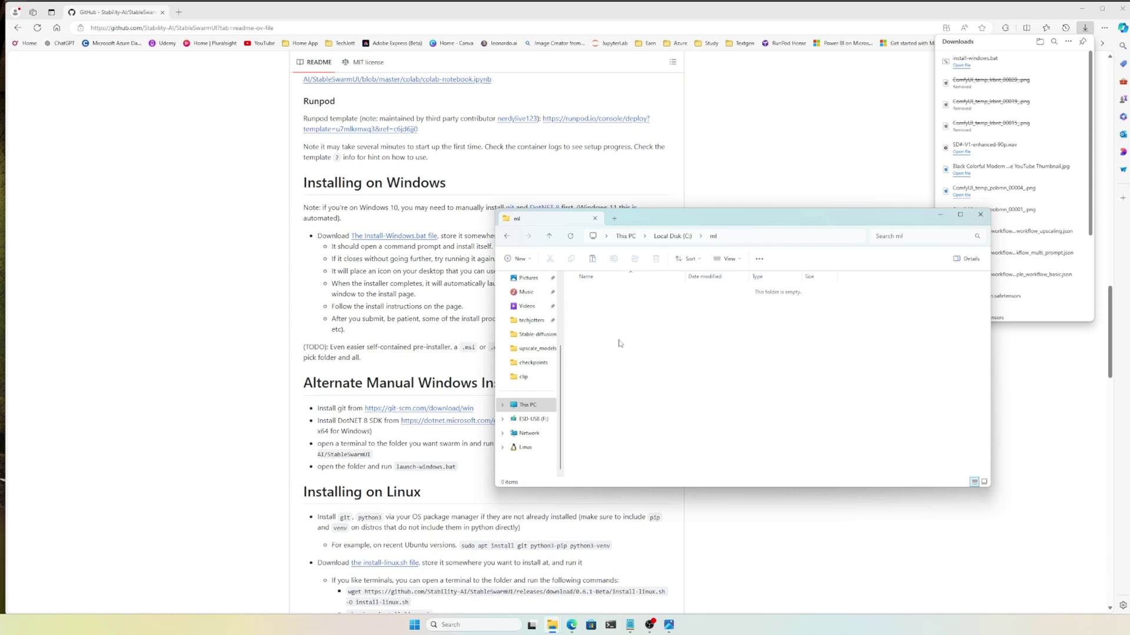
key(ctrl+v)
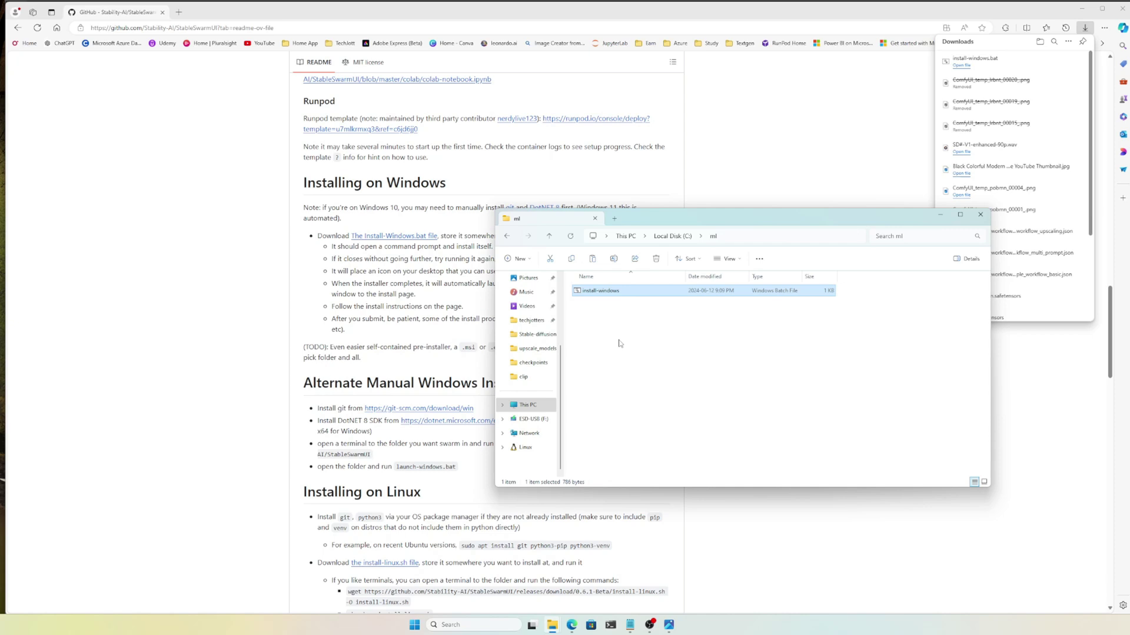
click(619, 343)
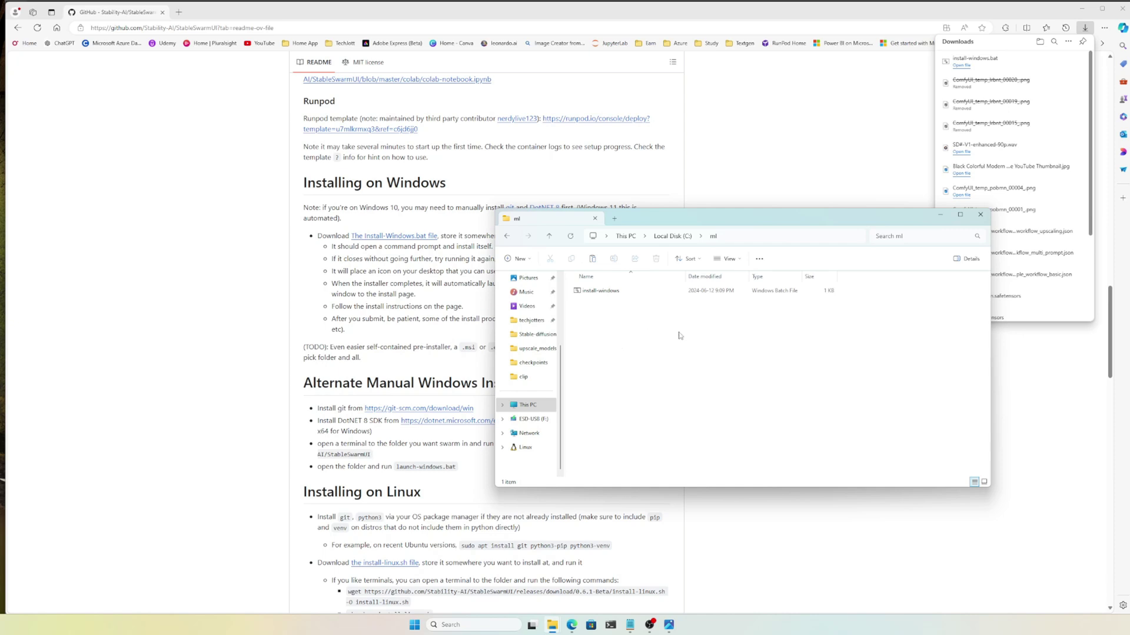
Run install-windows from the ml folder and dismiss its console once it stops
double_click(598, 292)
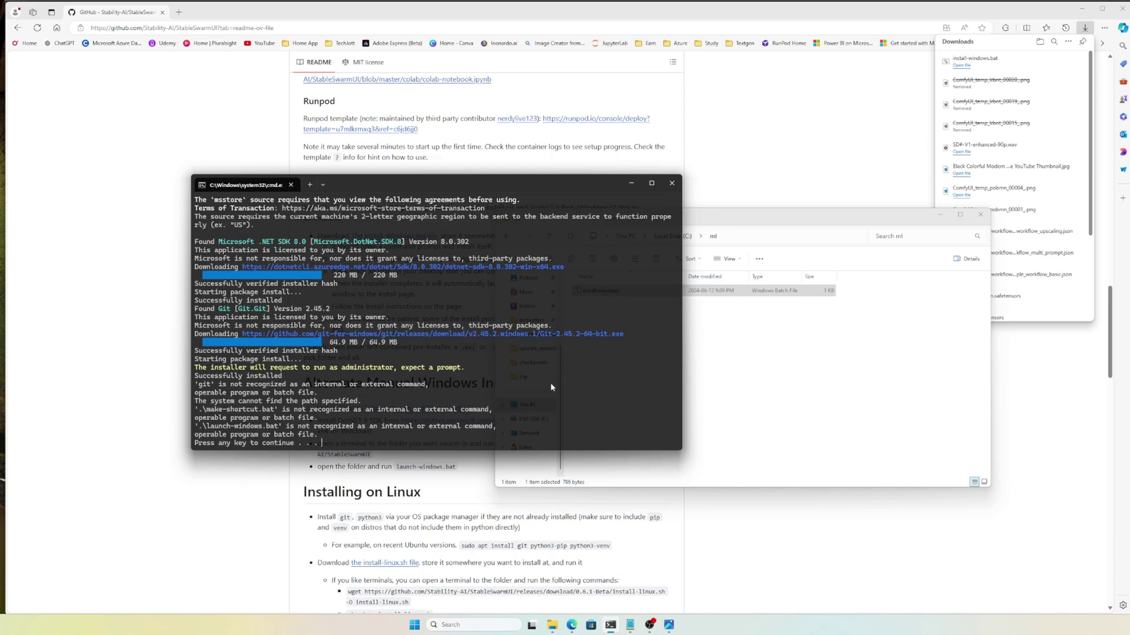
key(Return)
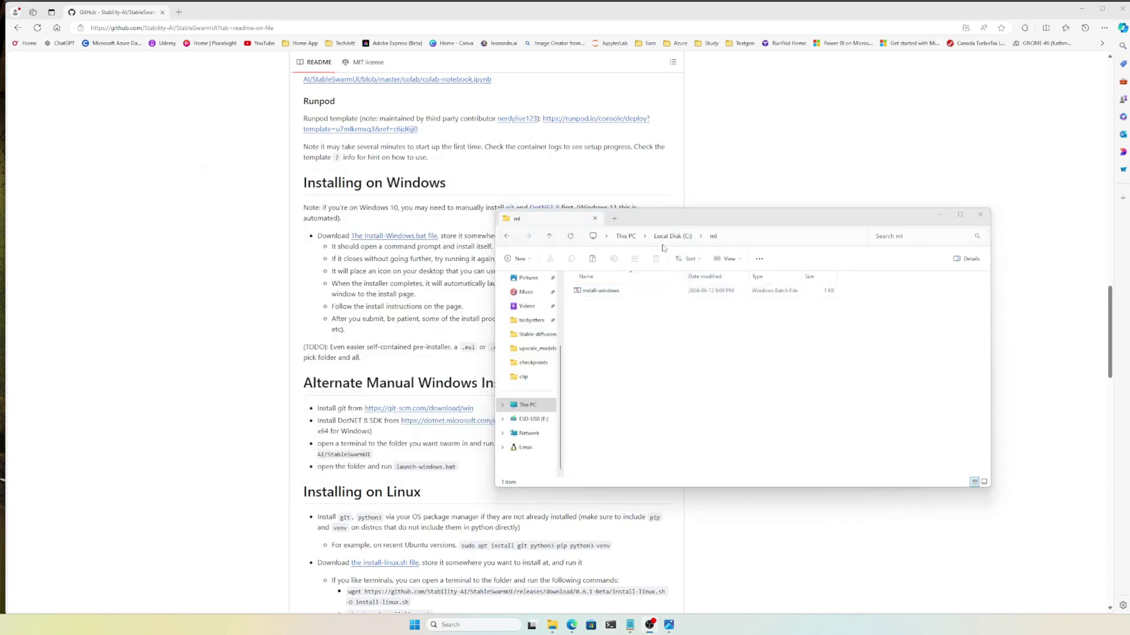
Move the ml folder window clear of the Windows installation notes and run install-windows a second time
drag(654, 223, 492, 222)
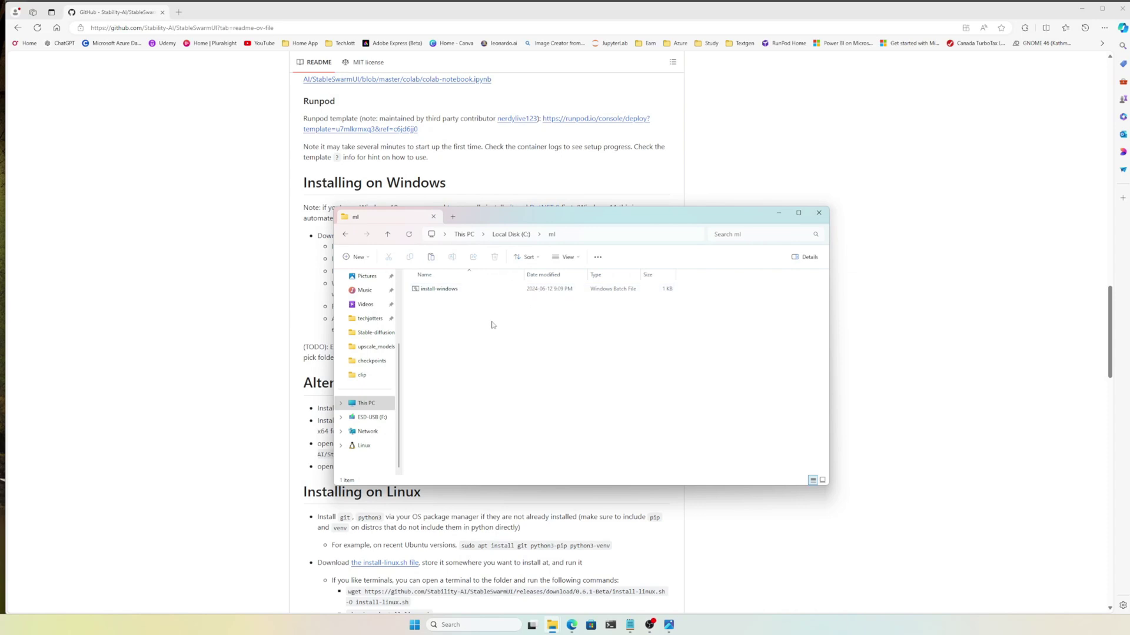
drag(482, 214, 745, 210)
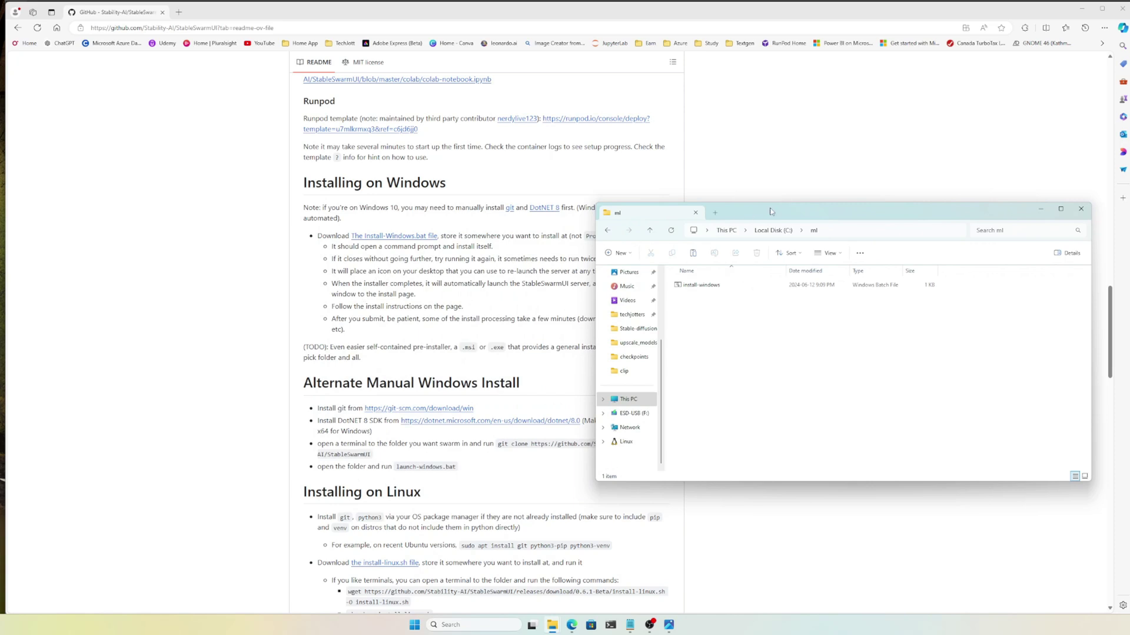
drag(782, 209, 773, 290)
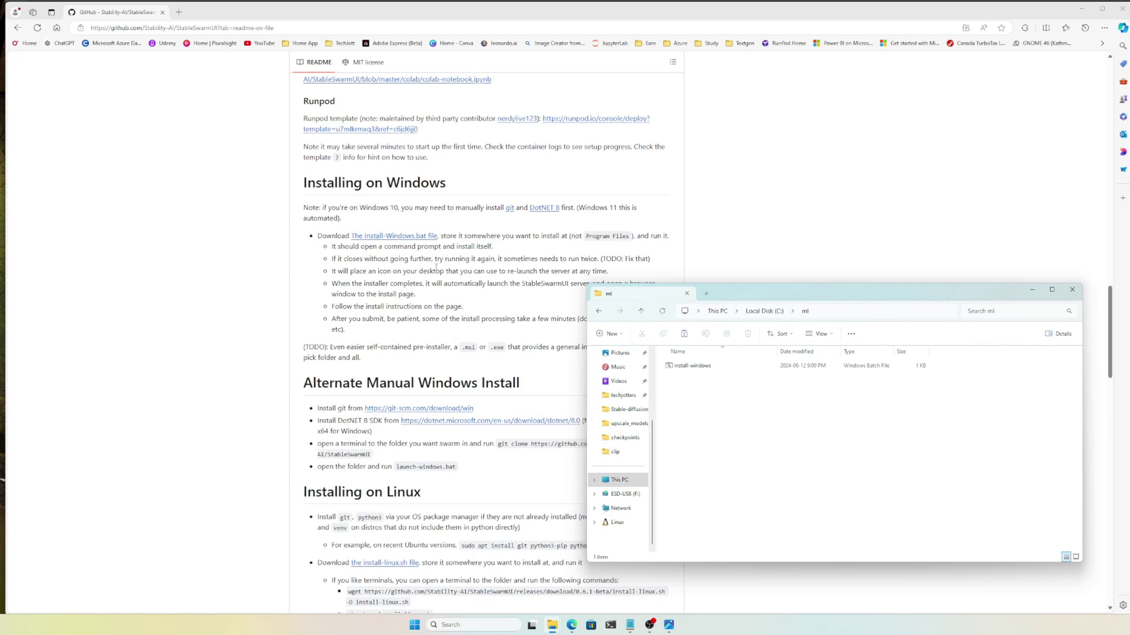
double_click(682, 366)
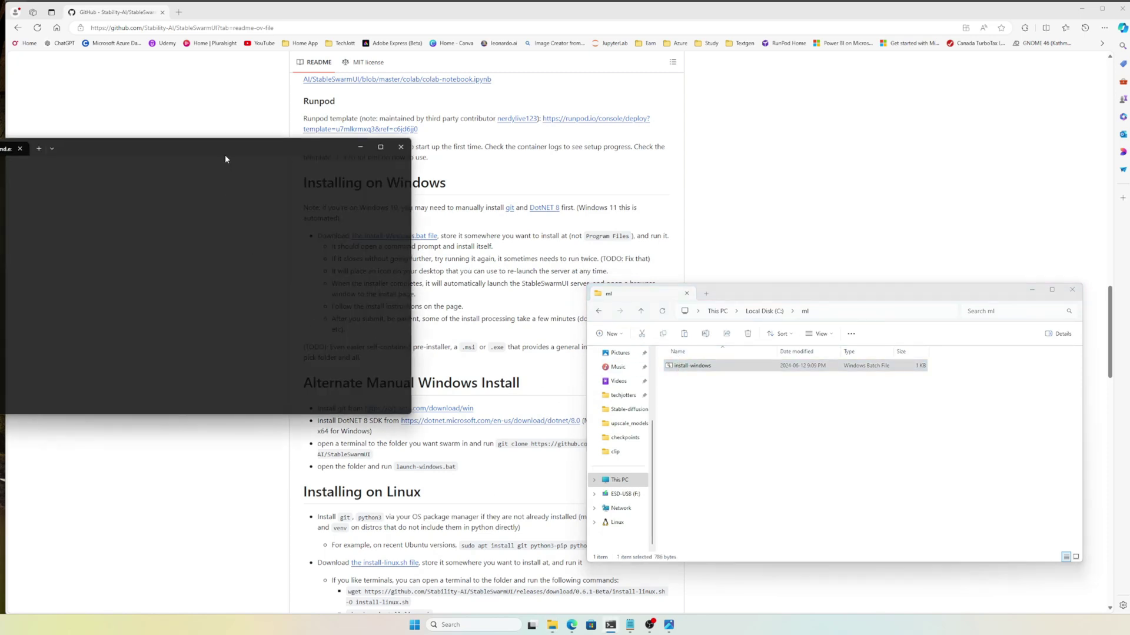
drag(281, 156, 542, 208)
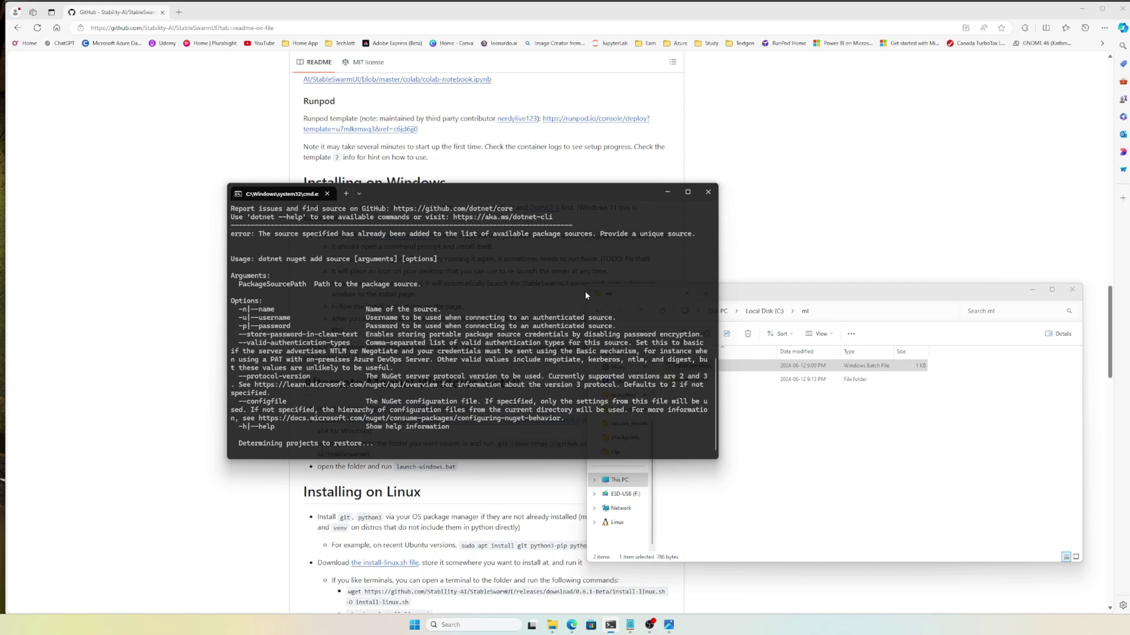
drag(584, 205, 481, 133)
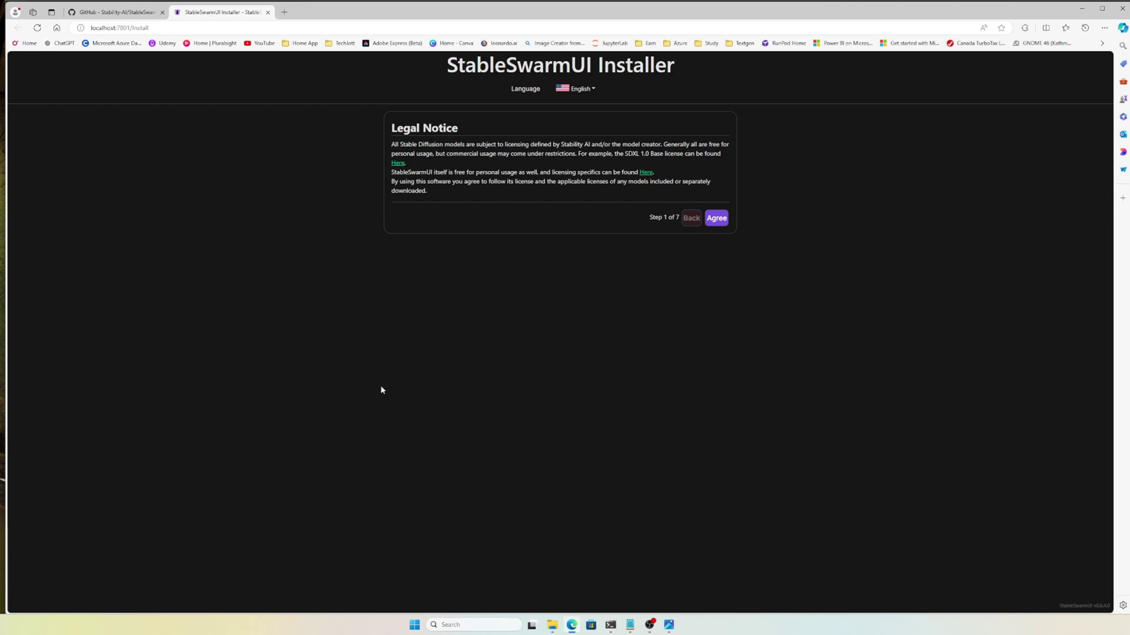
Bring the ml folder window in front of the StableSwarmUI Installer page to examine the installed files
mouse_move(552, 625)
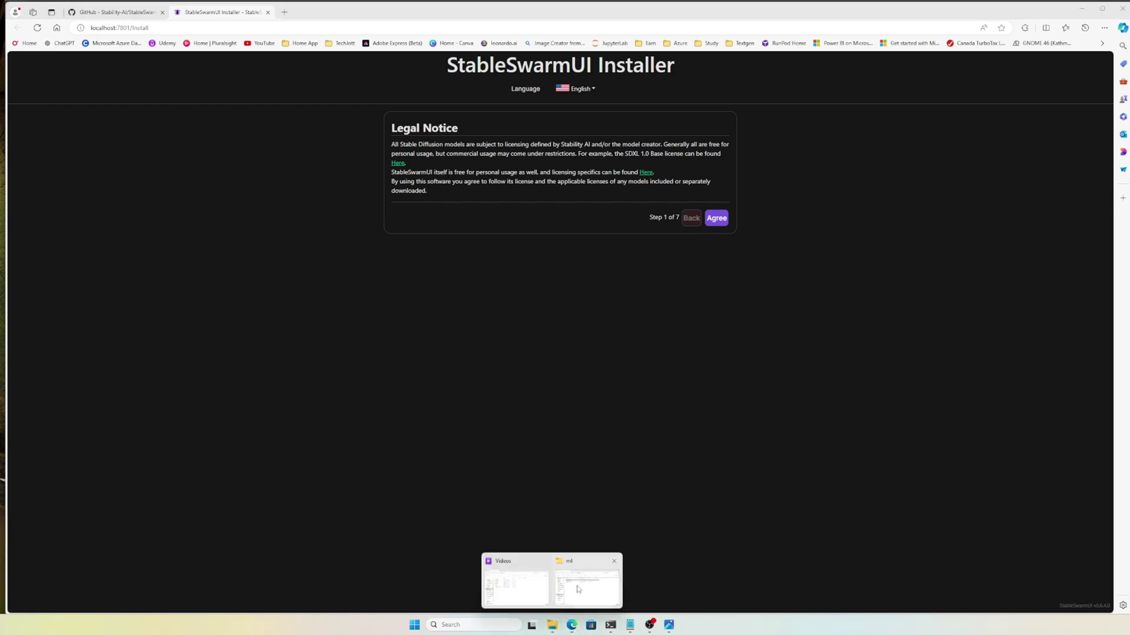
click(515, 579)
drag(732, 297, 434, 289)
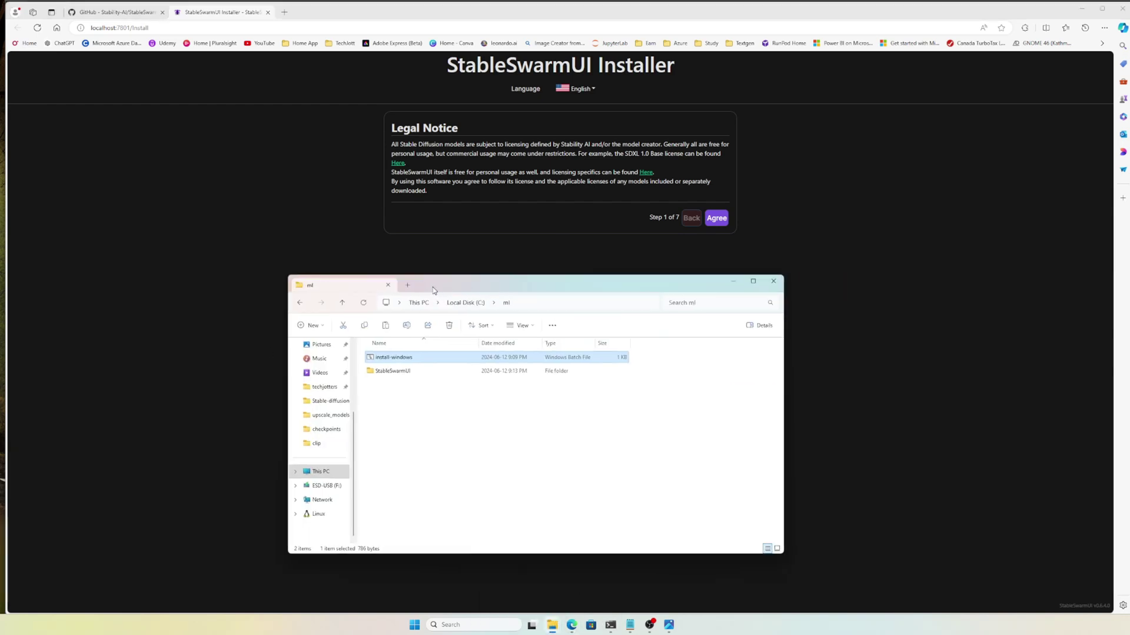
Look through the contents of the StableSwarmUI folder inside ml, return to ml and minimize the window
double_click(393, 375)
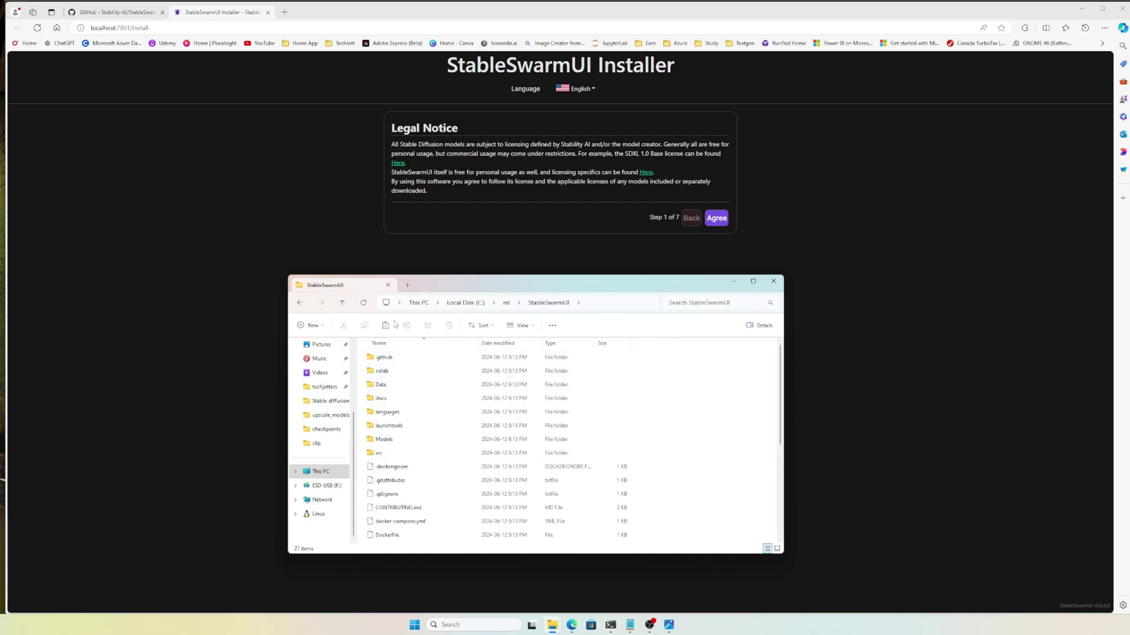
click(342, 302)
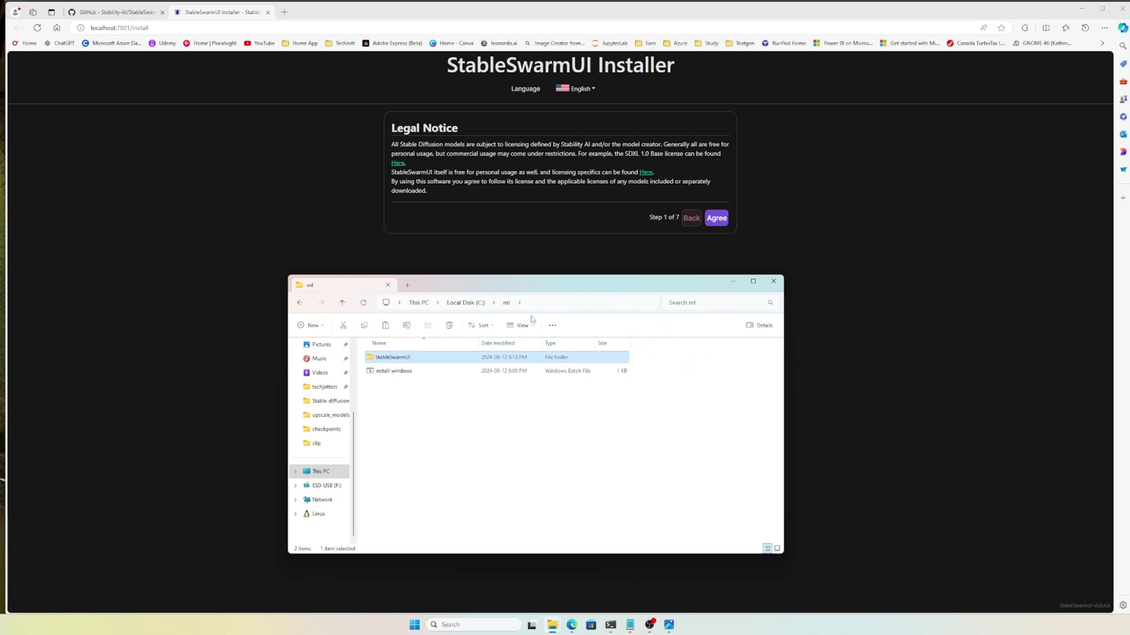
click(731, 282)
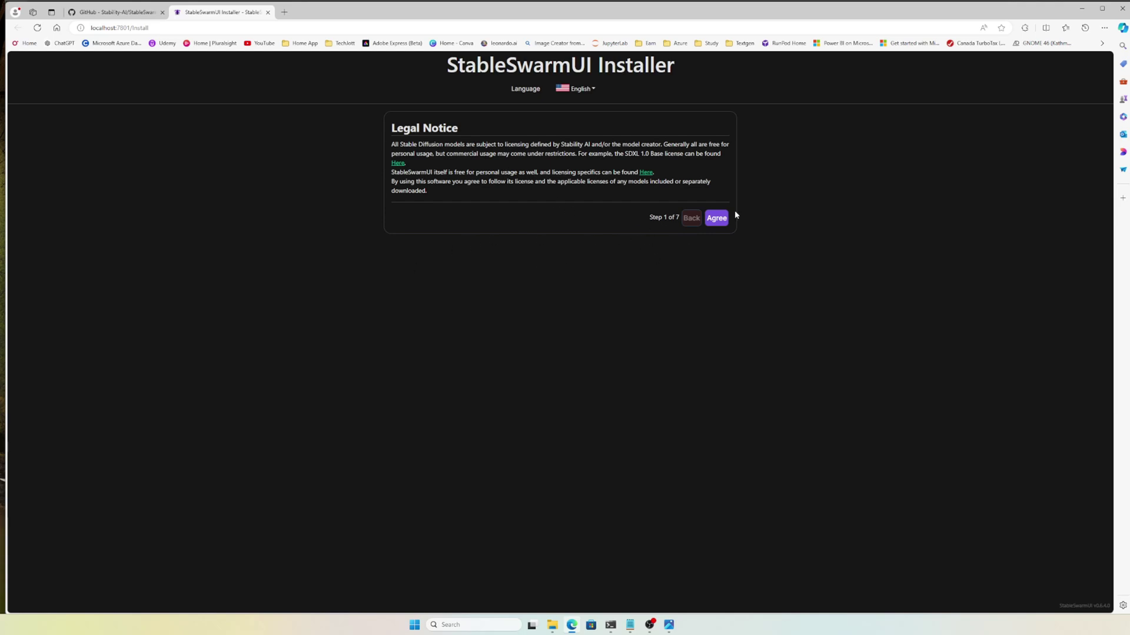
Agree to the installer's legal notice and proceed with Customize Settings and the Modern Dark theme
click(716, 218)
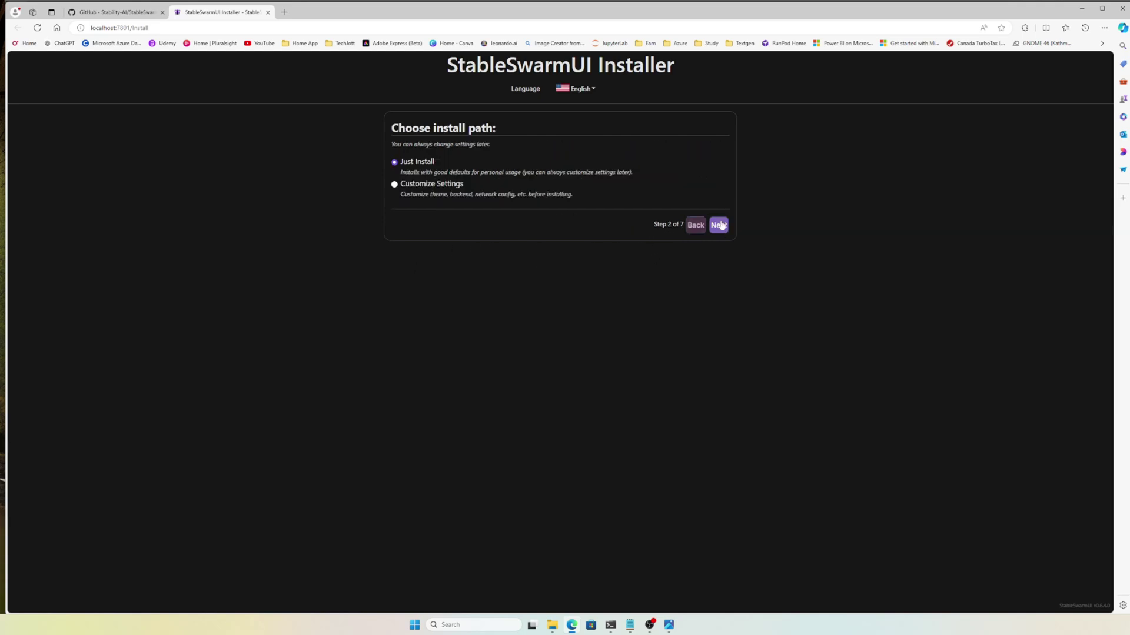
click(416, 187)
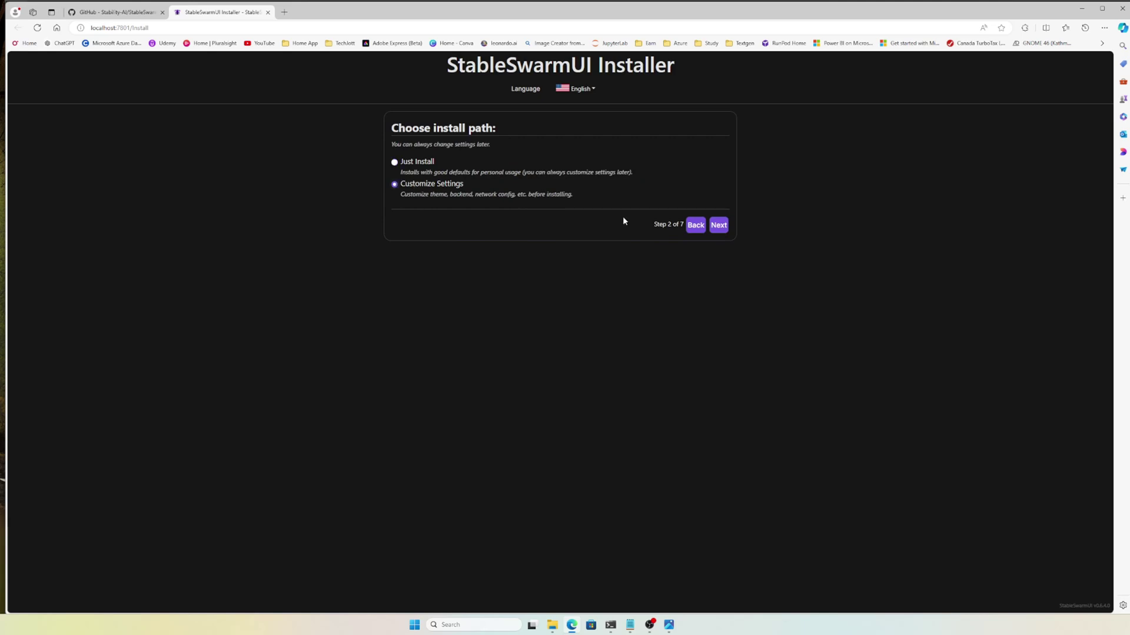
click(719, 226)
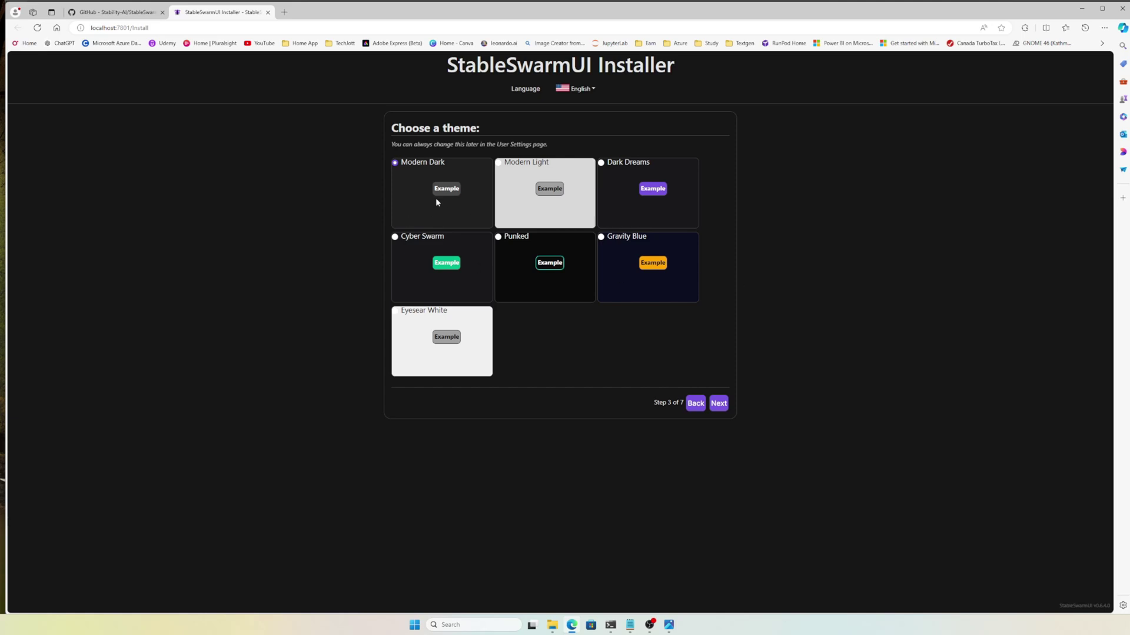
click(722, 404)
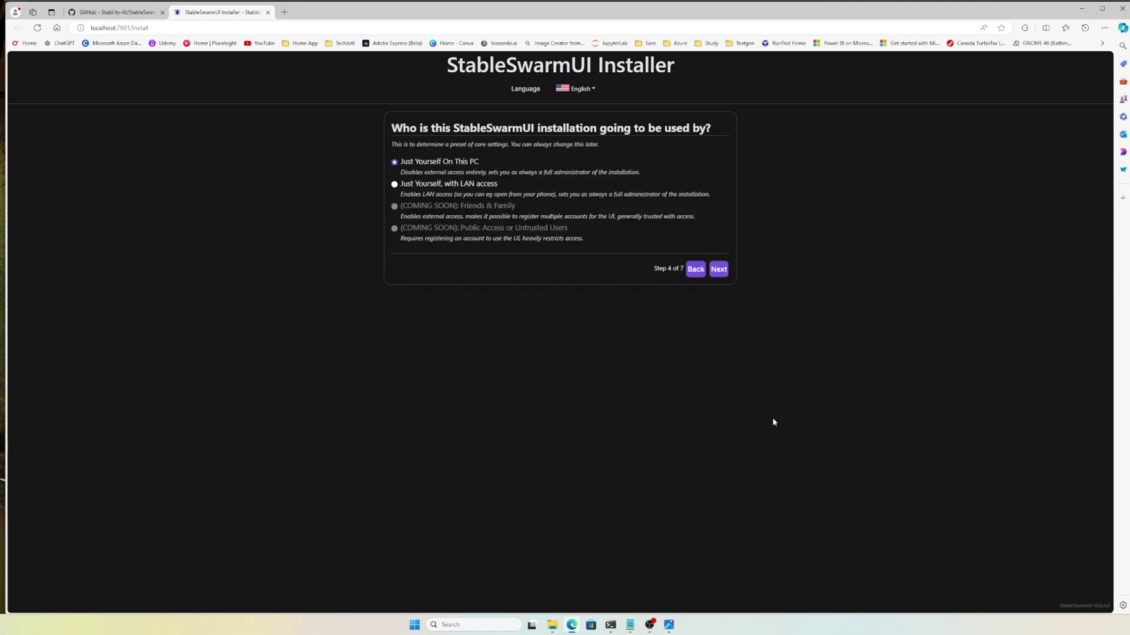
Set the installation's use to Just Yourself, with LAN access, and accept ComfyUI (Local) as the backend
click(395, 186)
click(718, 270)
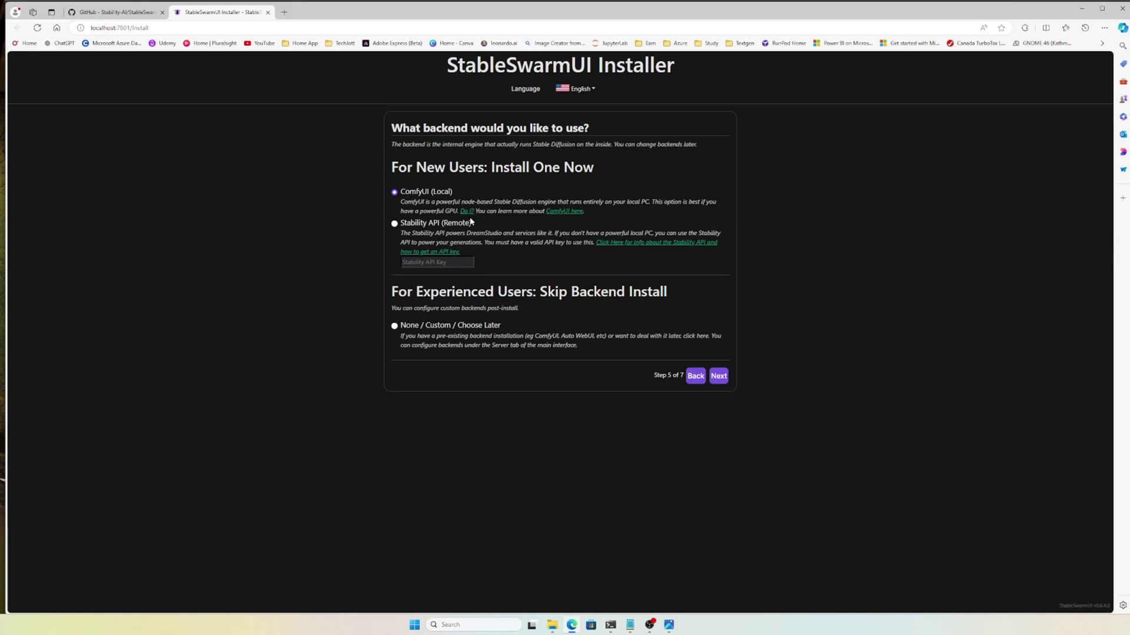
click(718, 376)
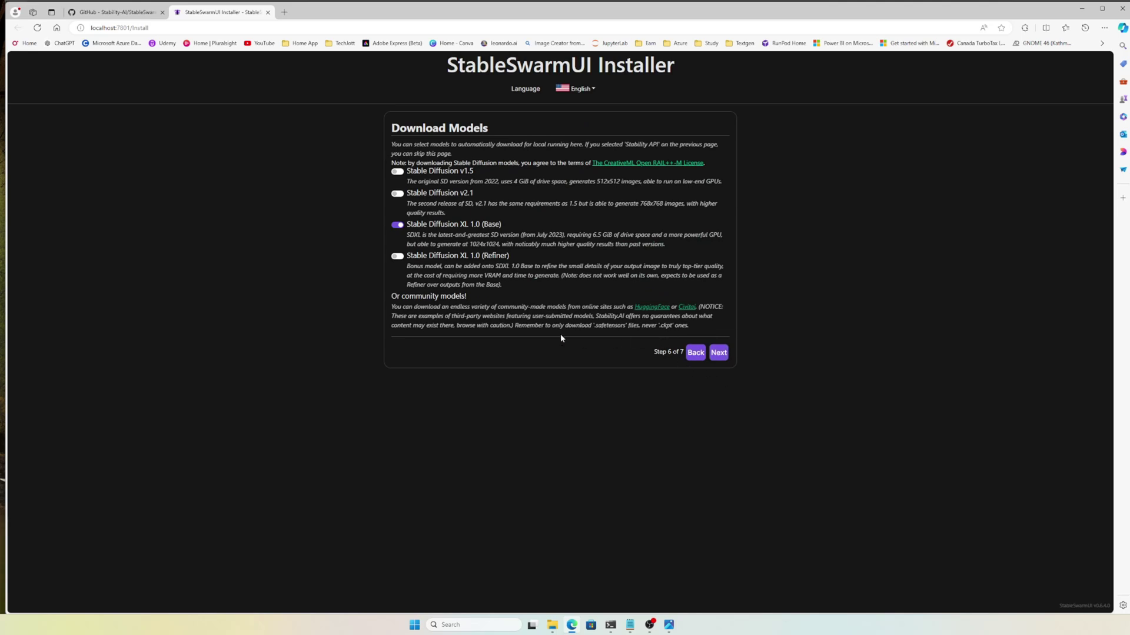
Turn off the Stable Diffusion XL 1.0 (Base) model download and confirm the selections to start installing
click(402, 227)
click(719, 353)
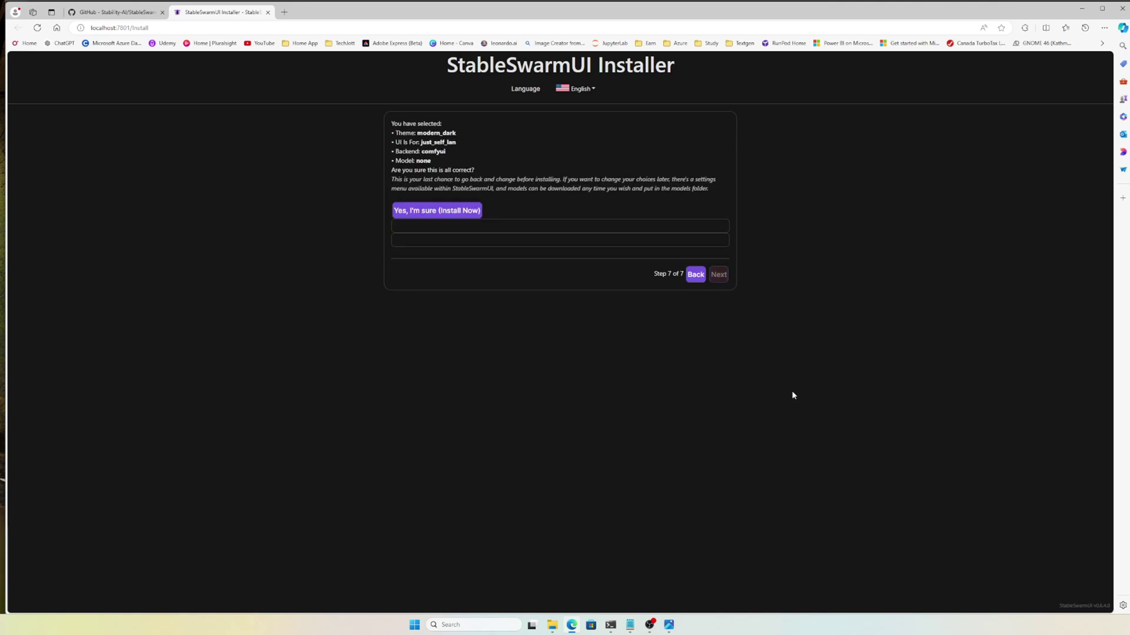
click(448, 211)
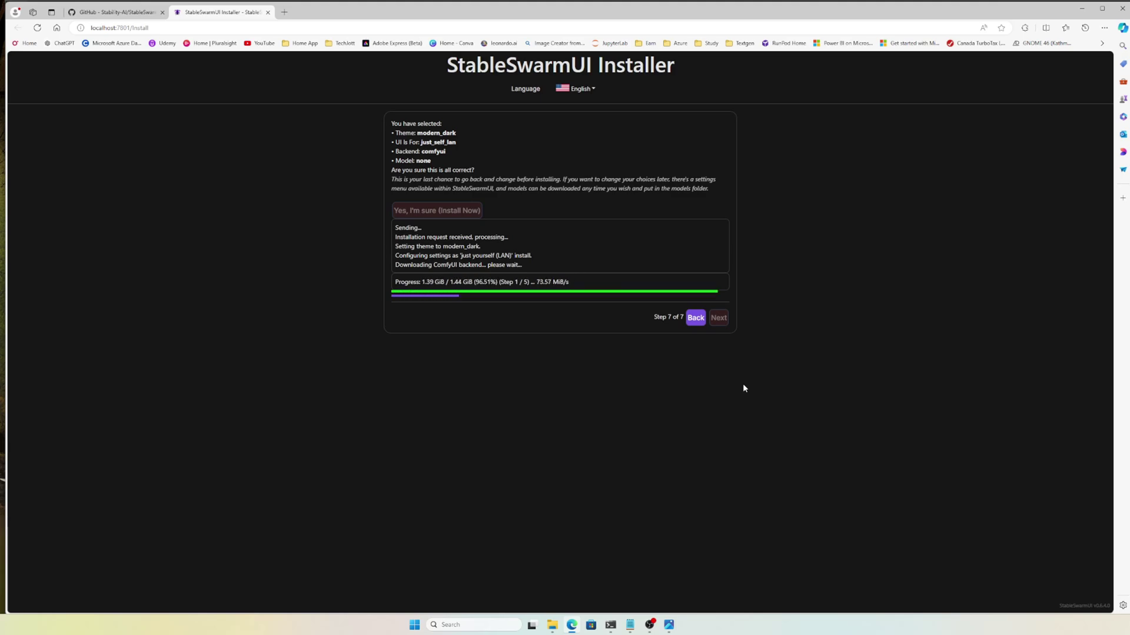
Check the server console, then close the Image Generation browser page and the console window
key(alt+Tab)
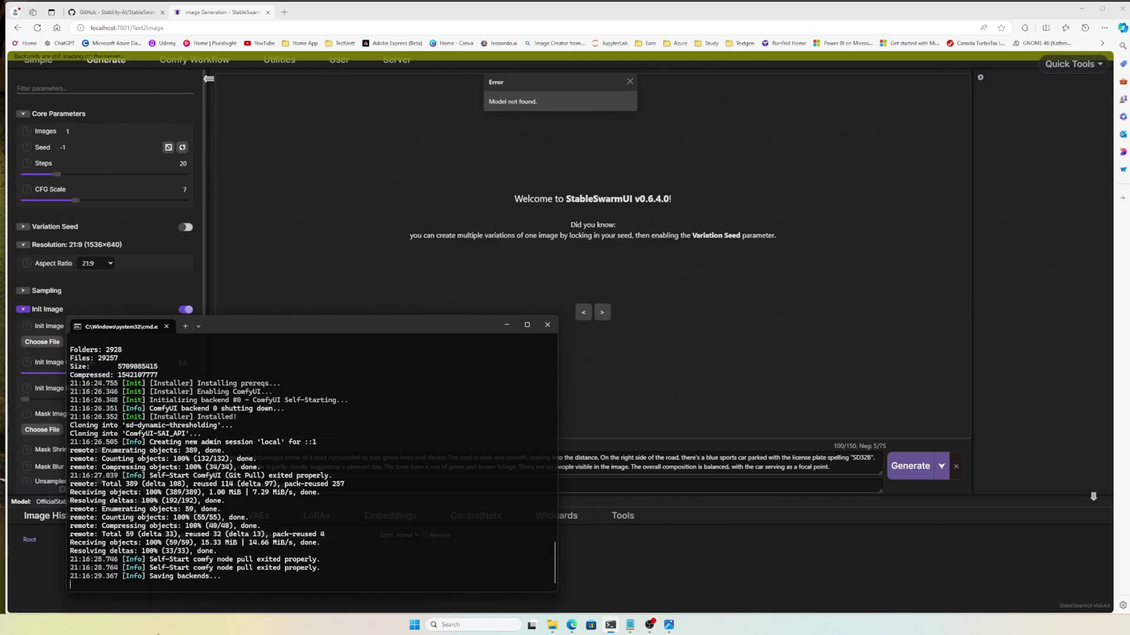
click(620, 389)
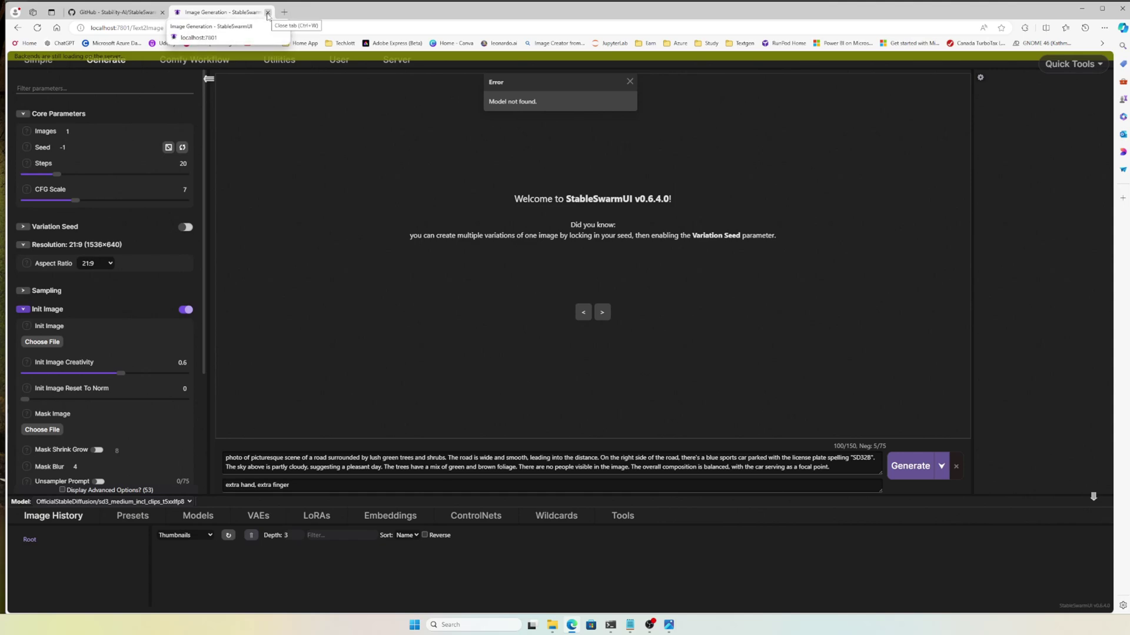
click(268, 14)
click(610, 625)
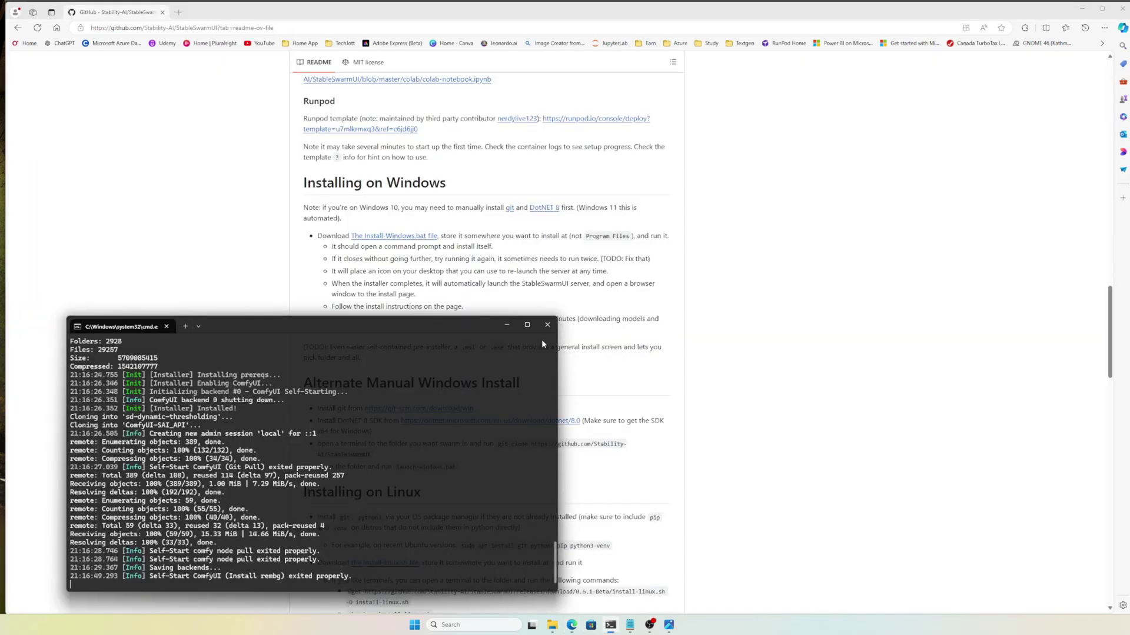
click(548, 325)
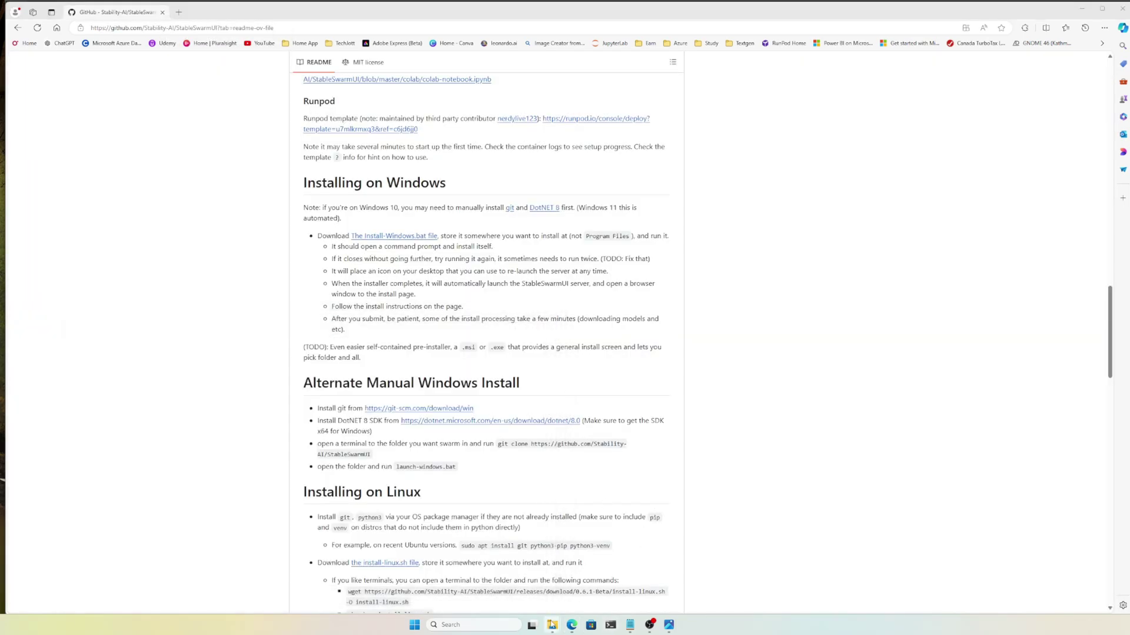
Run launch-windows from the StableSwarmUI folder and allow .NET Host to access public and private networks
mouse_move(555, 623)
click(588, 585)
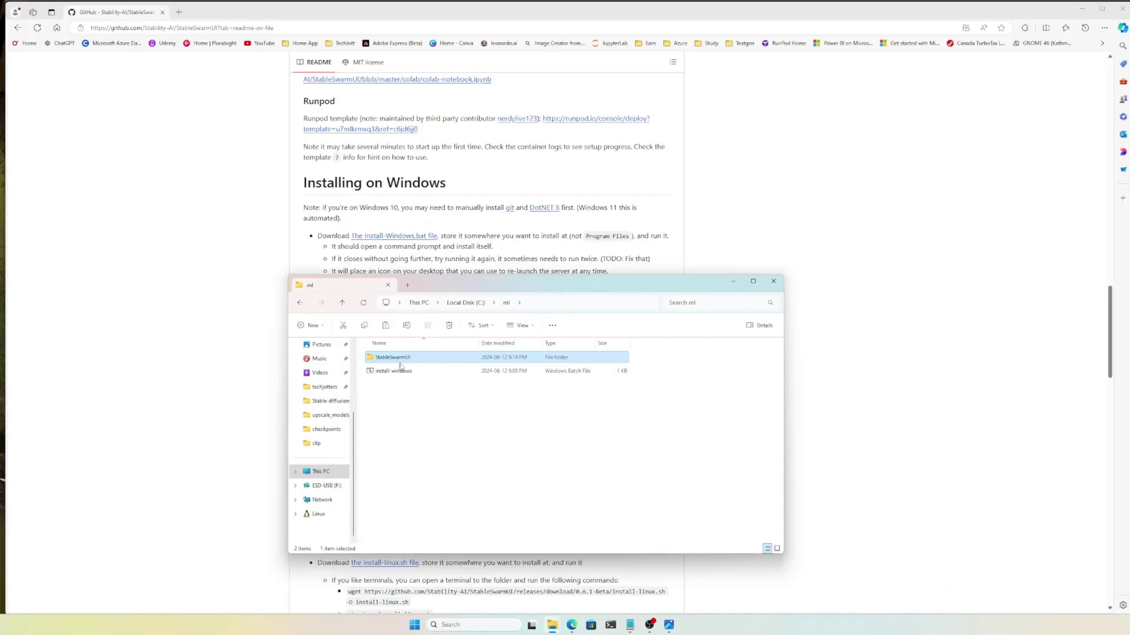
double_click(387, 358)
scroll(431, 404, down, 5)
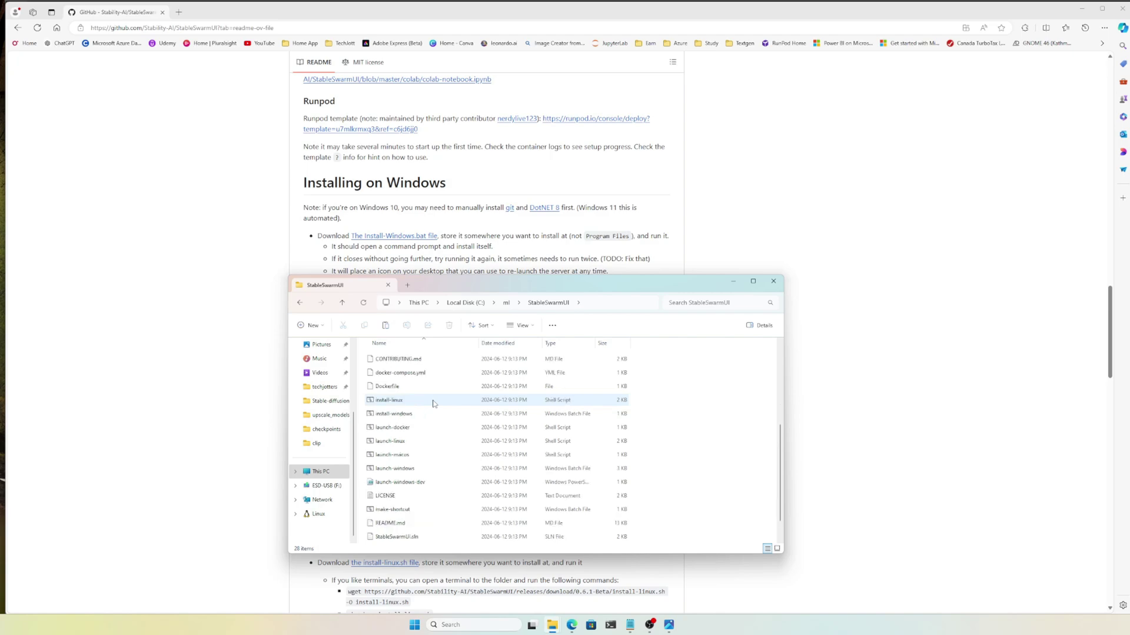
double_click(397, 472)
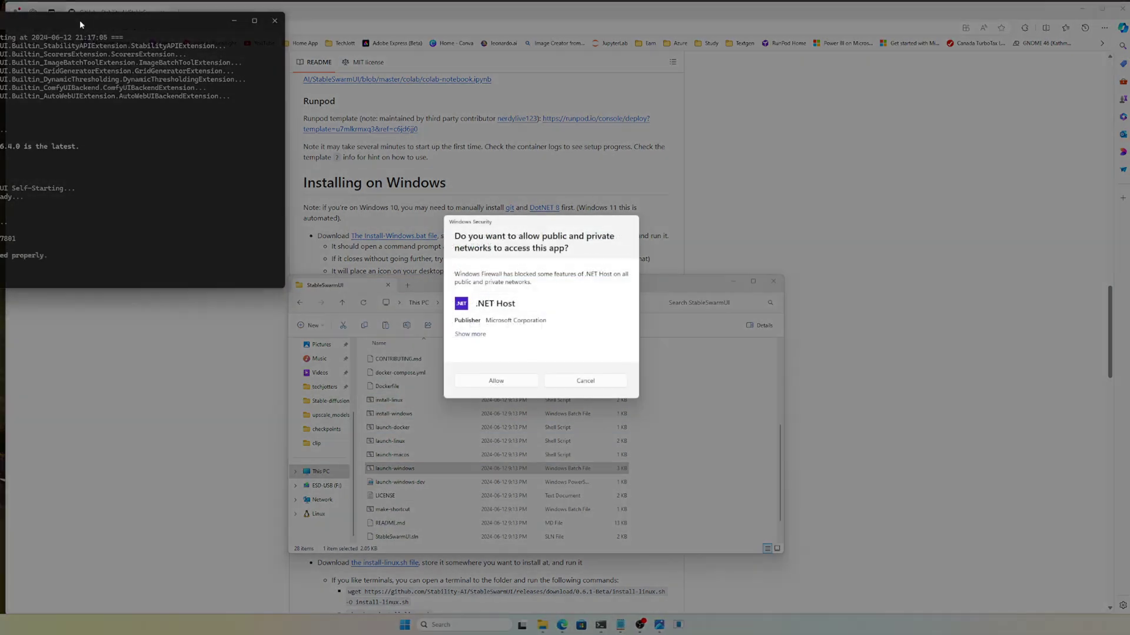
click(510, 381)
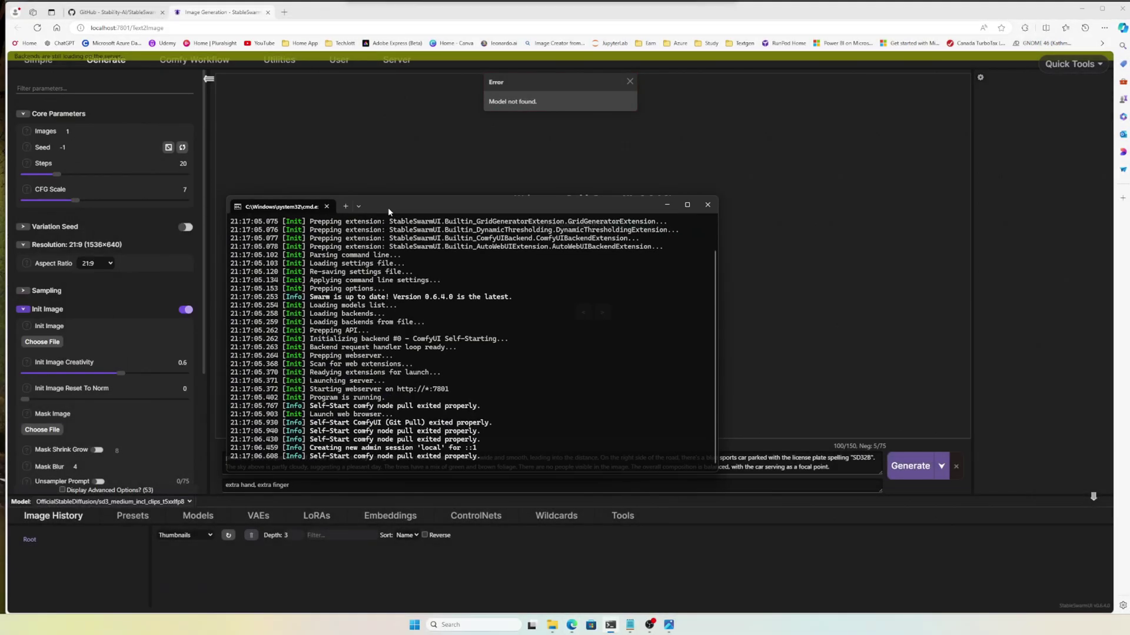
drag(391, 212, 447, 231)
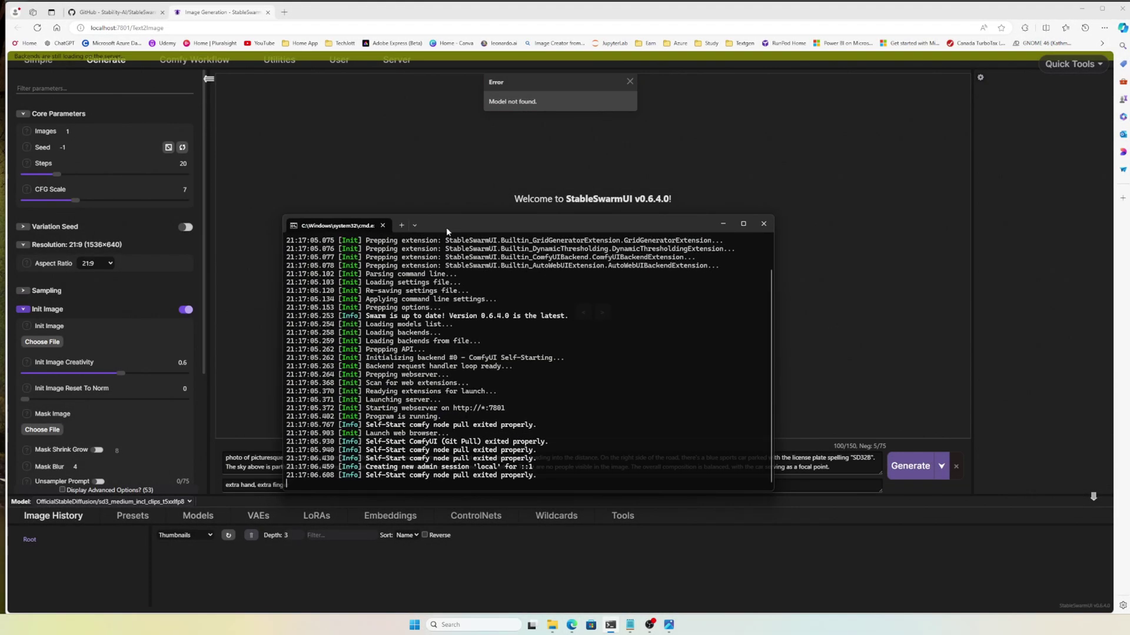
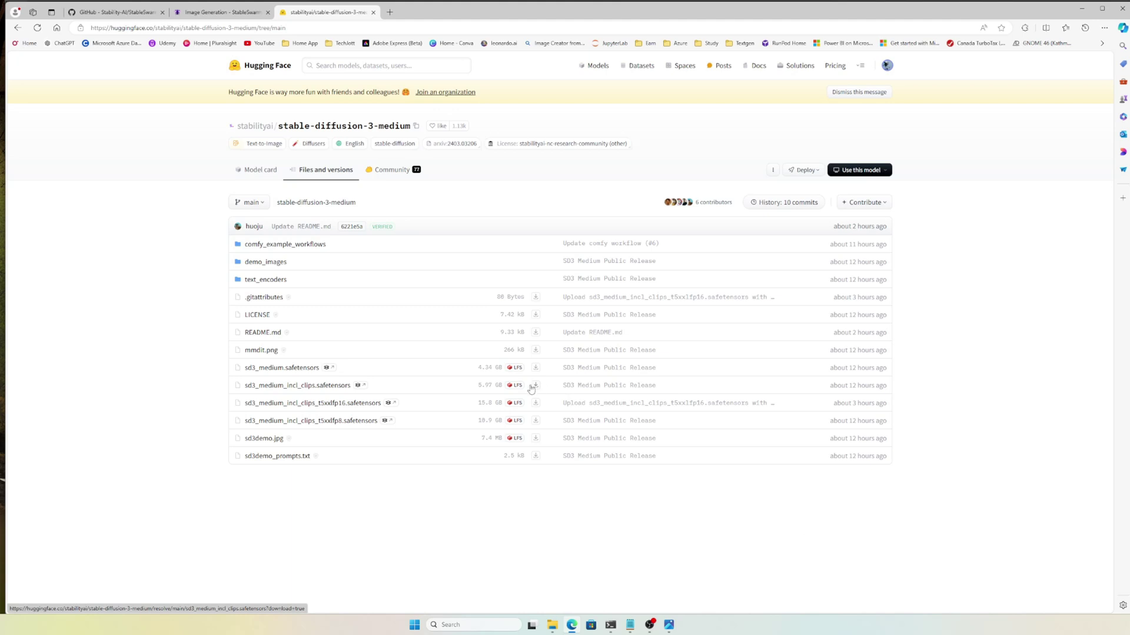
Copy the sd3_medium, sd3_medium_incl_clips and sd3_medium_incl_clips_t5xxlfp8 safetensors files from Downloads and move that window aside
mouse_move(552, 625)
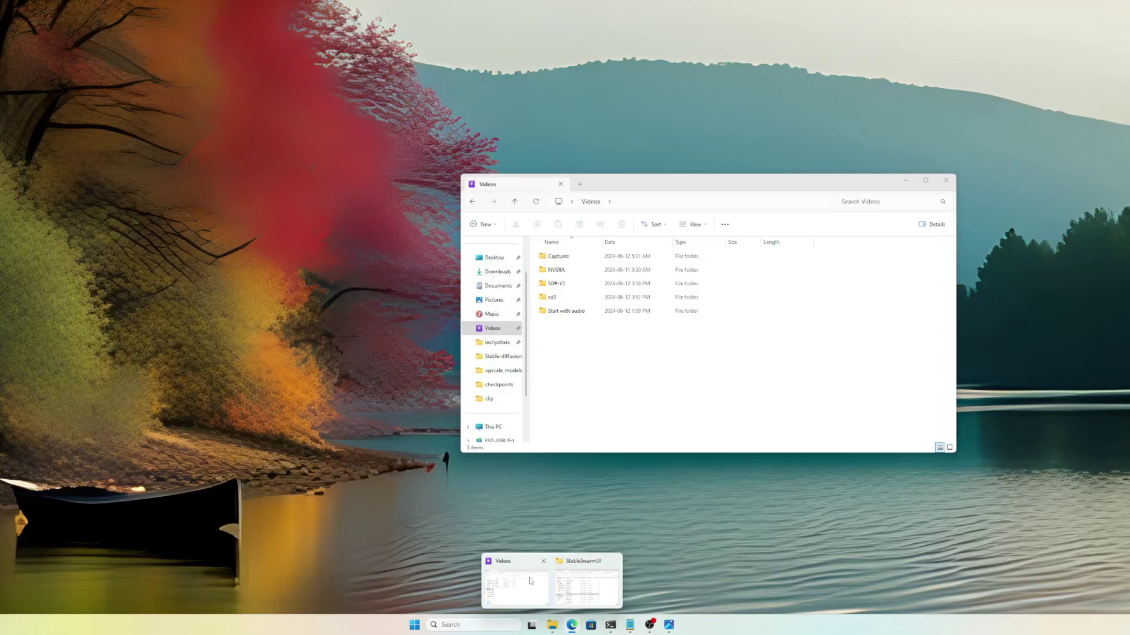
click(530, 581)
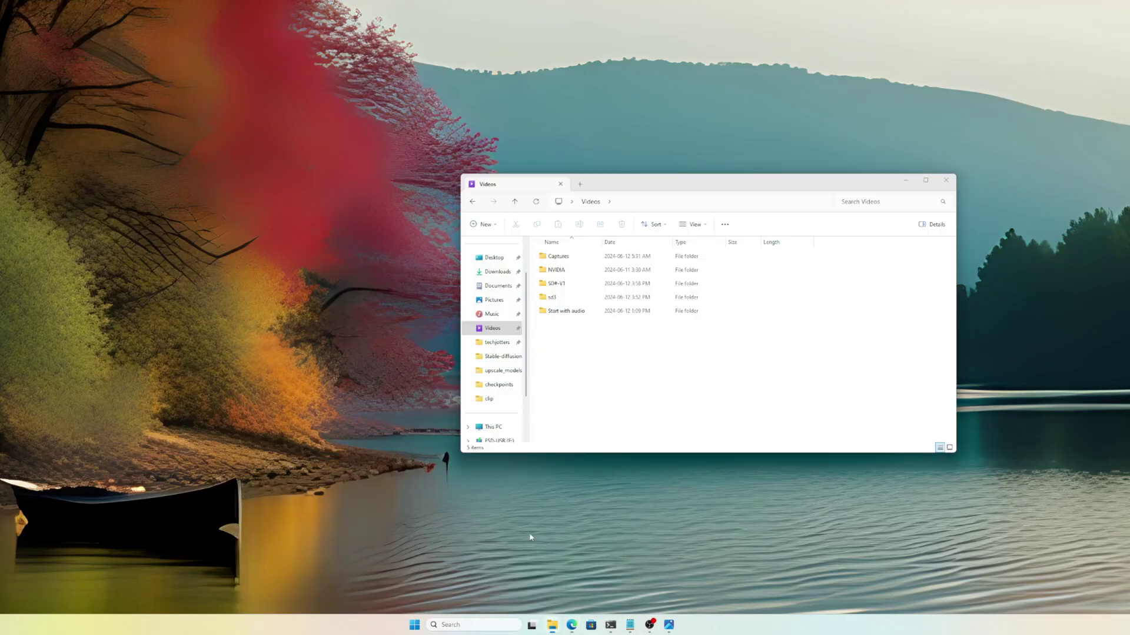
click(495, 274)
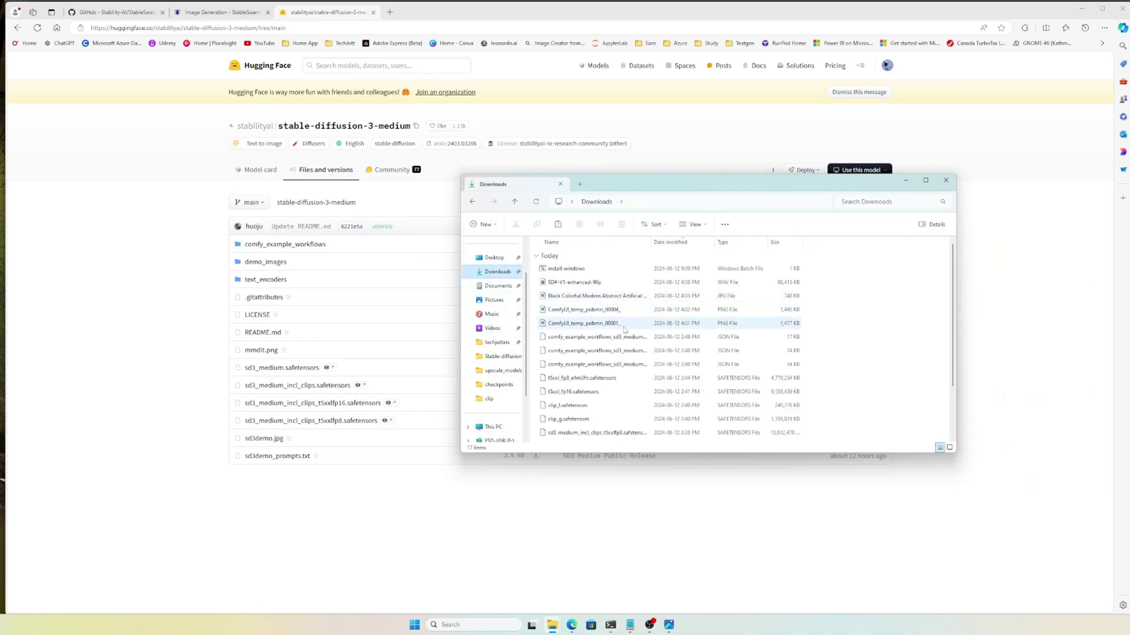
scroll(577, 365, down, 3)
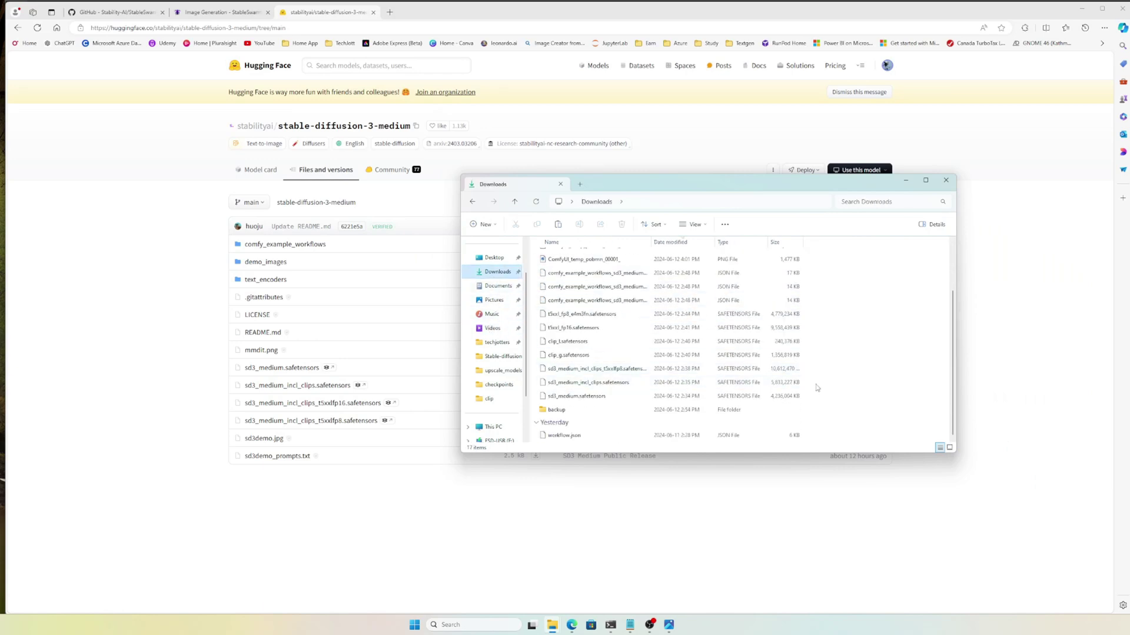
drag(826, 369, 720, 398)
right_click(632, 373)
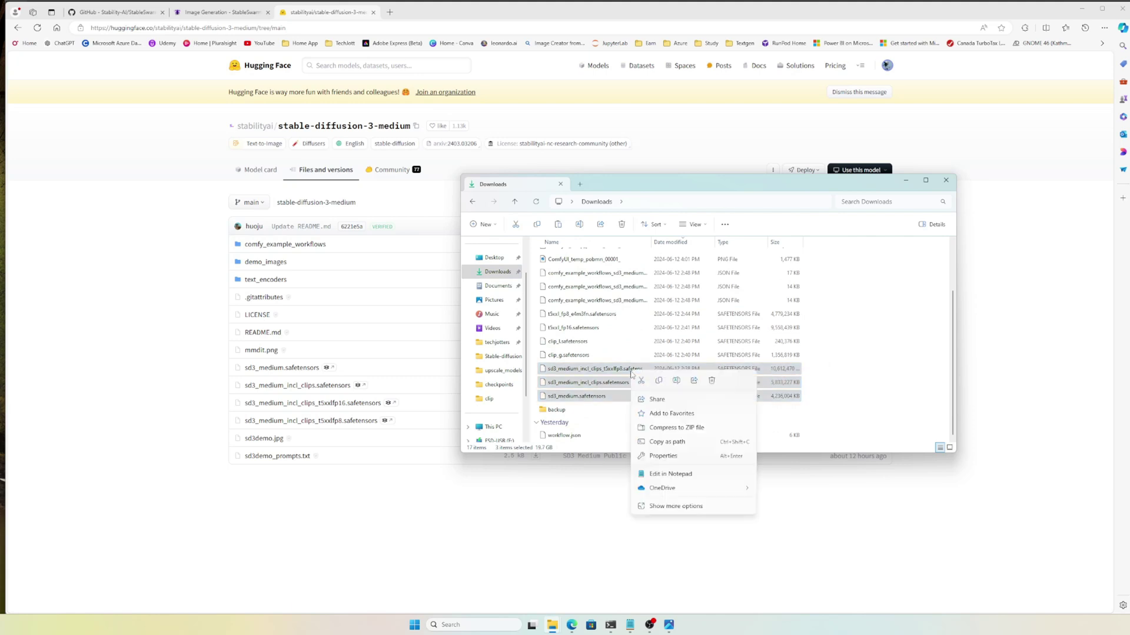
click(659, 382)
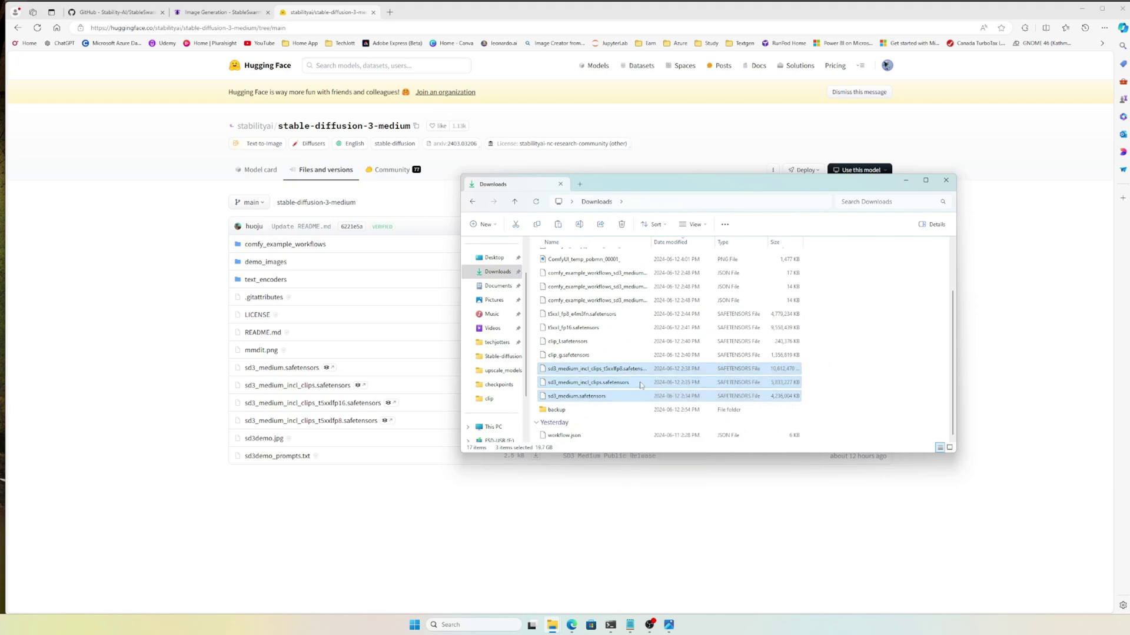
drag(655, 191, 499, 182)
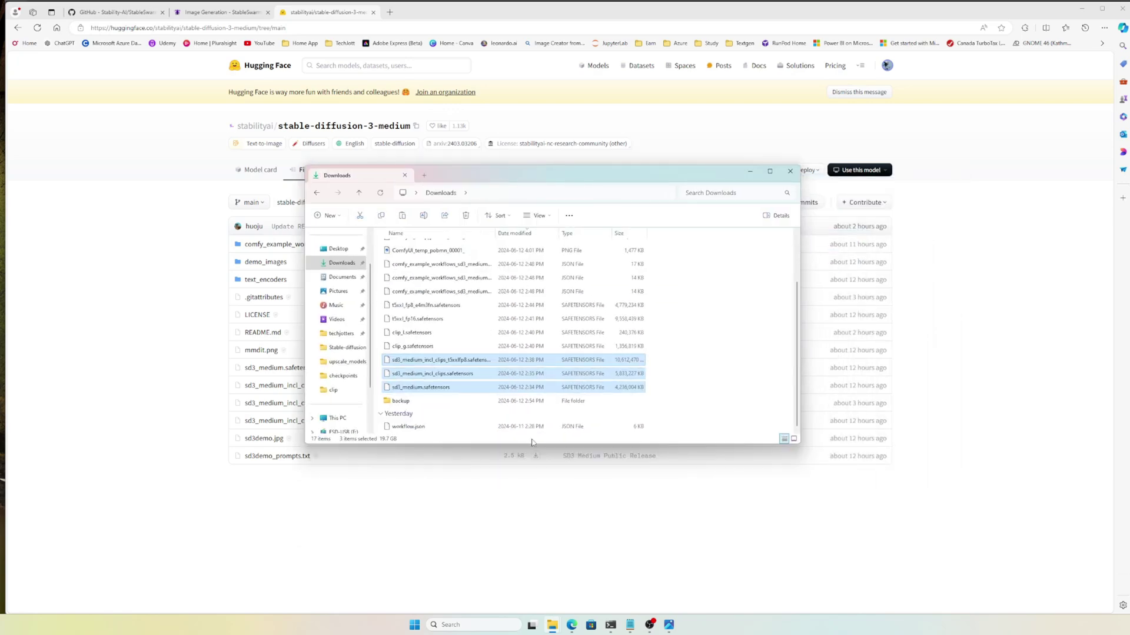
Paste the three copied SD3 model files into StableSwarmUI's Models\Stable-Diffusion folder and move its window clear of Downloads
mouse_move(552, 627)
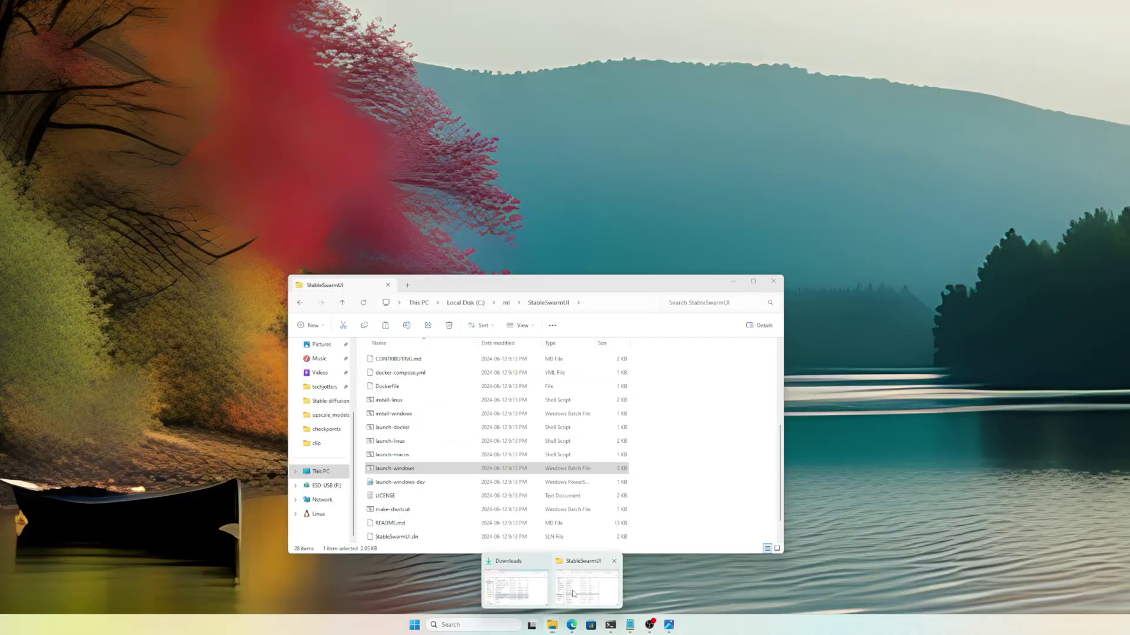
click(571, 596)
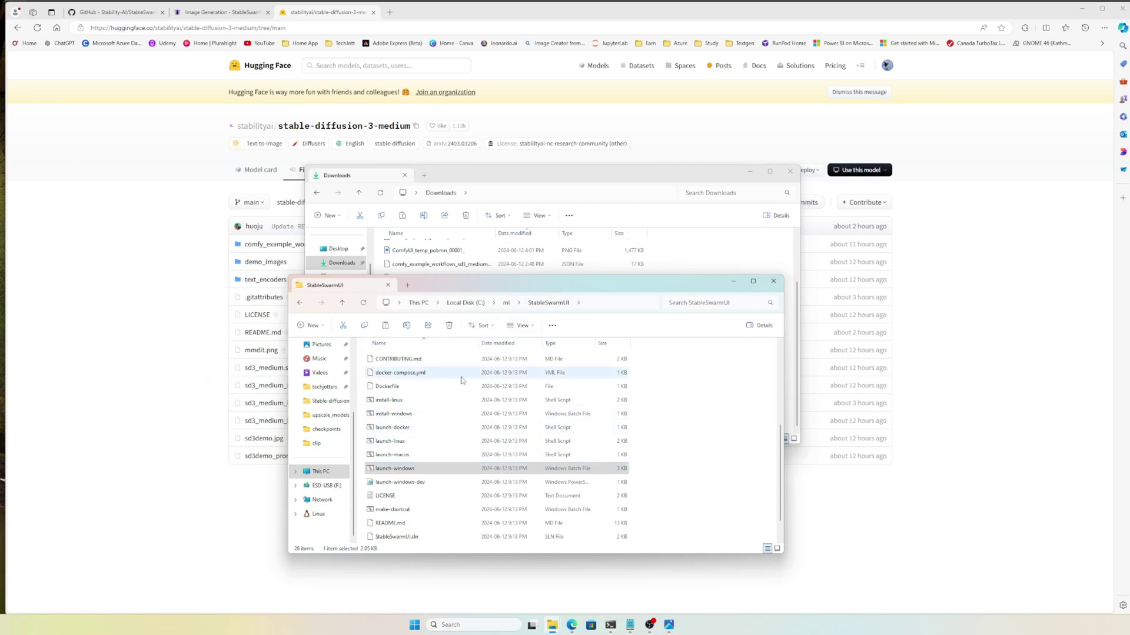
scroll(447, 436, down, 1)
scroll(446, 436, up, 5)
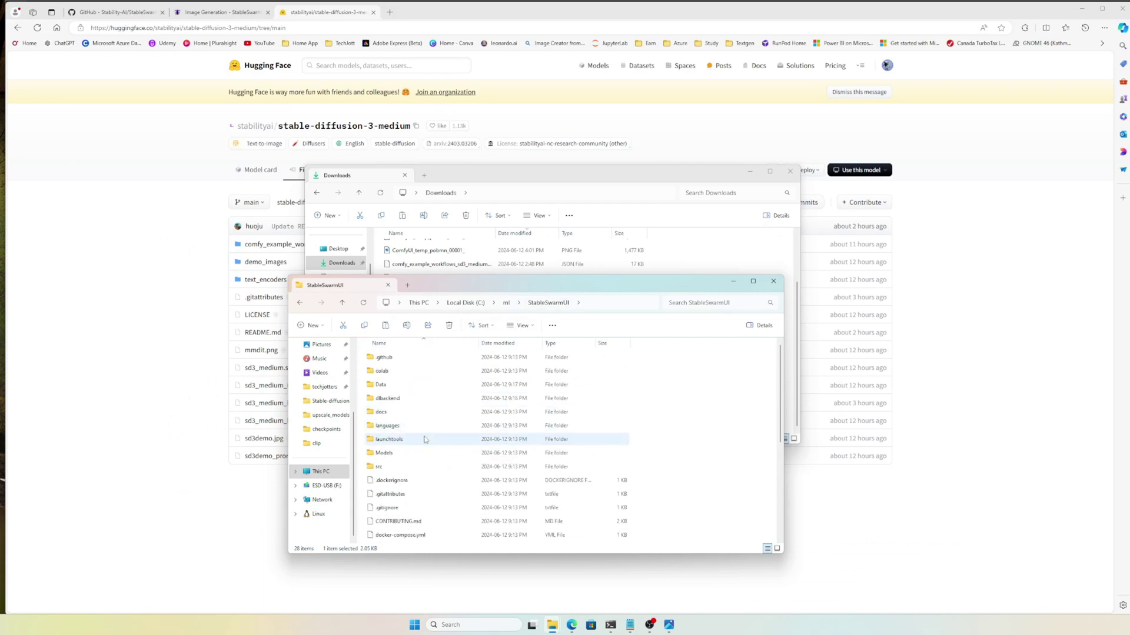
double_click(385, 454)
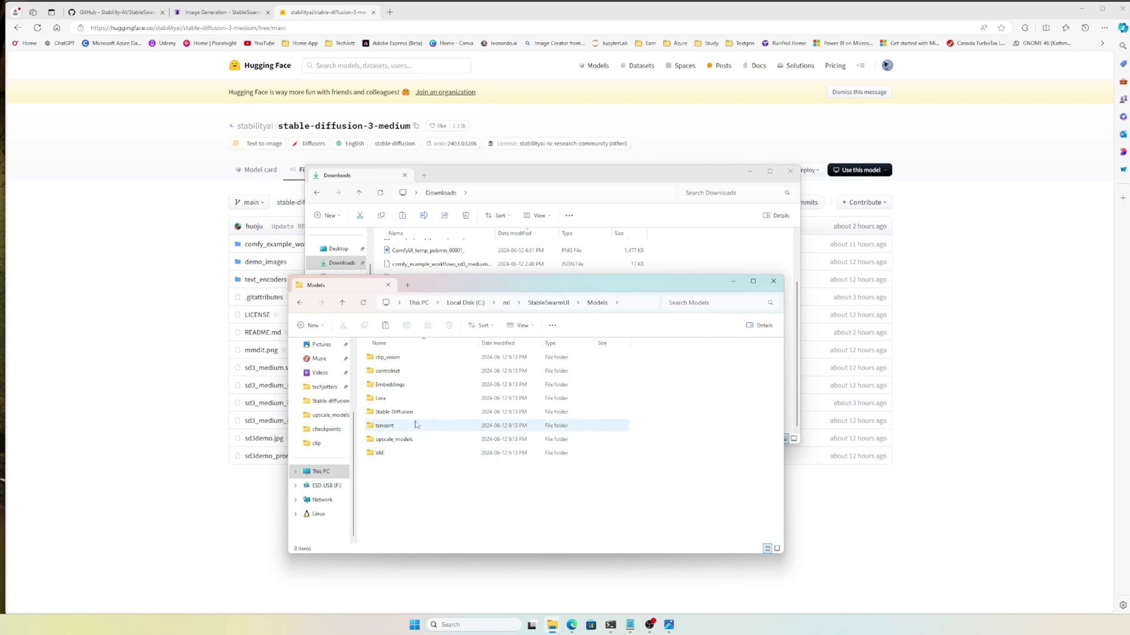
double_click(402, 412)
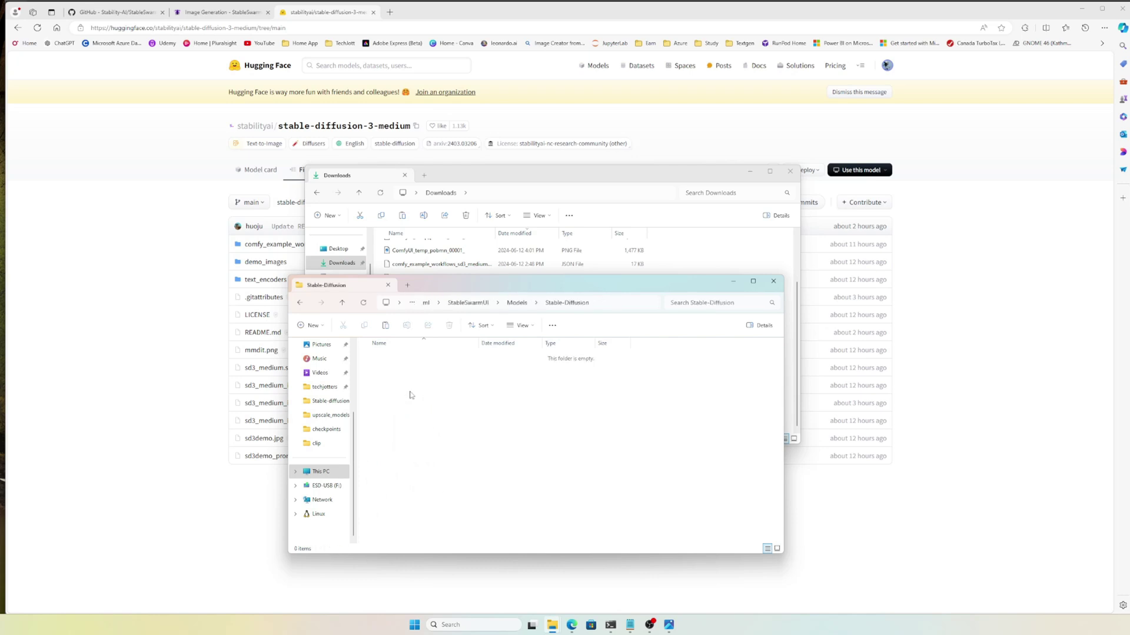
right_click(410, 395)
click(494, 422)
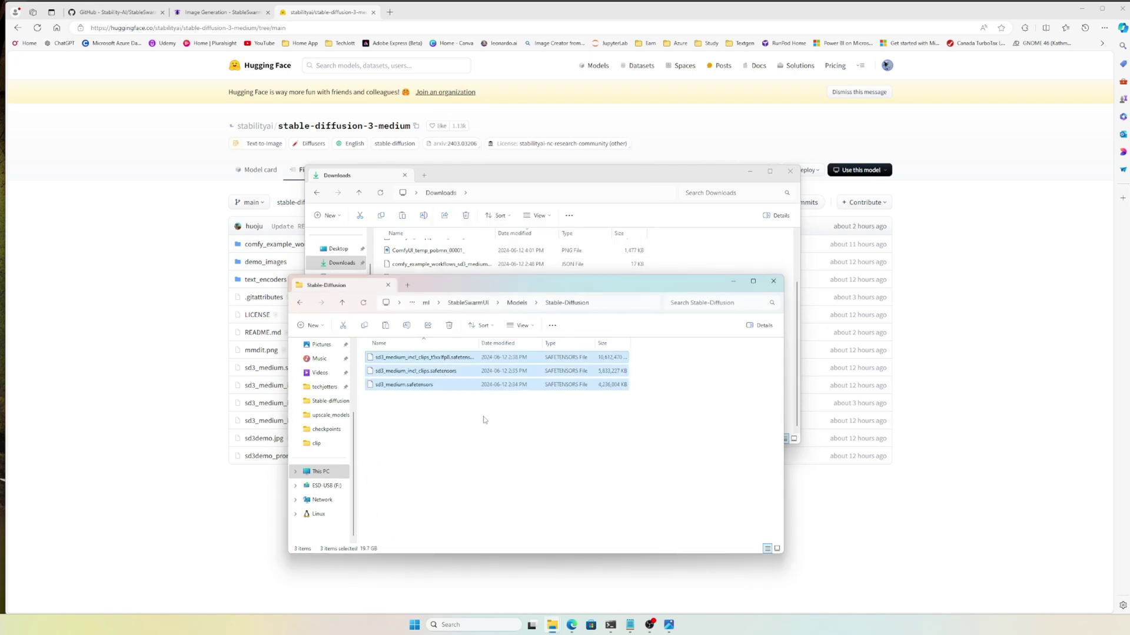
drag(466, 297, 721, 363)
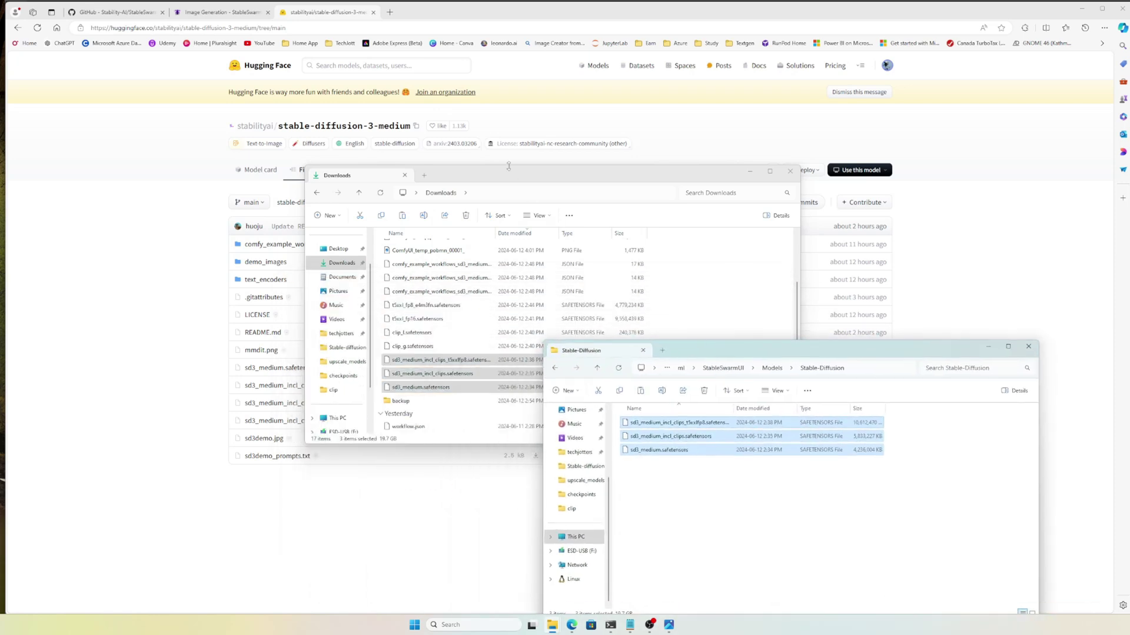
Bring the Hugging Face page forward and open the text_encoders folder of the stable-diffusion-3-medium repository
click(177, 207)
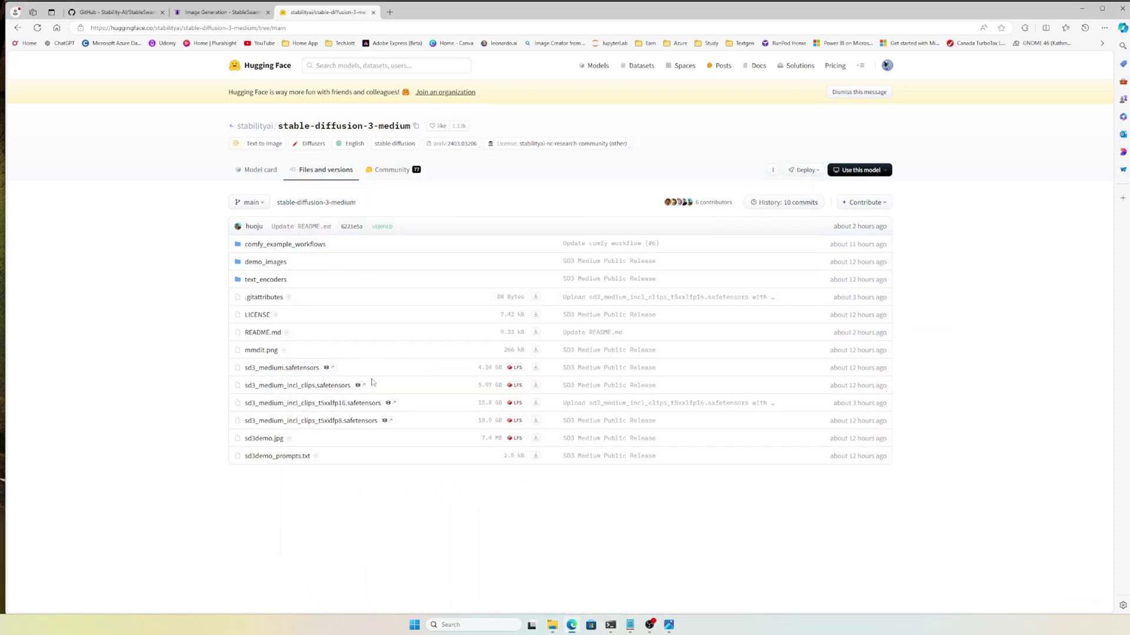
click(265, 280)
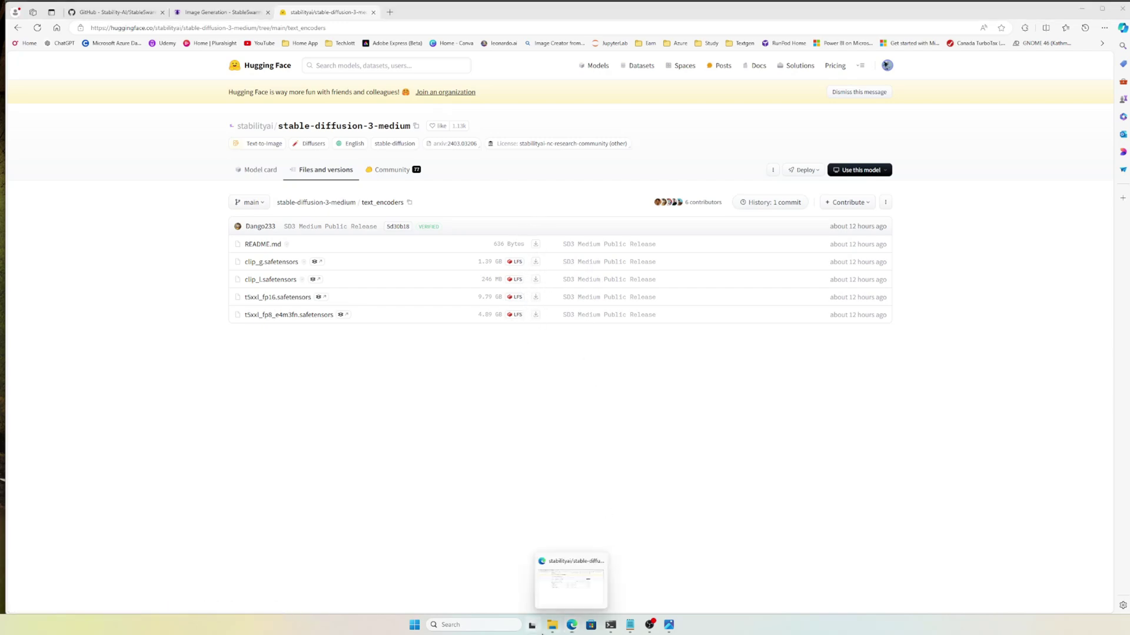
click(532, 625)
click(531, 625)
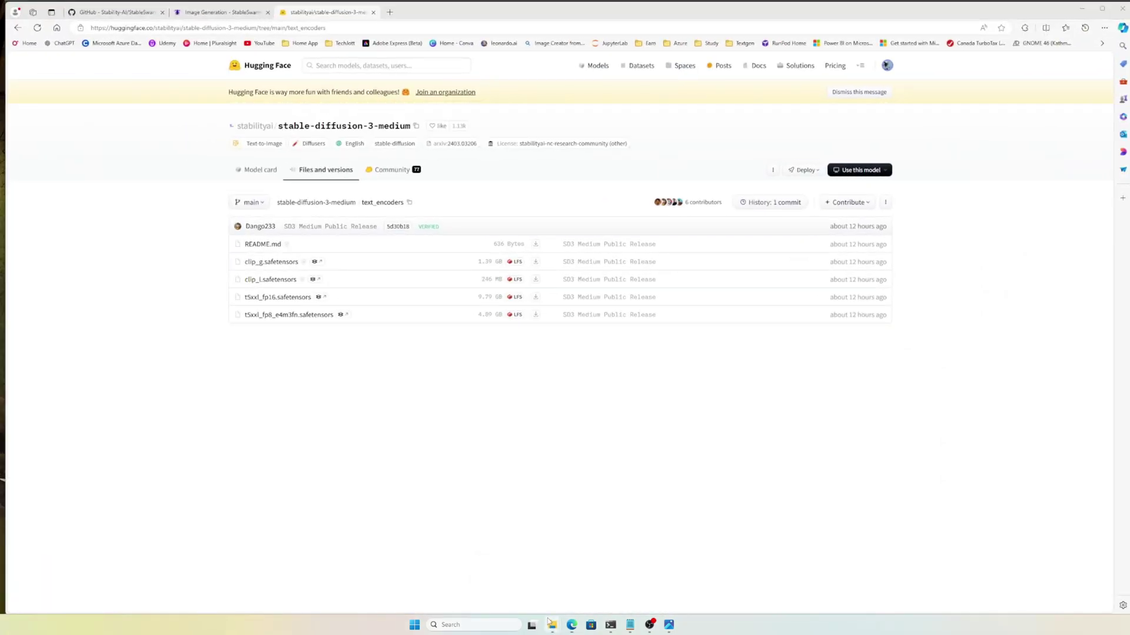
Copy the t5xxl_fp8_e4m3fn, t5xxl_fp16, clip_l and clip_g safetensors files from the Downloads folder
mouse_move(550, 622)
click(537, 592)
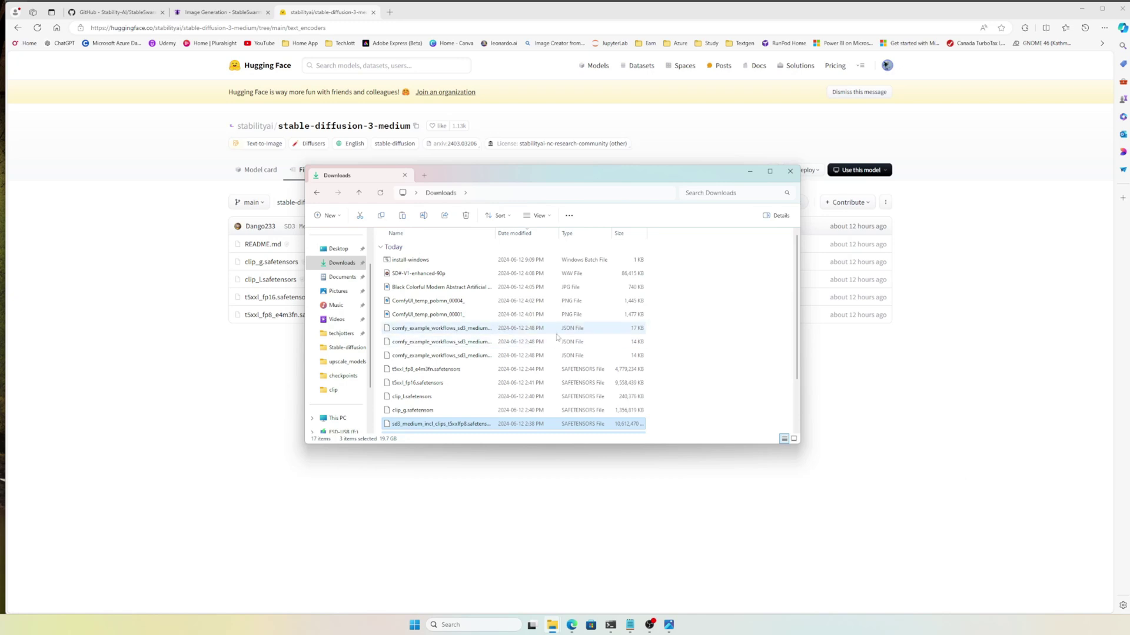
scroll(662, 340, down, 1)
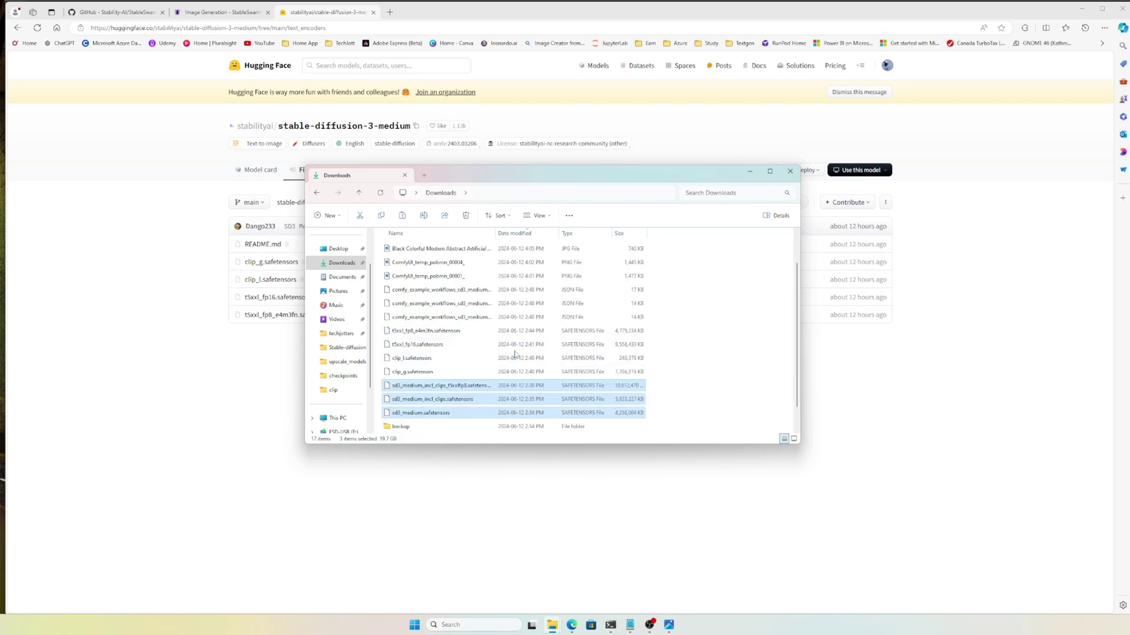
drag(667, 373, 414, 334)
right_click(414, 331)
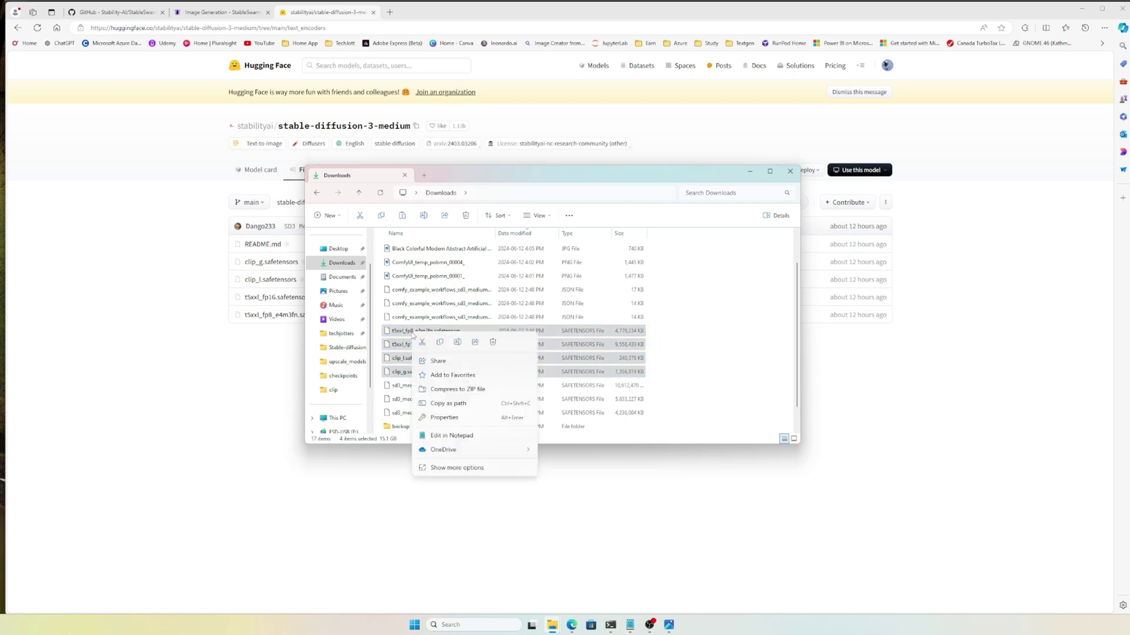
click(438, 341)
Bring the Stable-Diffusion folder window over Downloads and review its contents and the parent Models folder
mouse_move(552, 625)
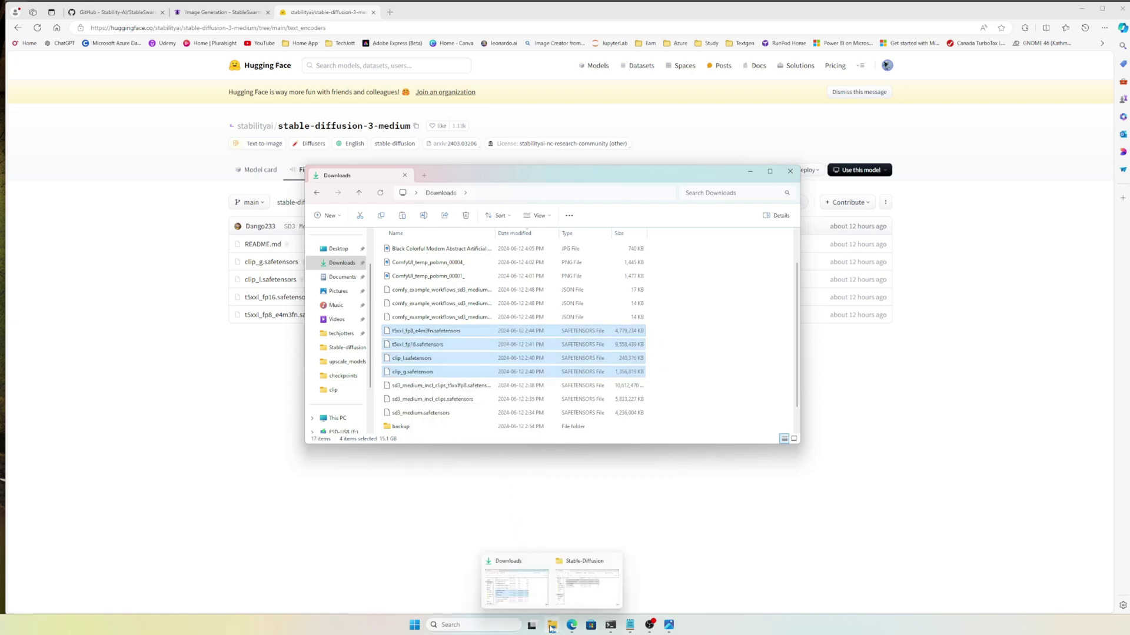
click(583, 599)
drag(683, 362, 337, 219)
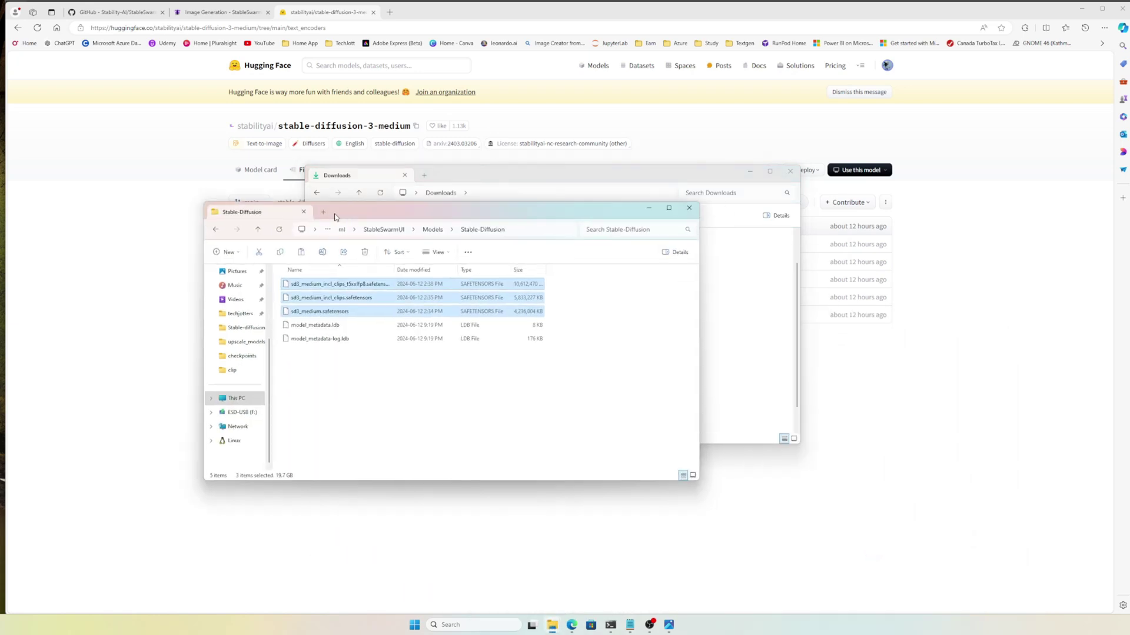
click(258, 231)
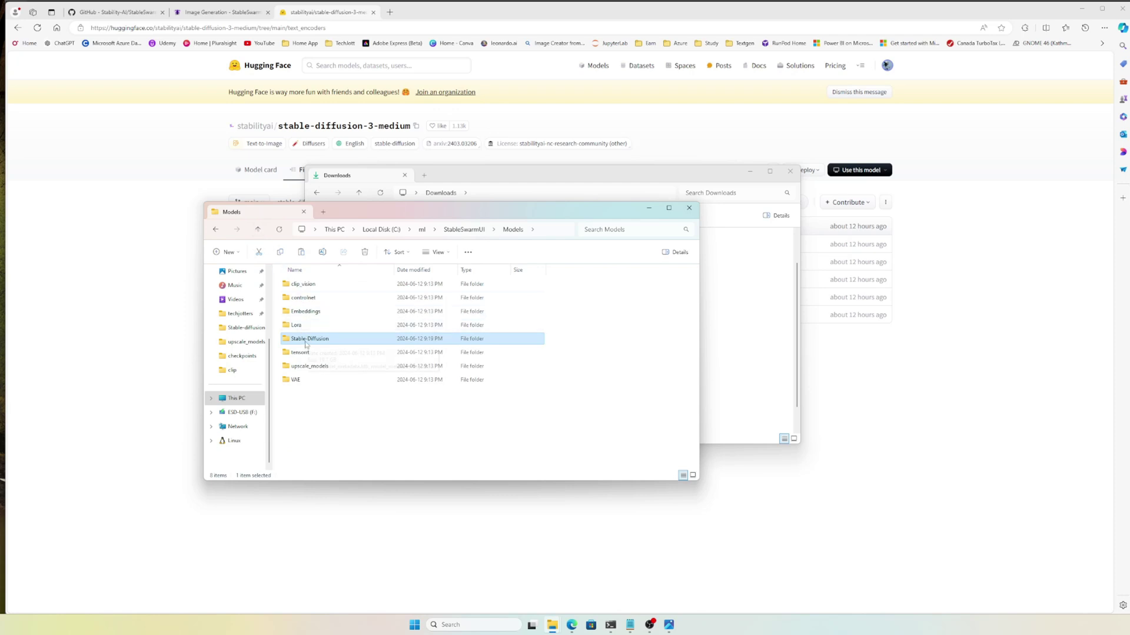
double_click(306, 341)
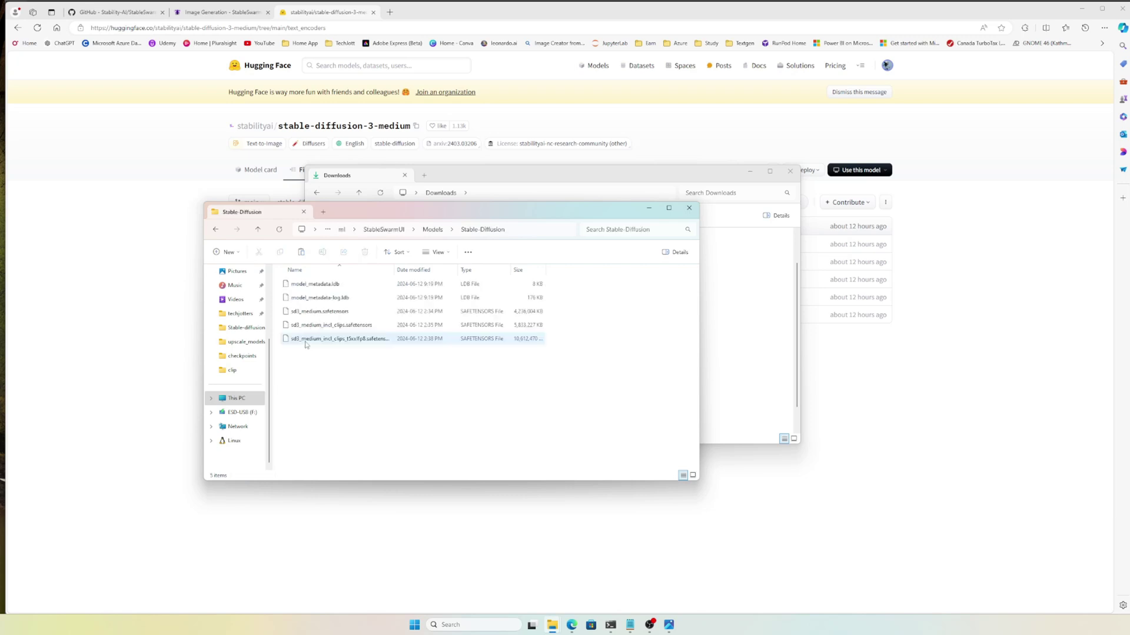
Go up to the StableSwarmUI folder and navigate into dlbackend\comfy\ComfyUI\models
click(260, 231)
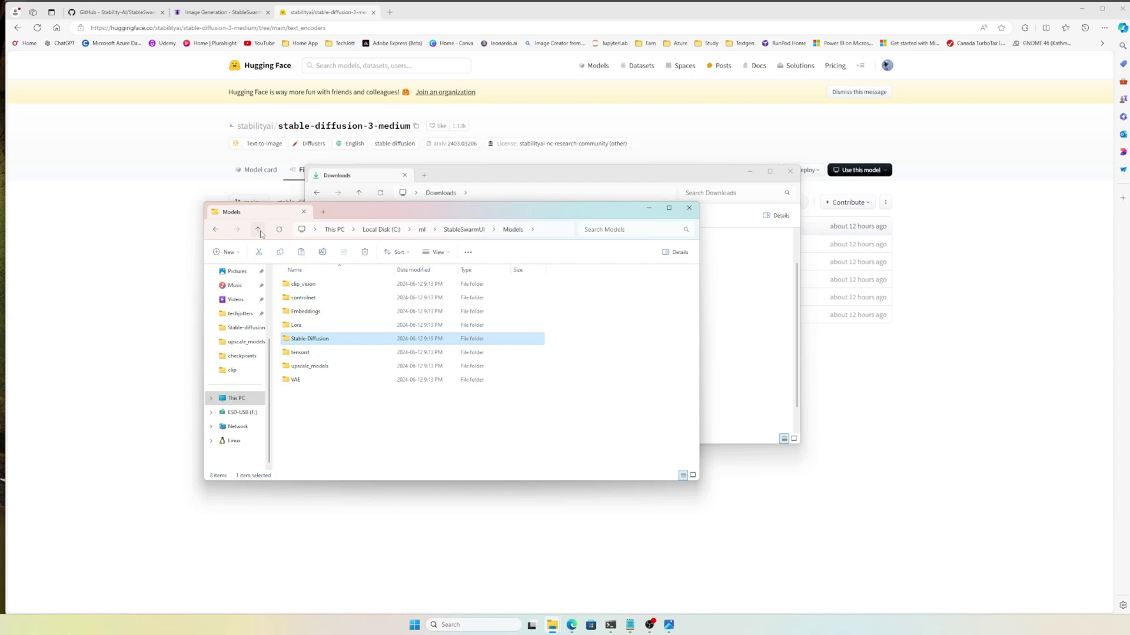
click(260, 231)
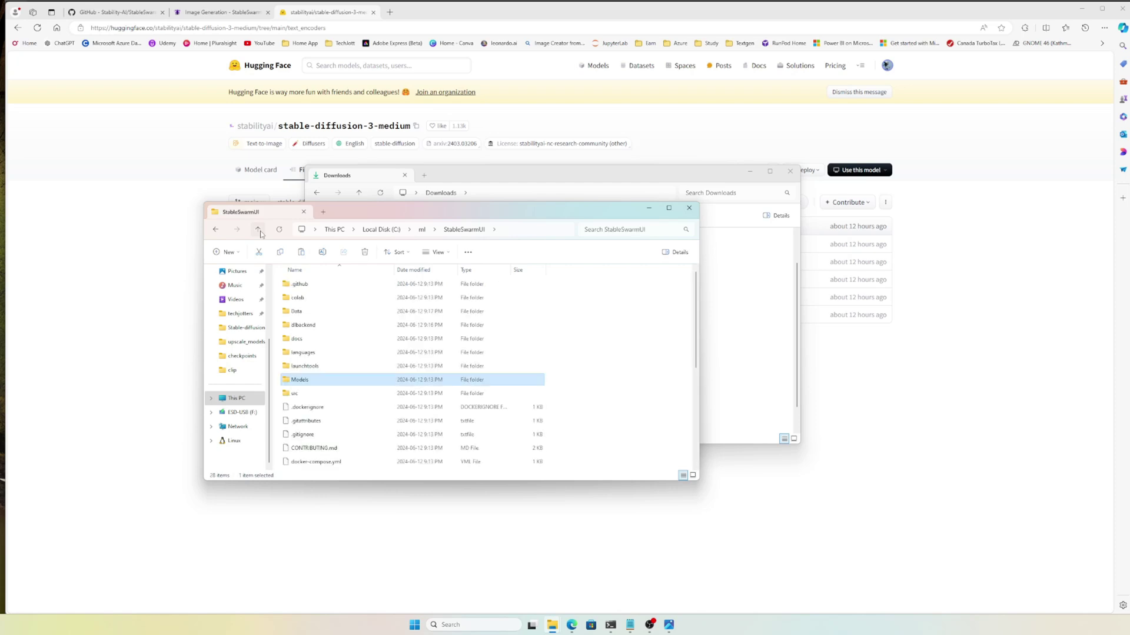
double_click(322, 326)
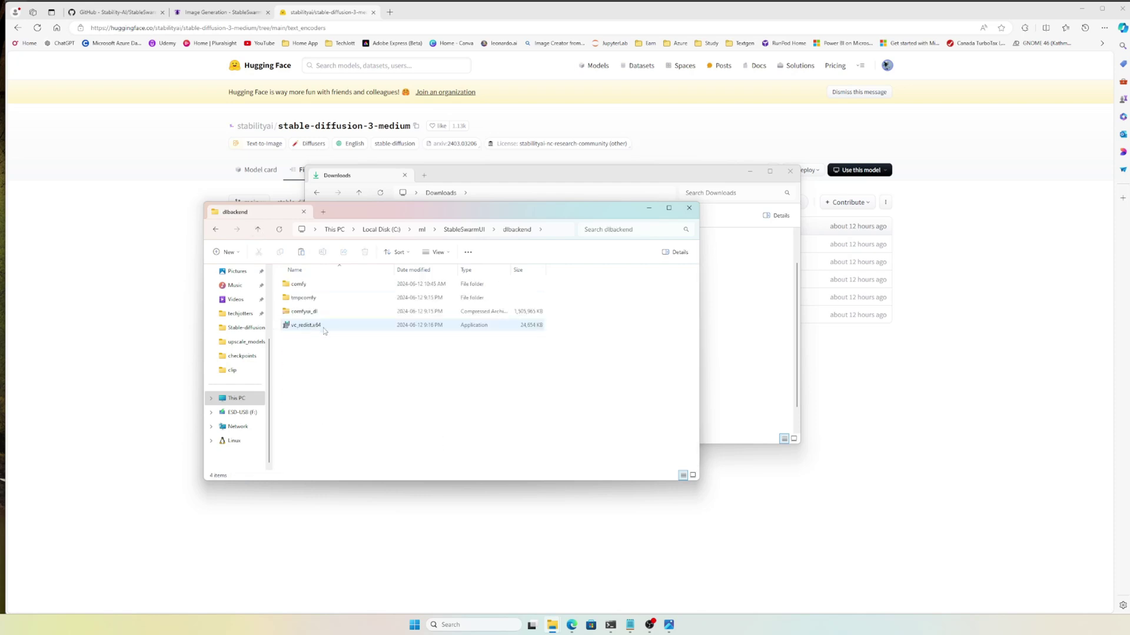
click(315, 287)
double_click(314, 287)
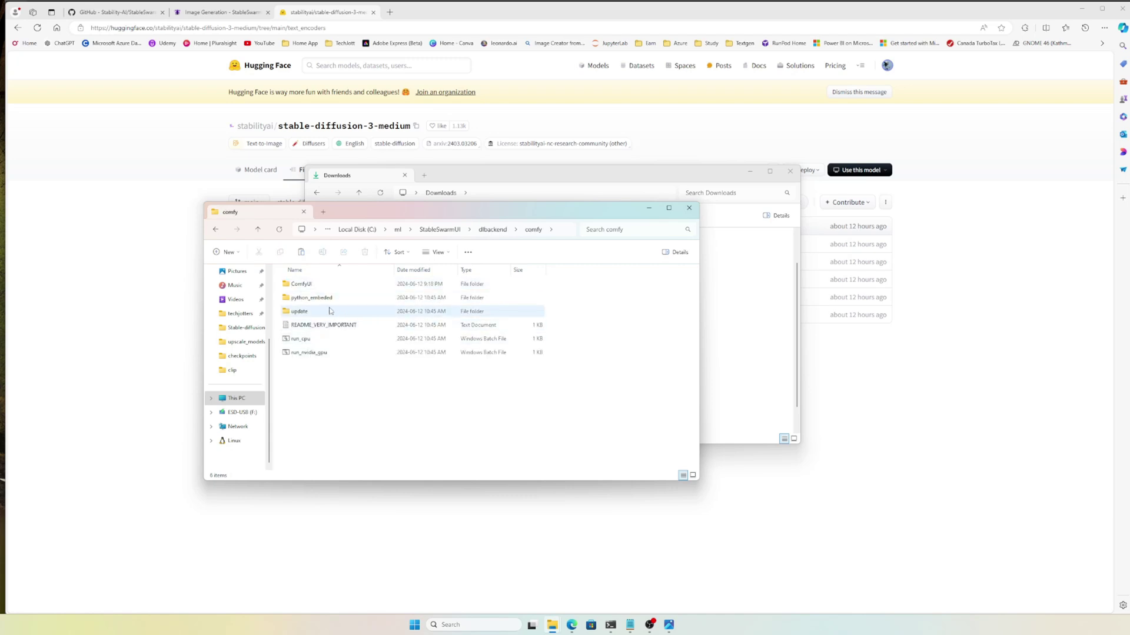
double_click(318, 286)
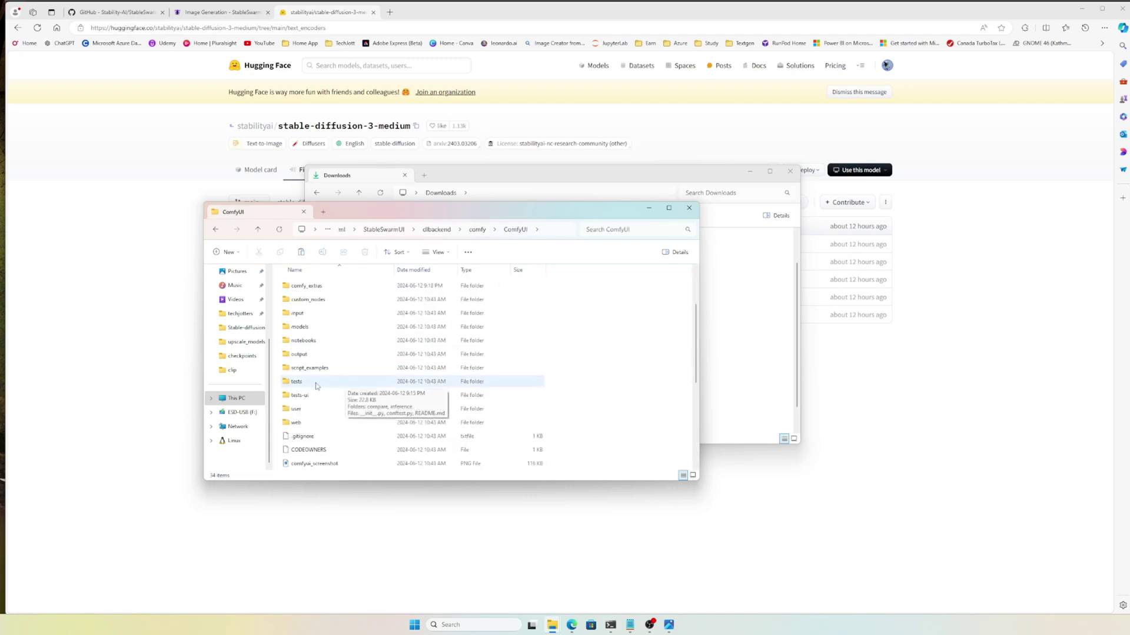
double_click(318, 326)
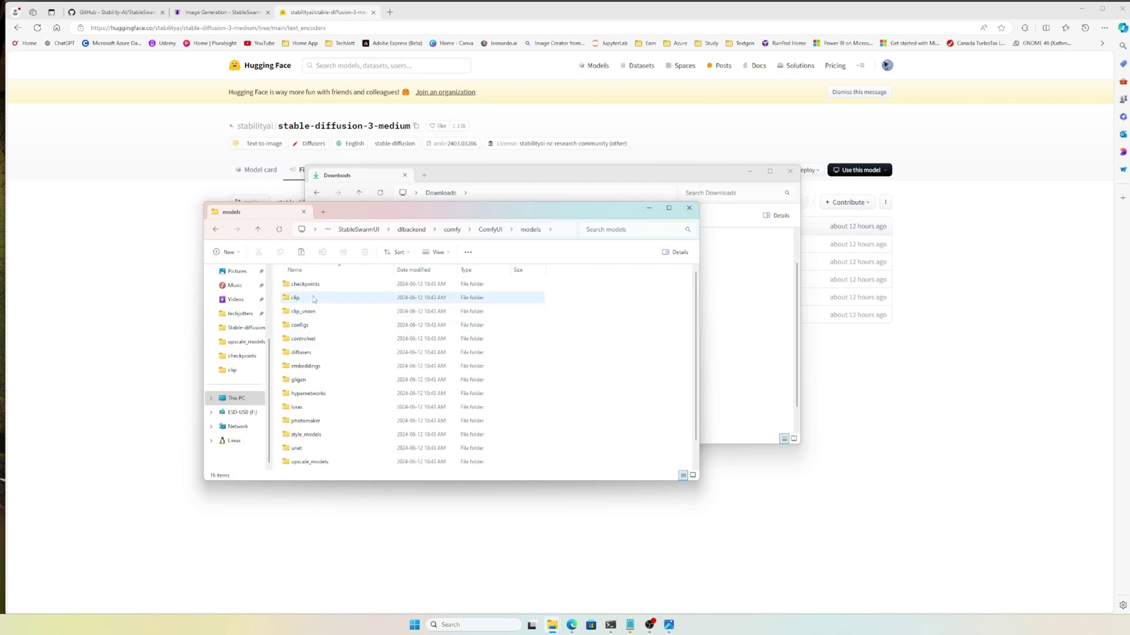
Paste the four copied text encoder files into the ComfyUI models\clip folder and minimize both folder windows
double_click(313, 299)
right_click(354, 352)
key(Escape)
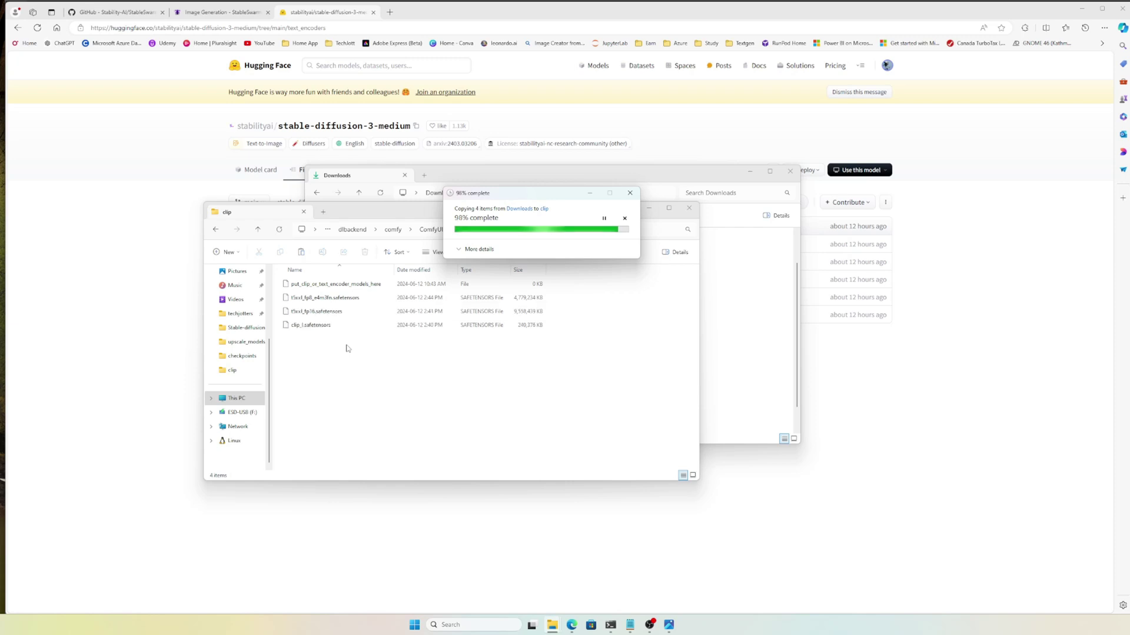
click(647, 209)
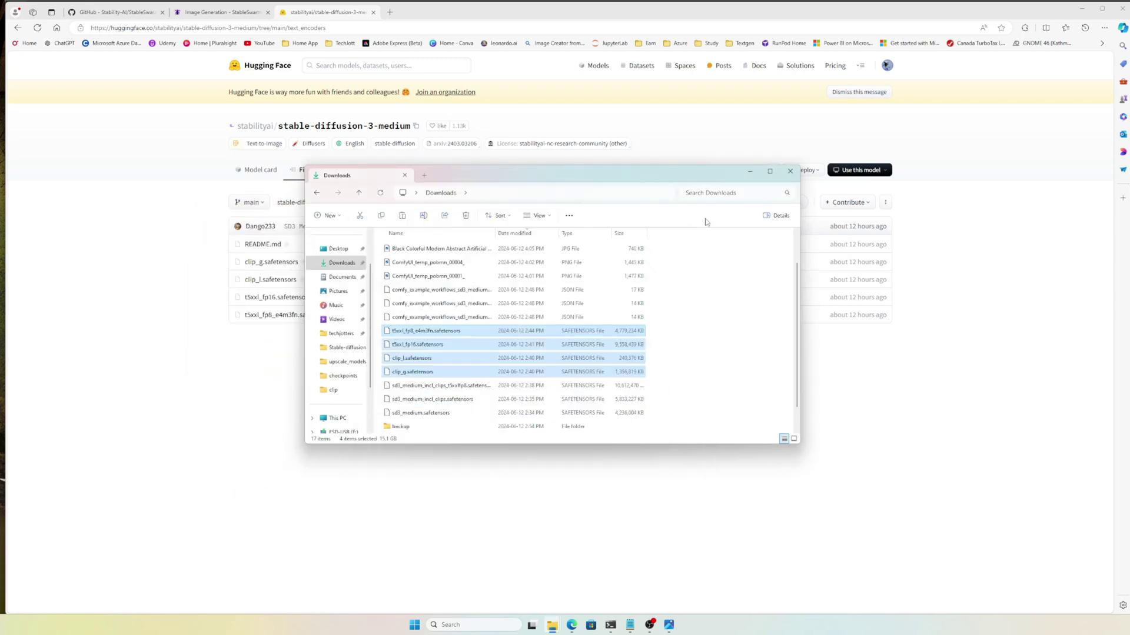
click(749, 172)
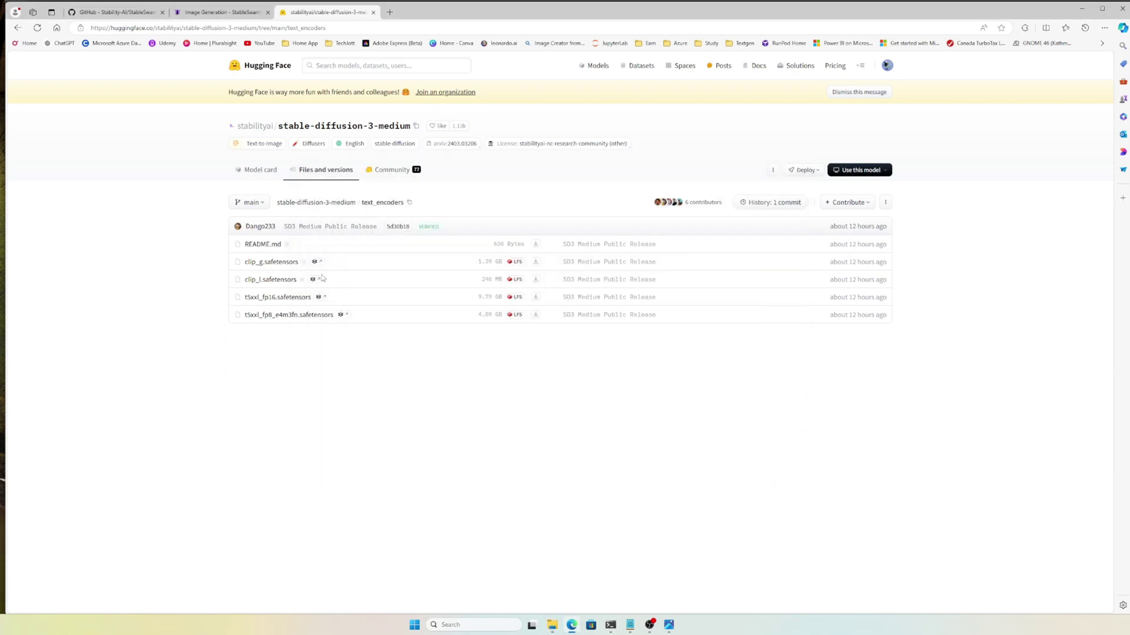
Return to the repository's main file list, switch to the StableSwarmUI Image Generation page and review its generation parameters
click(325, 171)
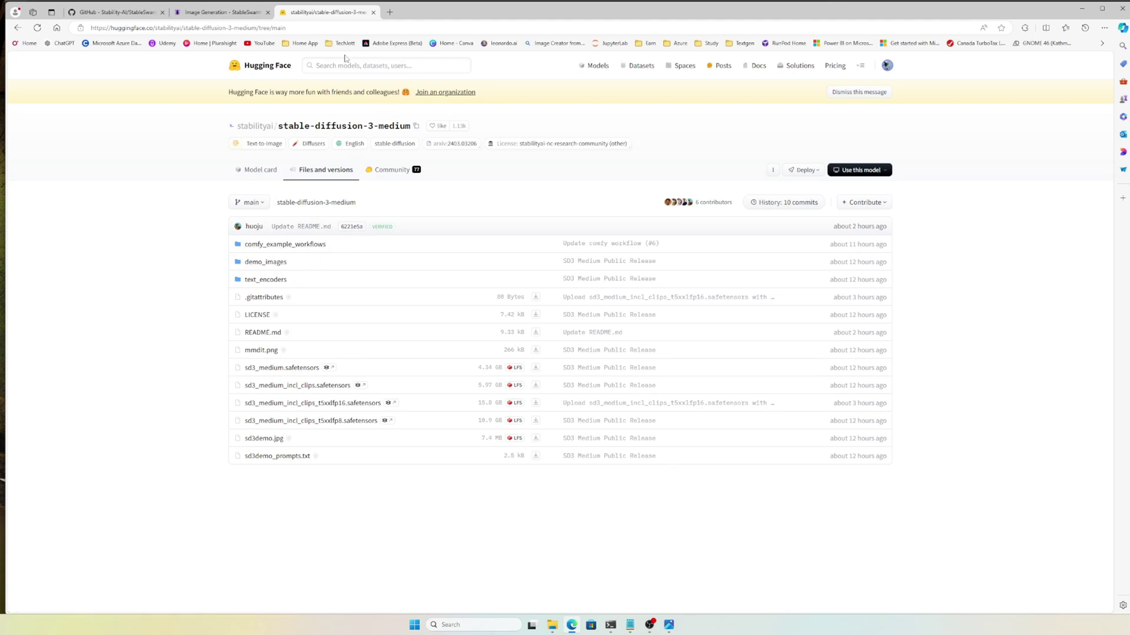
click(216, 13)
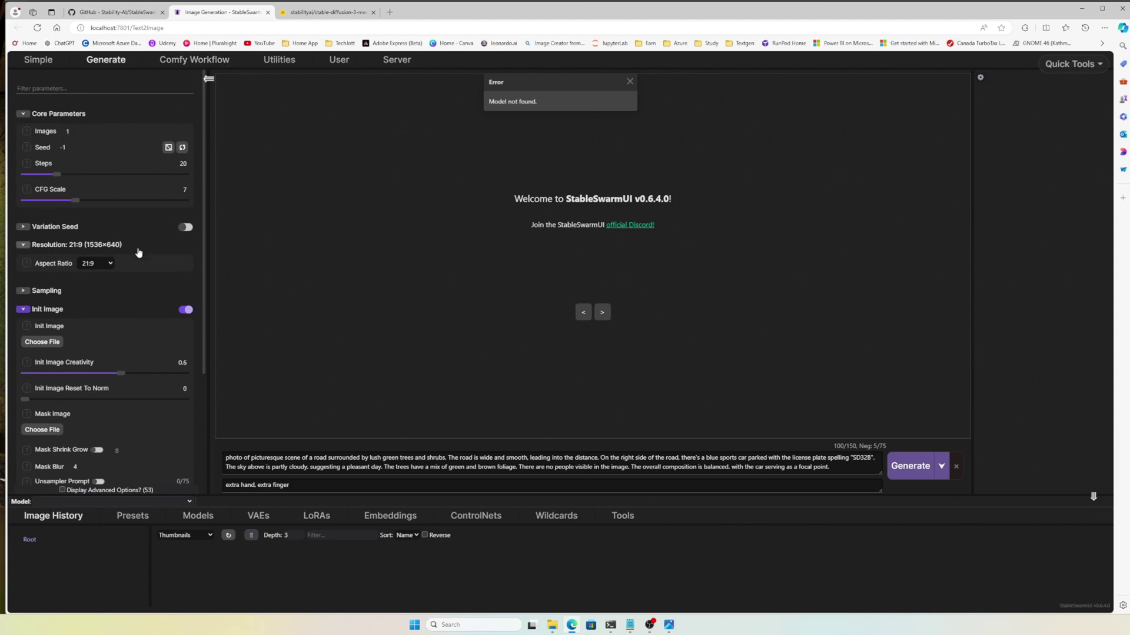
scroll(145, 297, down, 3)
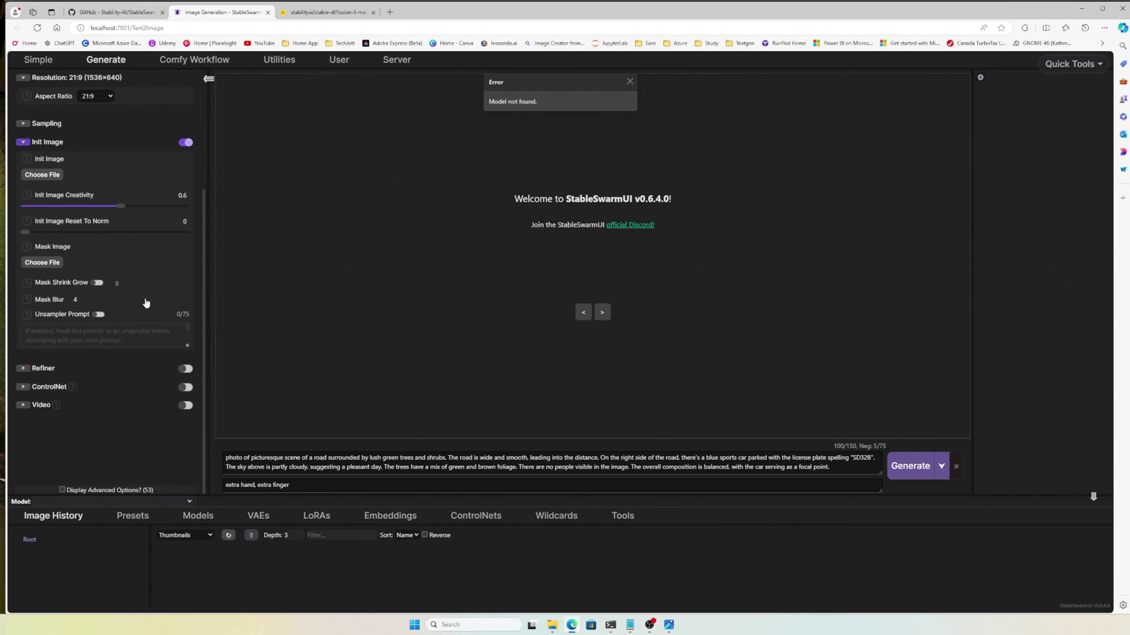
scroll(146, 299, up, 3)
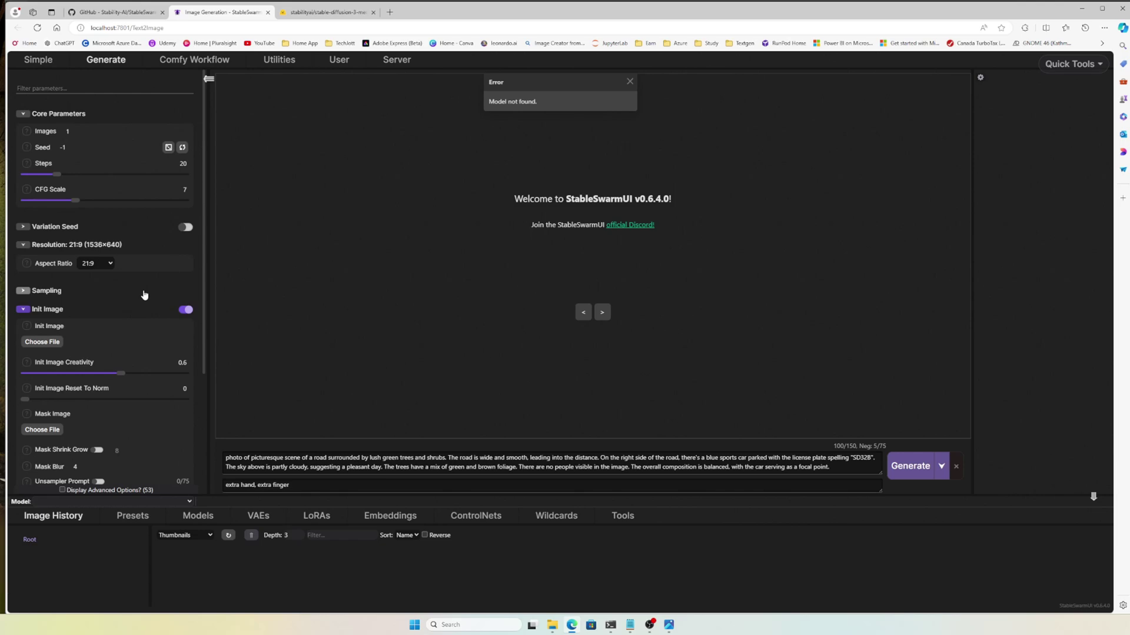
Show the available models in an enlarged lower pane and refresh the model list
click(192, 520)
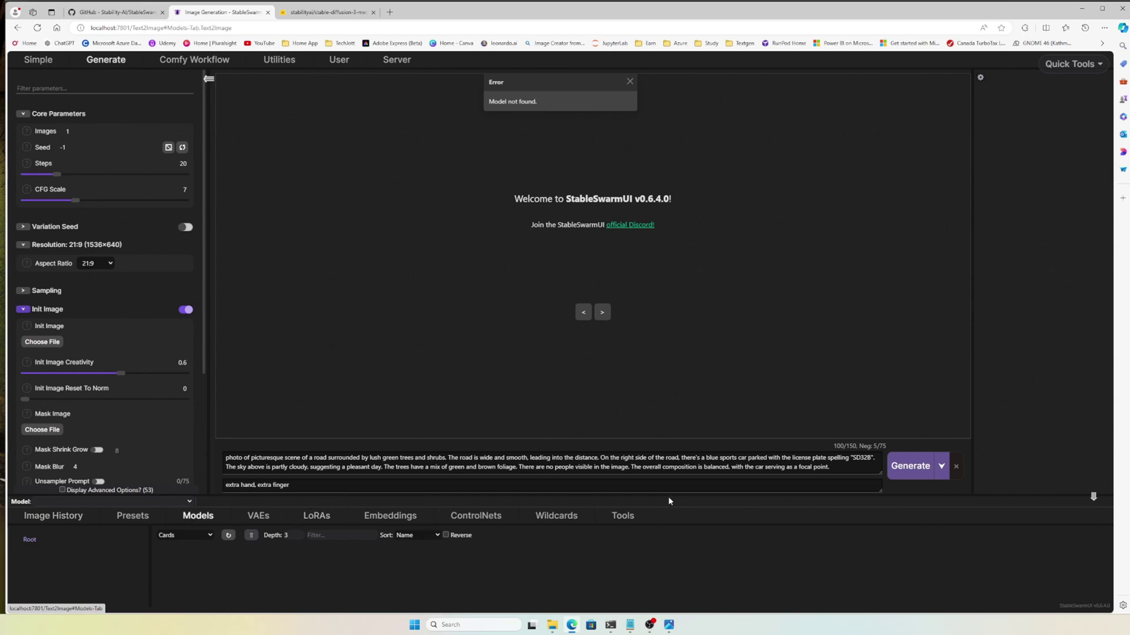
drag(669, 501, 653, 320)
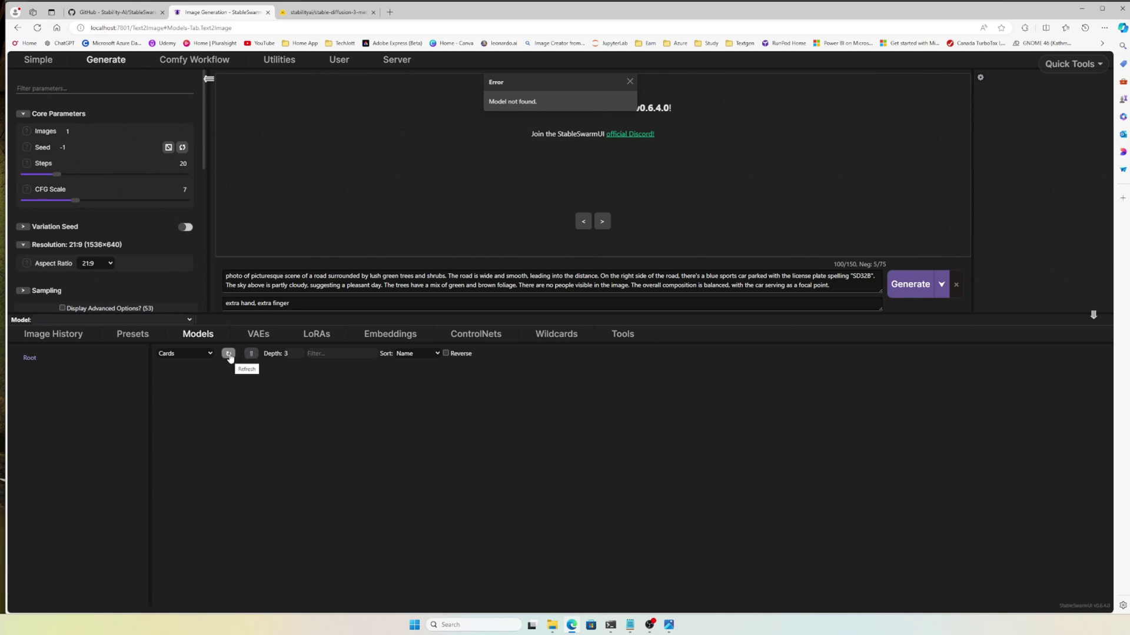
click(229, 355)
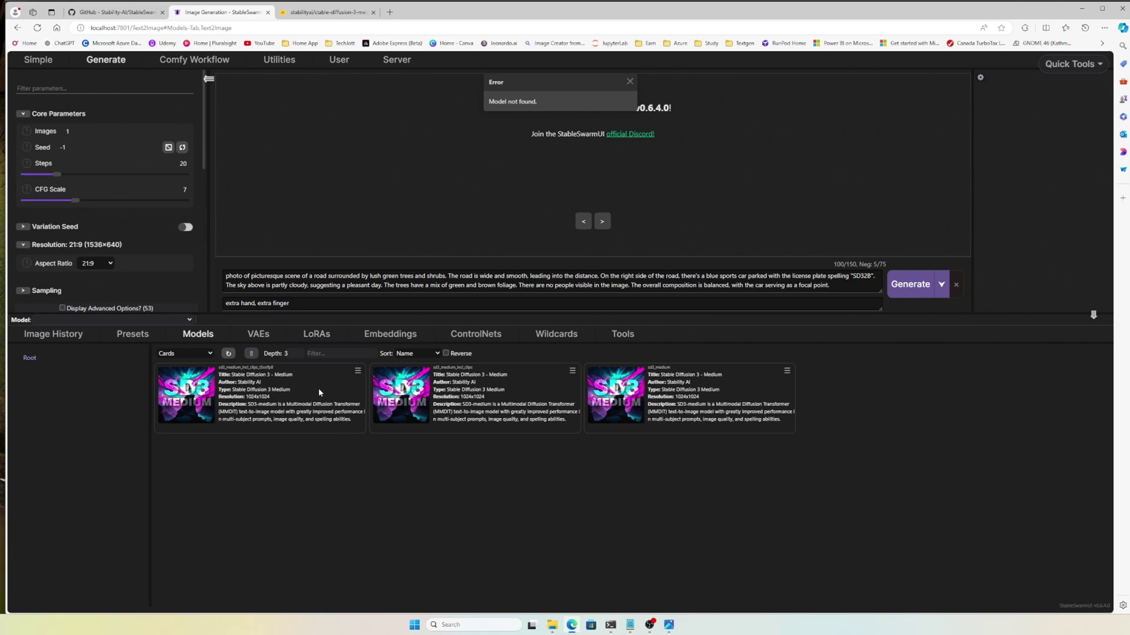
Load the sd3_medium_incl_clips_t5xxlfp8 model immediately
mouse_move(318, 392)
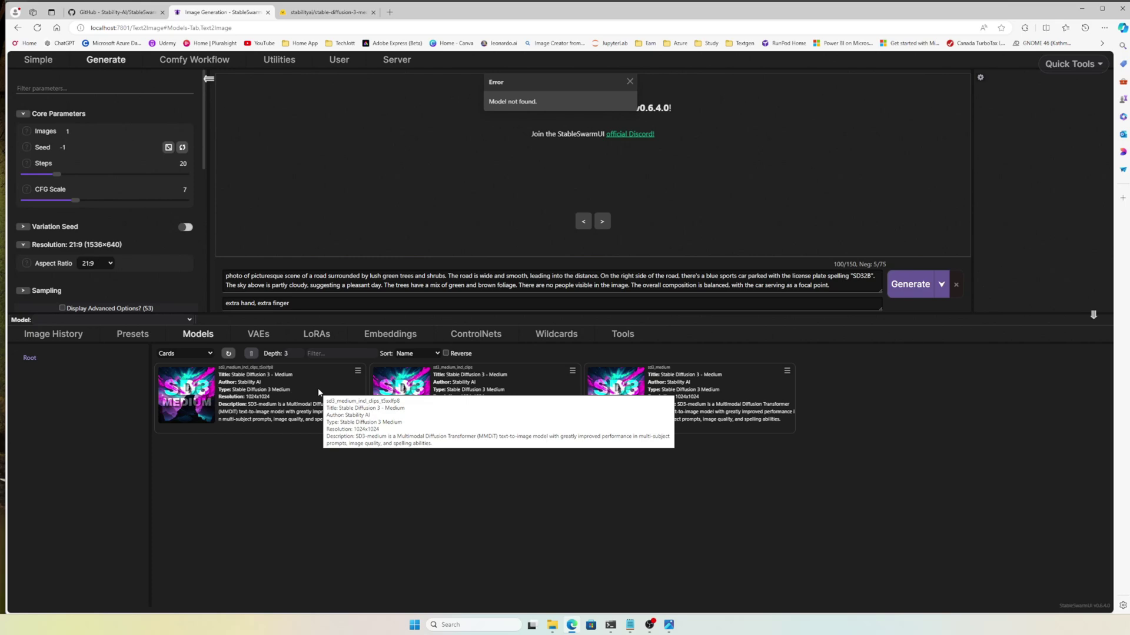
click(357, 371)
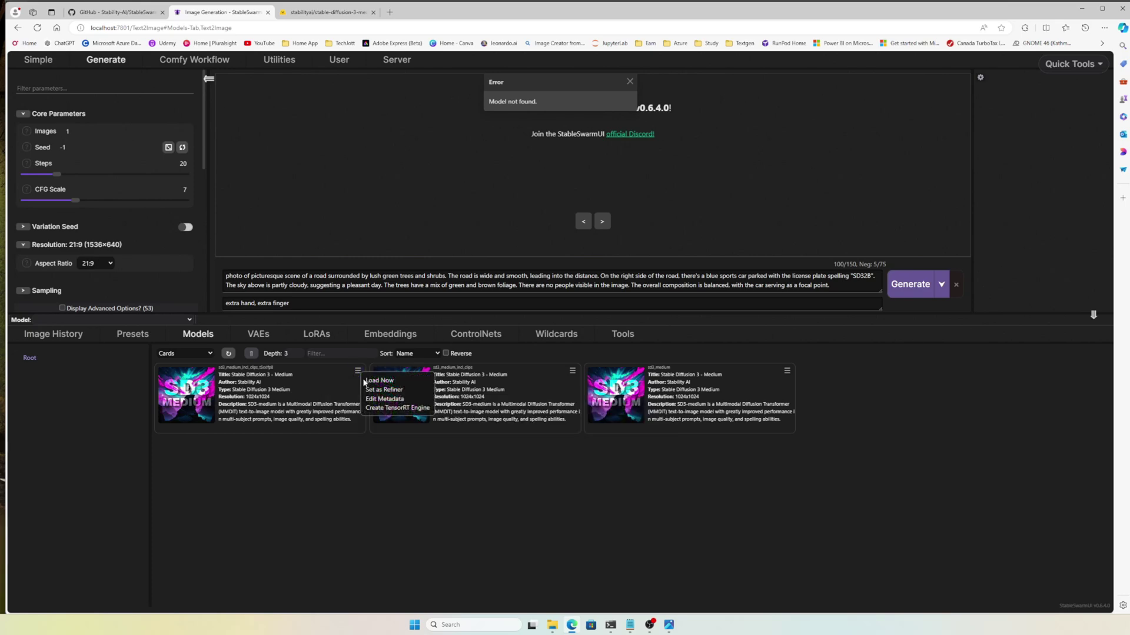
click(378, 381)
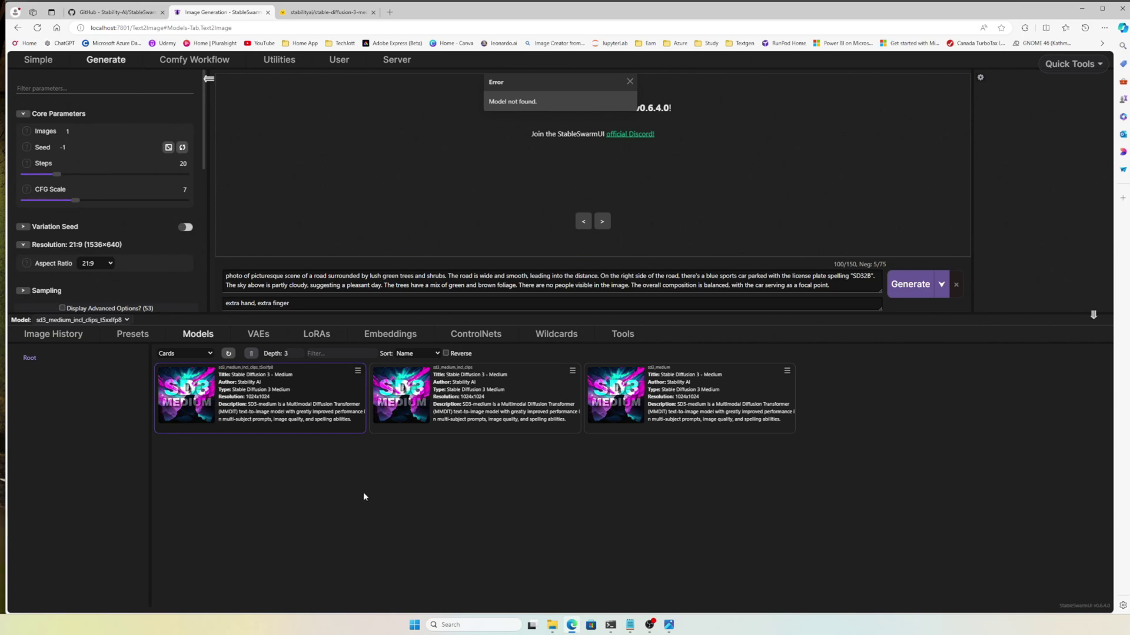
Check the server console for the model loading progress, return to the Image Generation page and dismiss the error notice
click(609, 626)
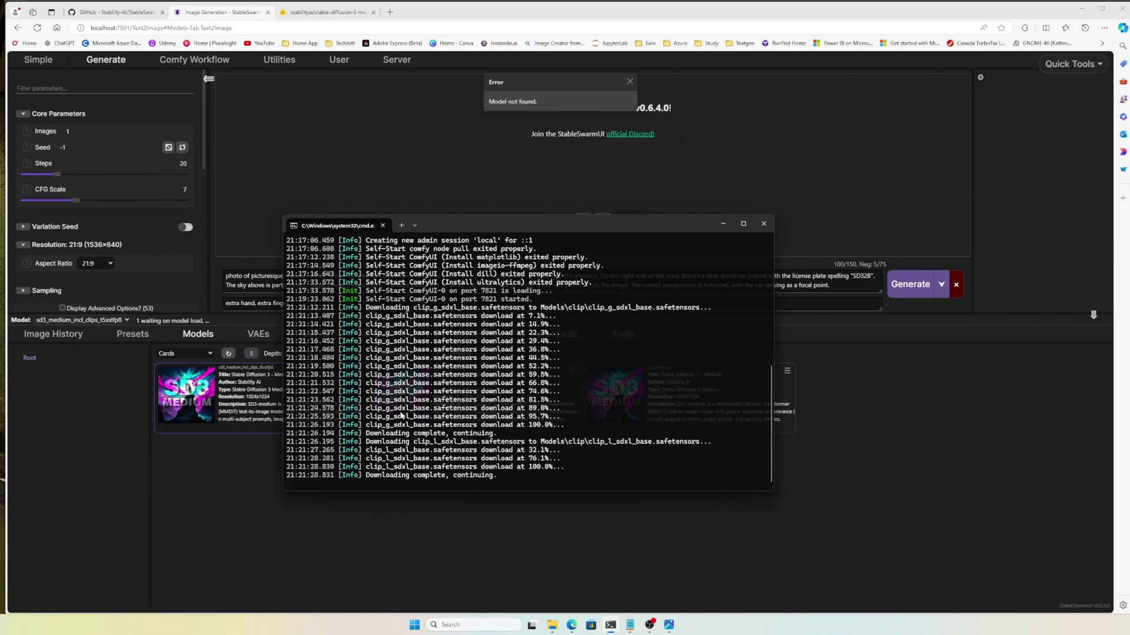
click(234, 491)
triple_click(453, 171)
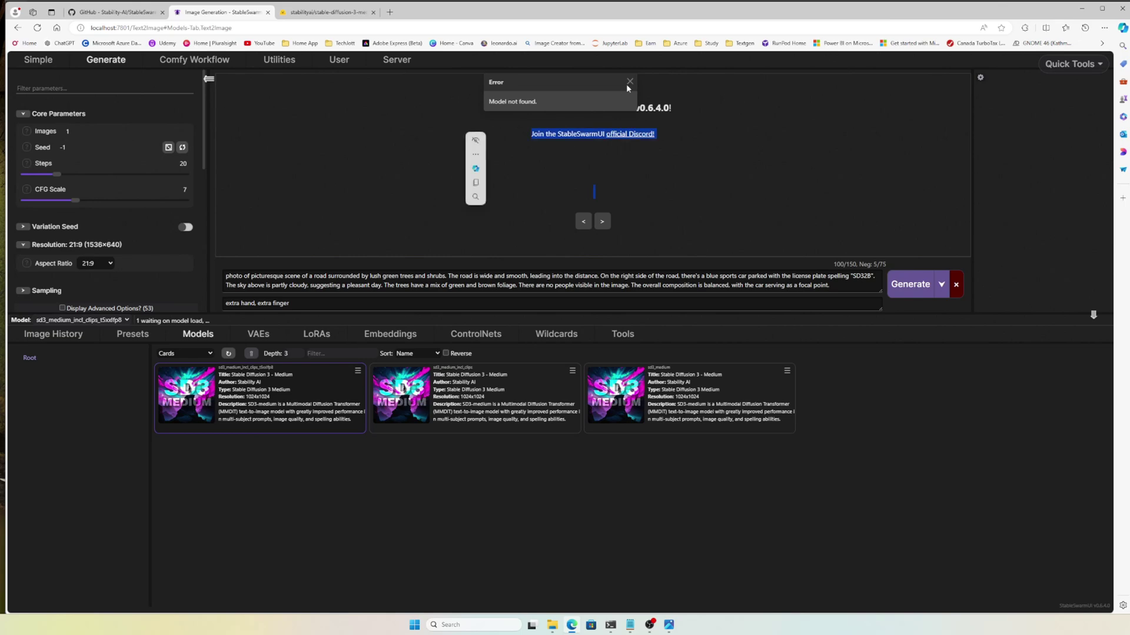
click(629, 81)
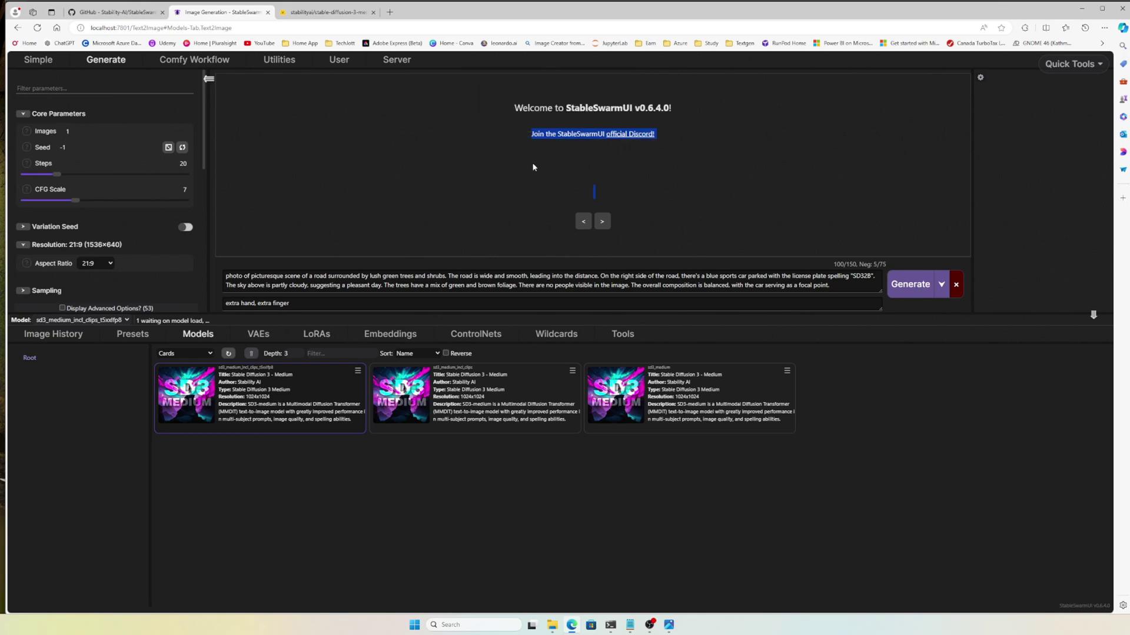
click(509, 217)
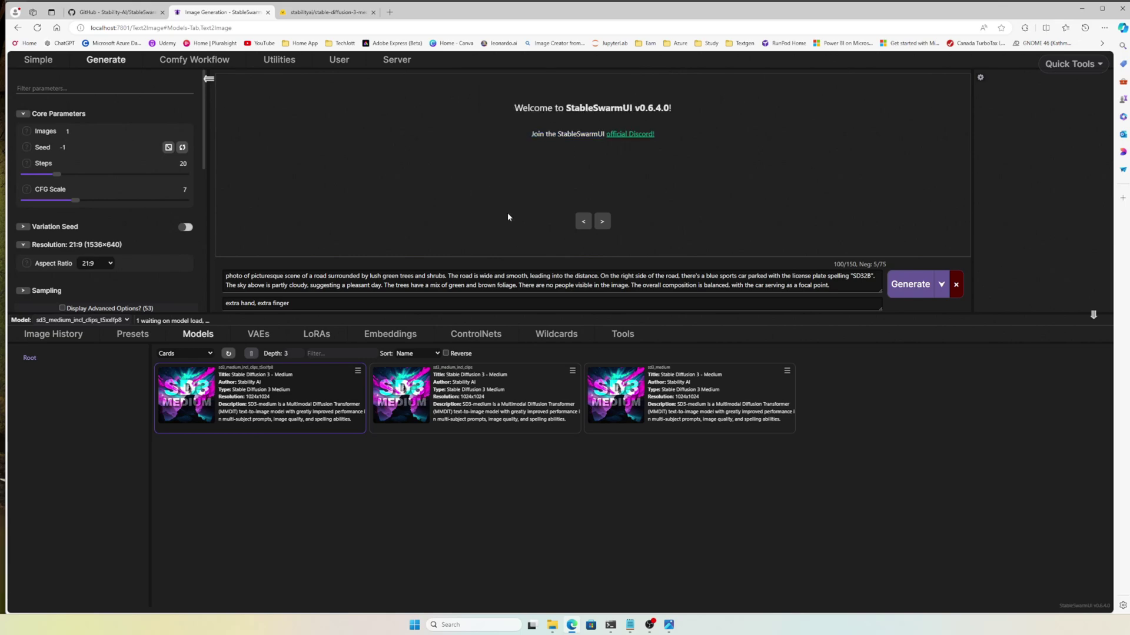
Generate an image from the existing blue sports car prompt and bring up the server console to follow the request
click(911, 291)
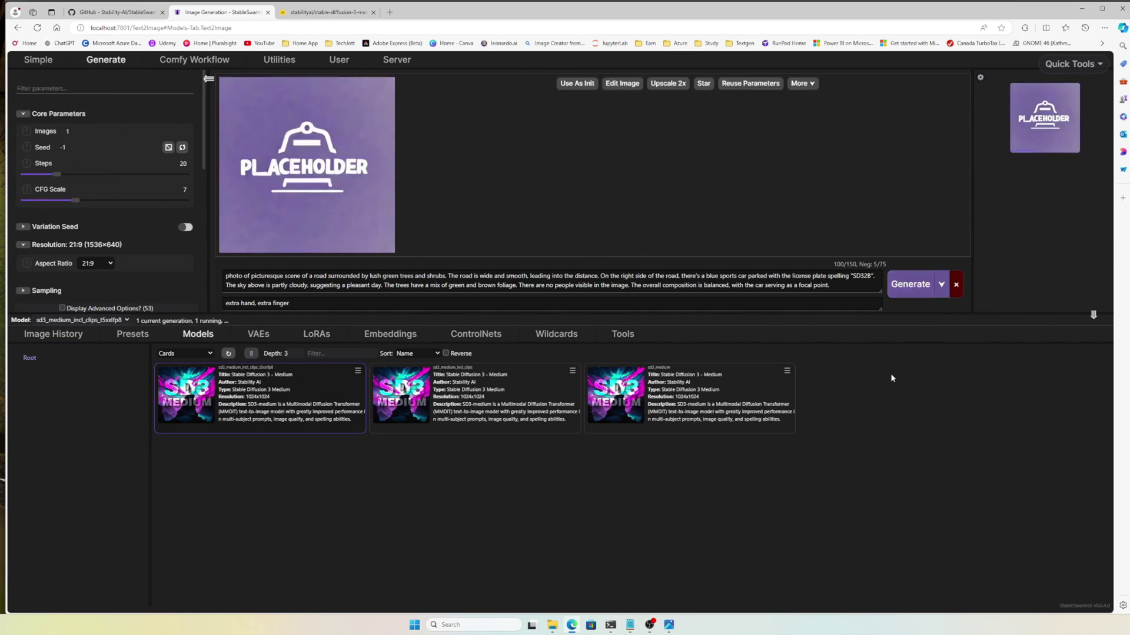
click(610, 624)
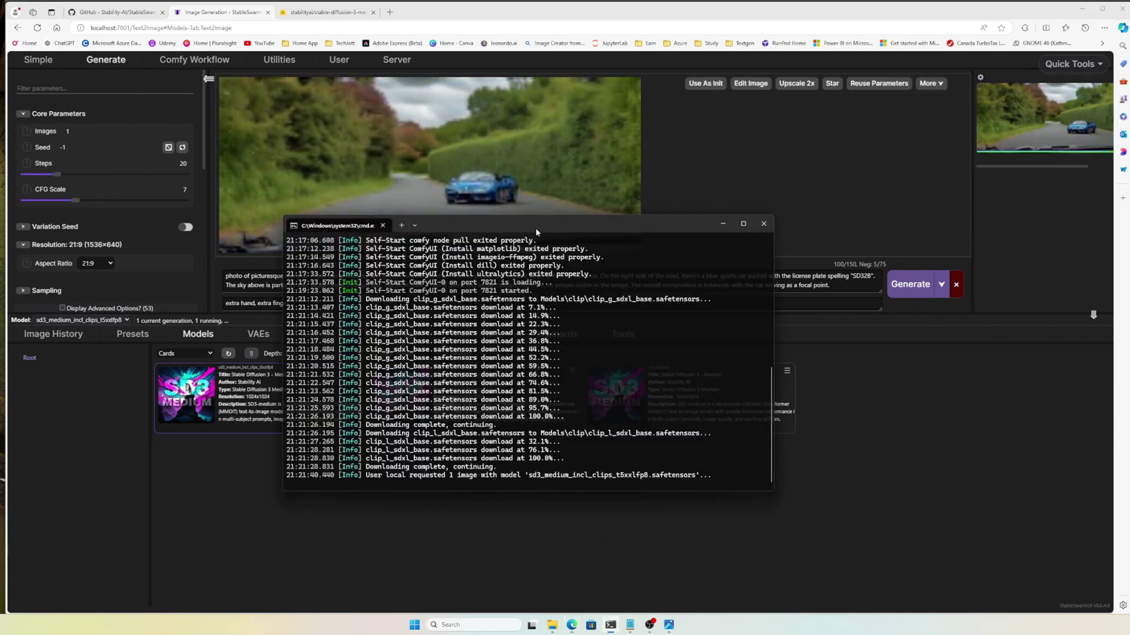
Move the server console off the preview and enlarge the image area to review the generated car image and the generation parameters
drag(535, 227, 518, 328)
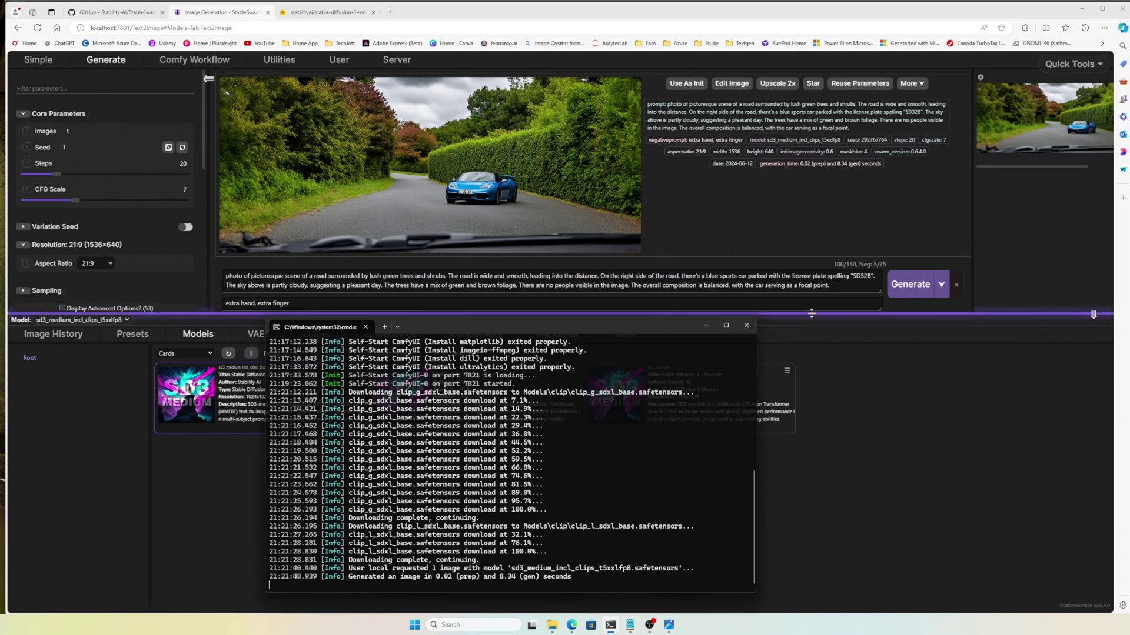
drag(812, 313, 779, 531)
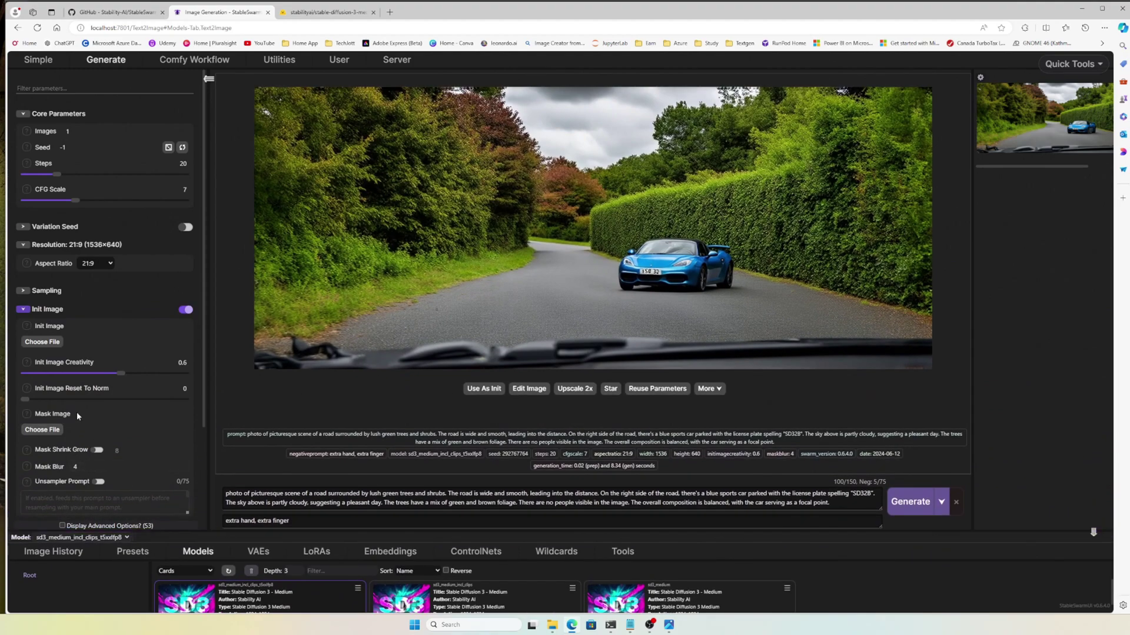
scroll(83, 455, down, 2)
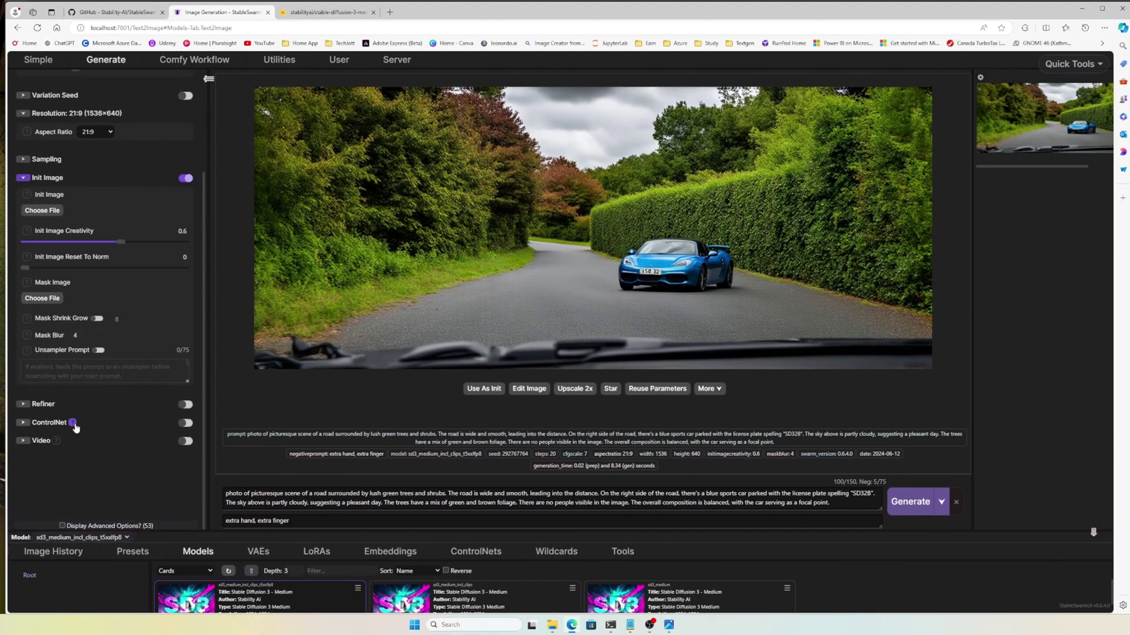
scroll(73, 428, up, 2)
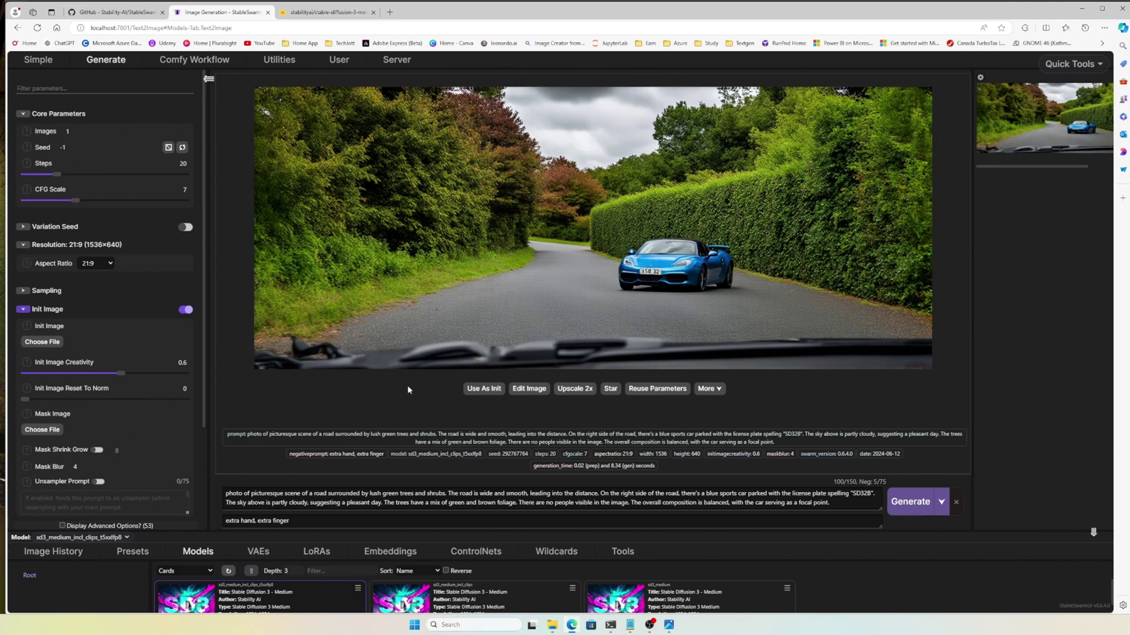
Open the Comfy Workflow view and examine the SD3 node graph from the model loaders and prompts through the sampler to the output
click(198, 64)
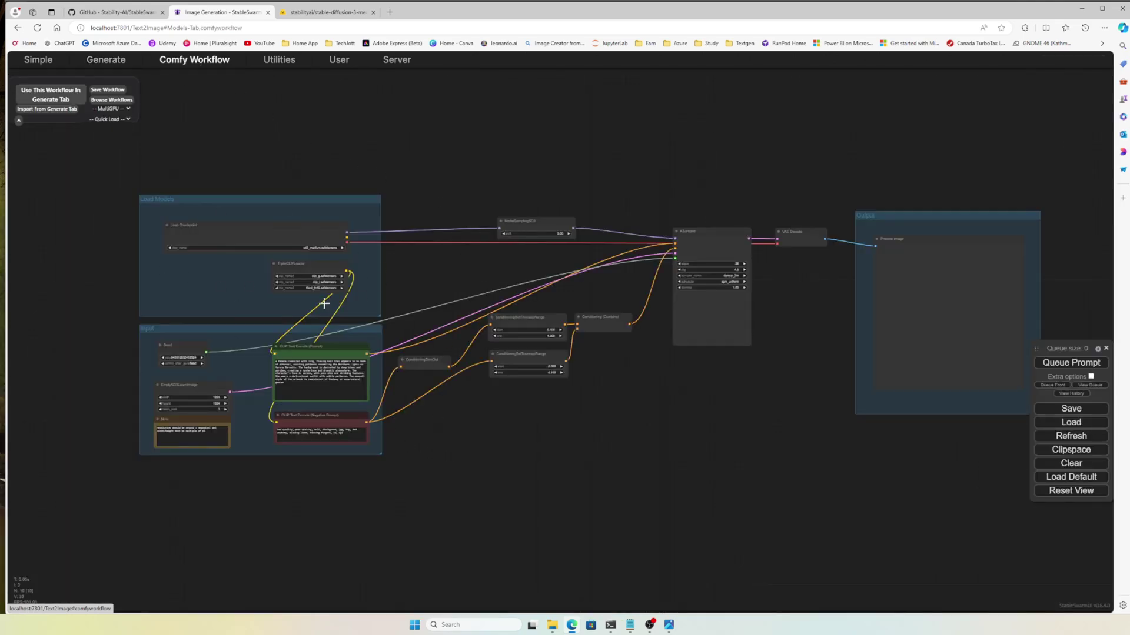
scroll(440, 422, up, 4)
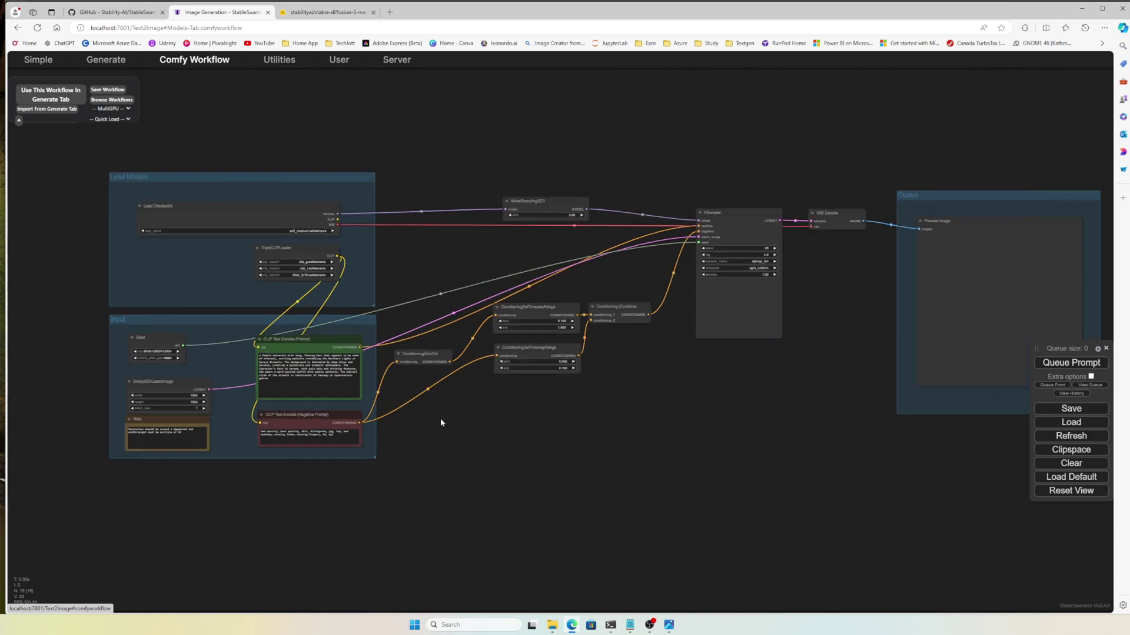
drag(440, 423, 574, 430)
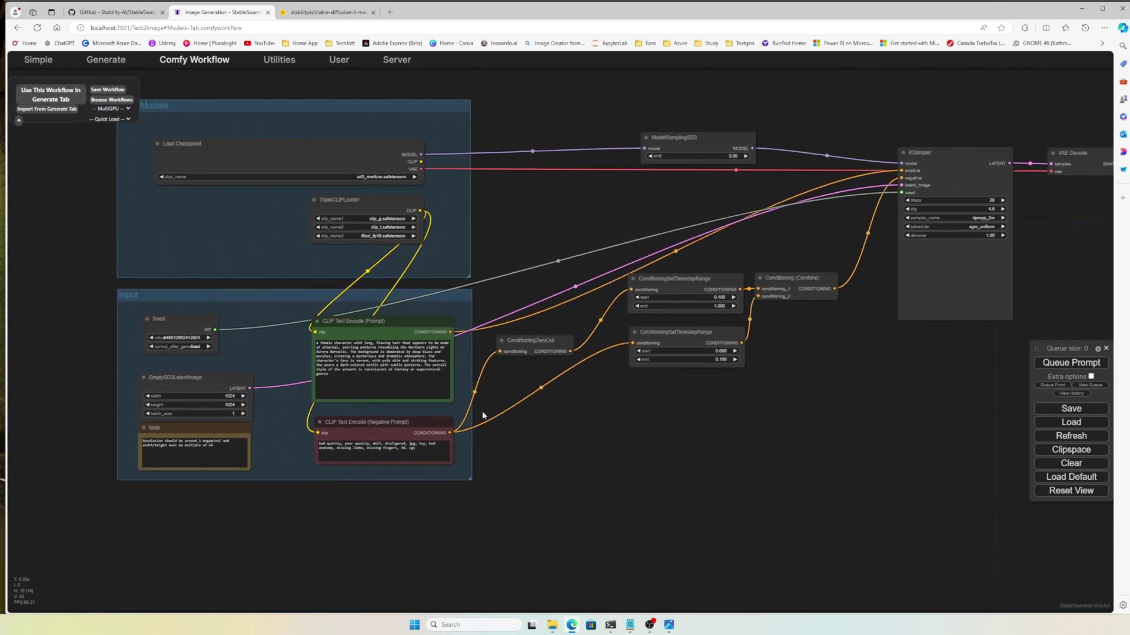
scroll(694, 452, down, 1)
drag(794, 448, 621, 482)
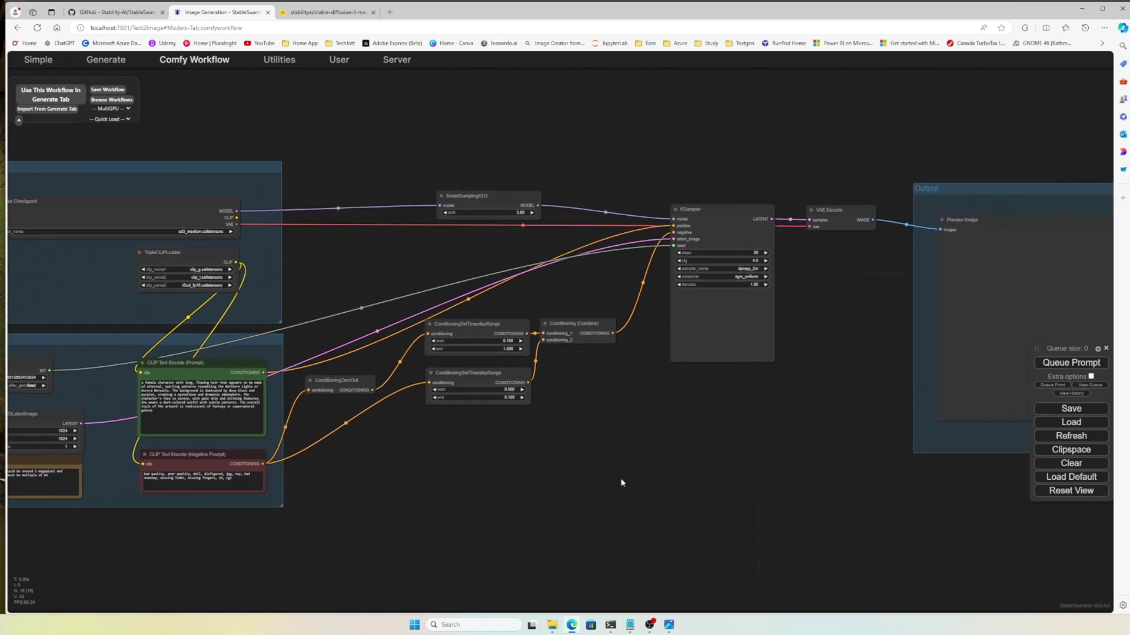
scroll(602, 438, down, 4)
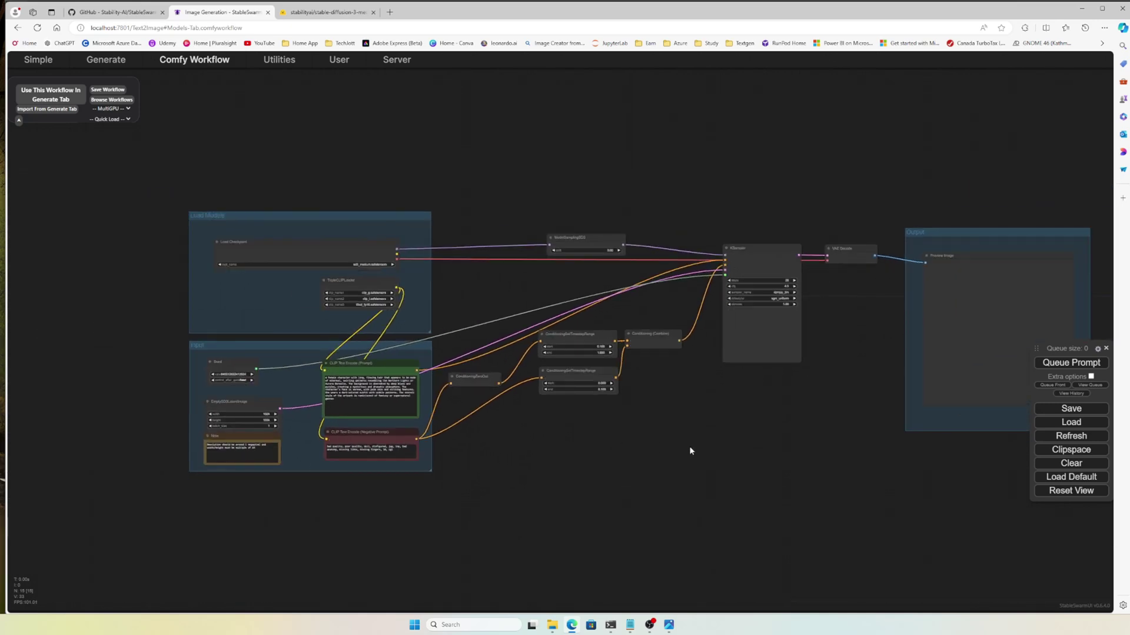
scroll(500, 451, up, 6)
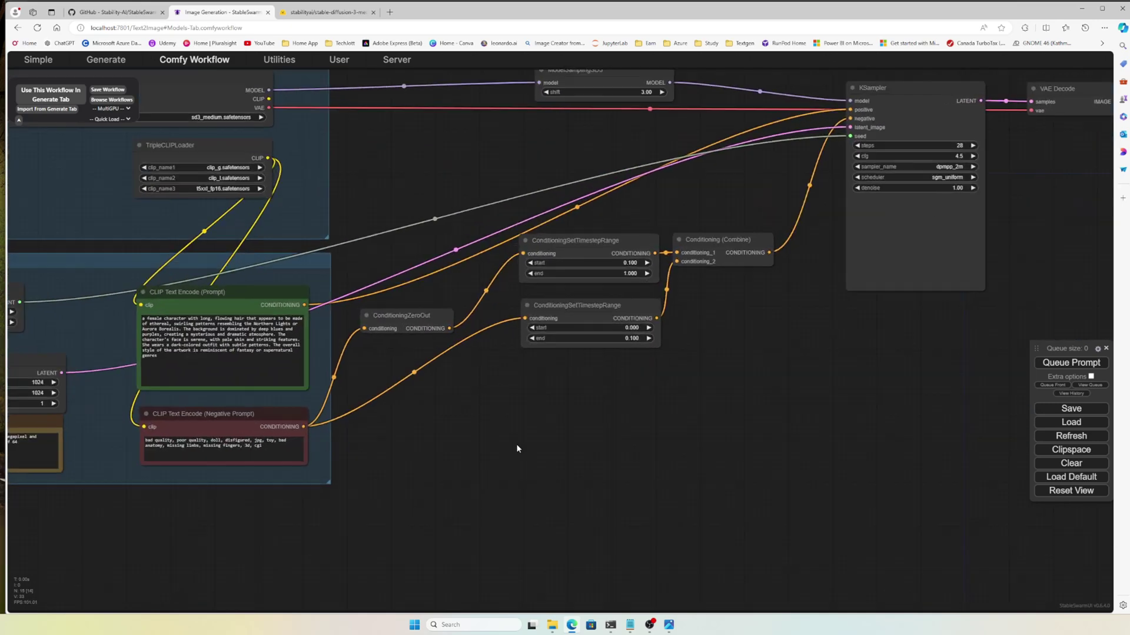
drag(452, 425, 603, 445)
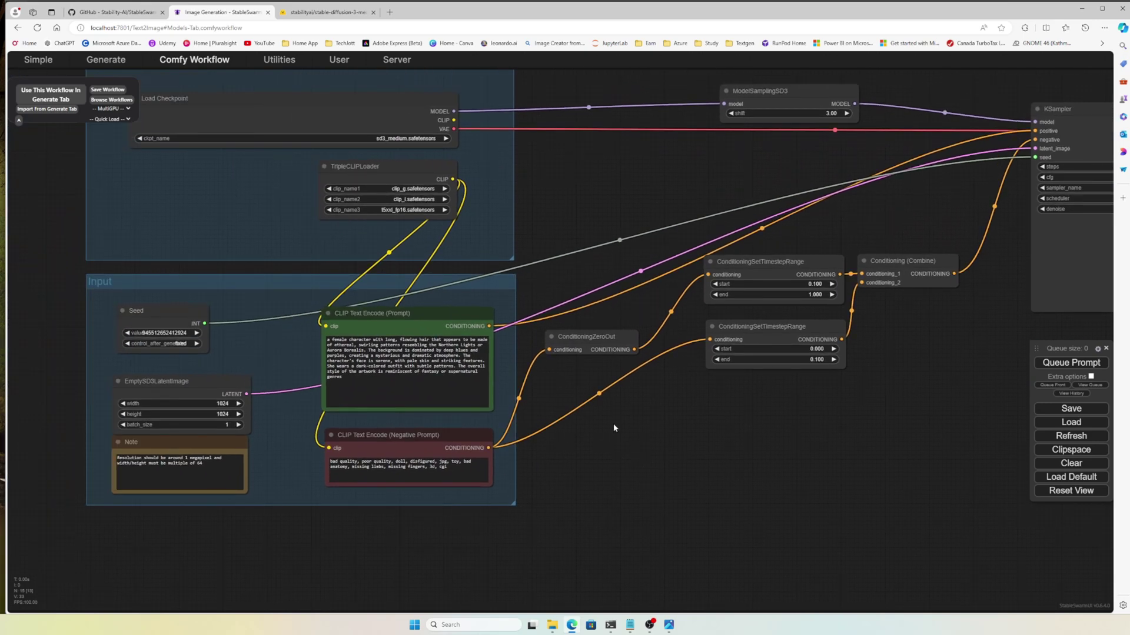
drag(870, 423, 823, 424)
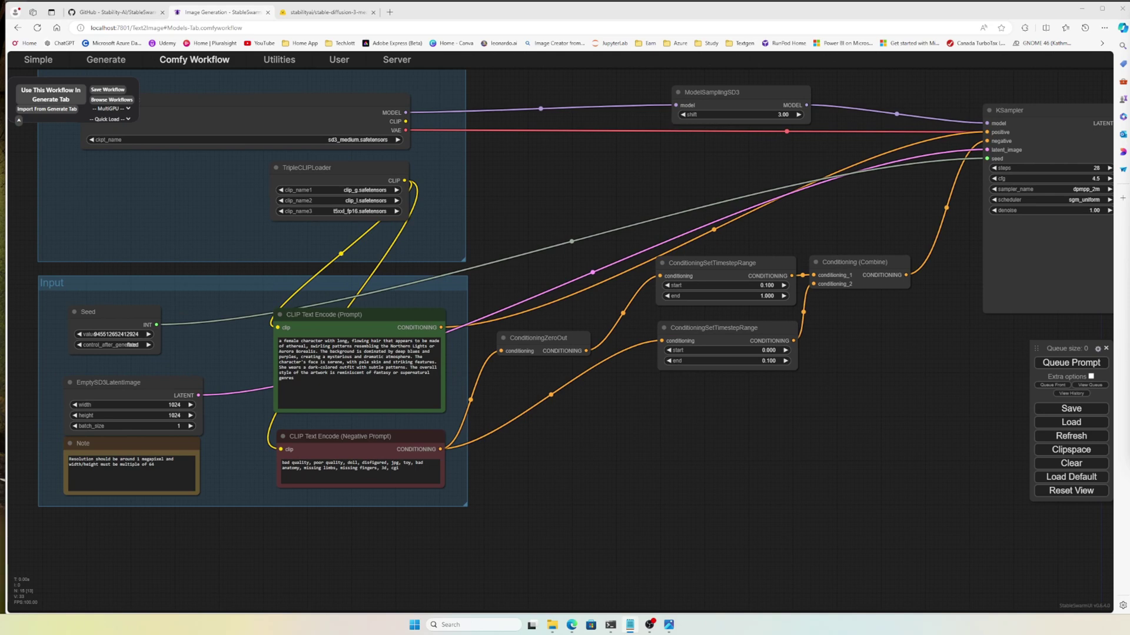
Set the positive prompt to "A vibrant abstract painting capturing the essence of joy, using swirling shapes and a kaleidoscope of colors." and queue it
right_click(1066, 272)
key(Escape)
drag(300, 384, 268, 342)
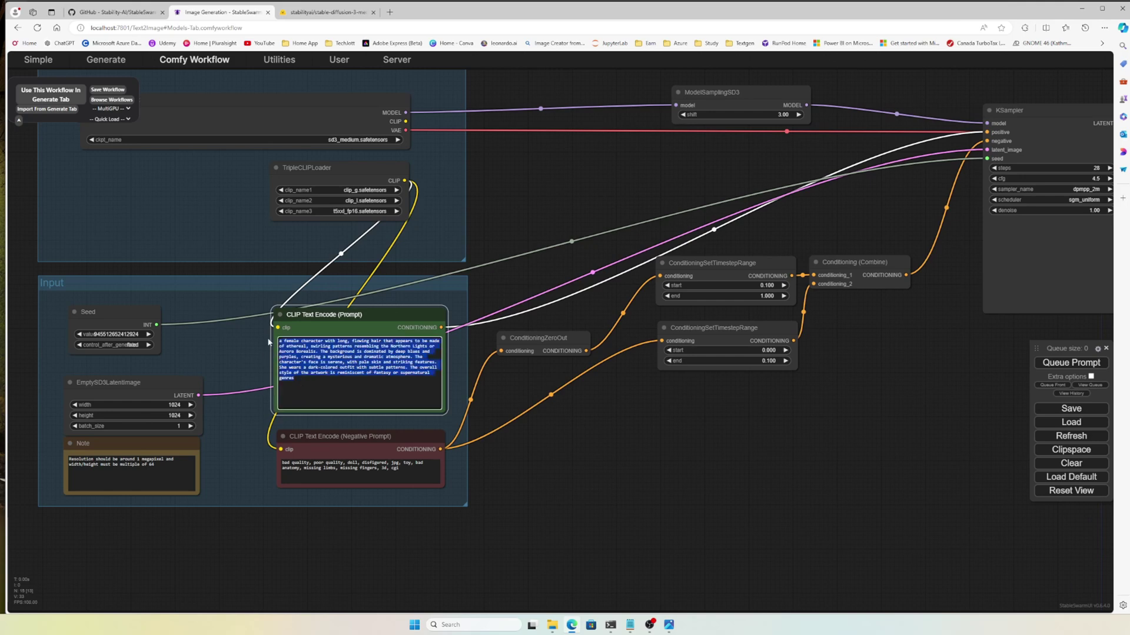
text(a vibrant abstract painting capturing the essence of joy, using swirling shapes and a kaleidoscope of colors.)
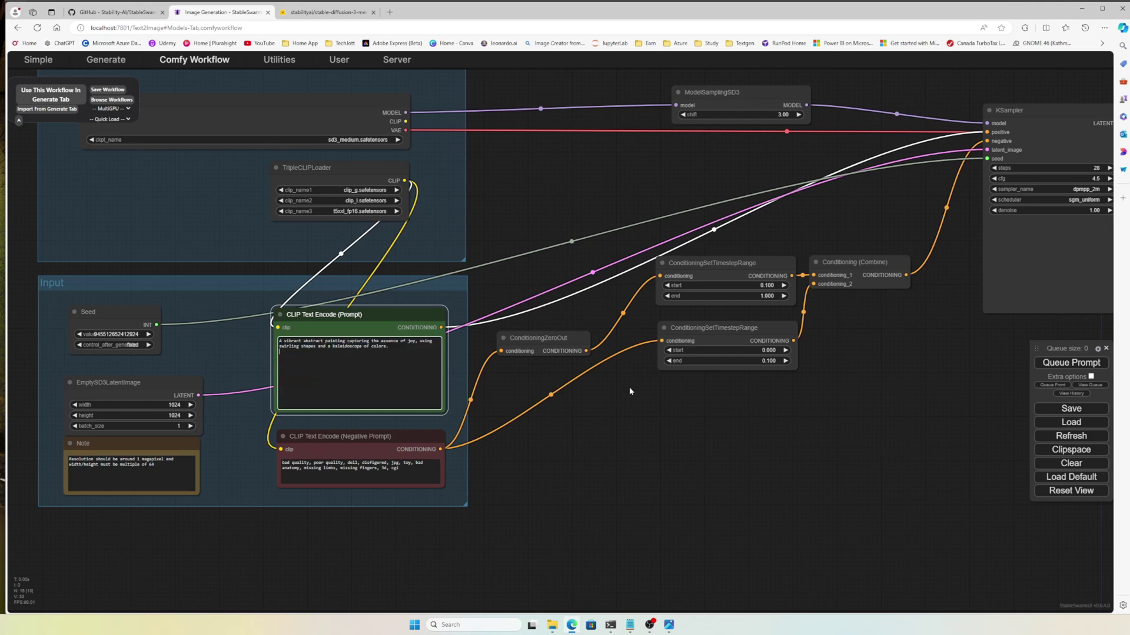
click(1070, 363)
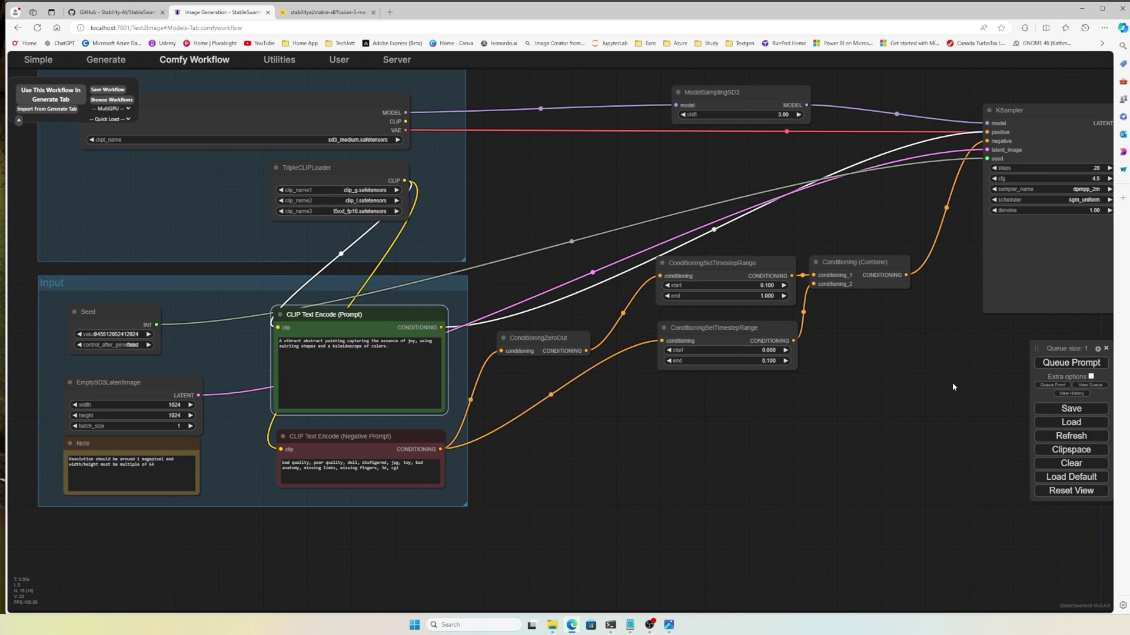
Inspect the generated abstract painting in the Preview Image node and return to the loader and input nodes
drag(952, 382, 699, 448)
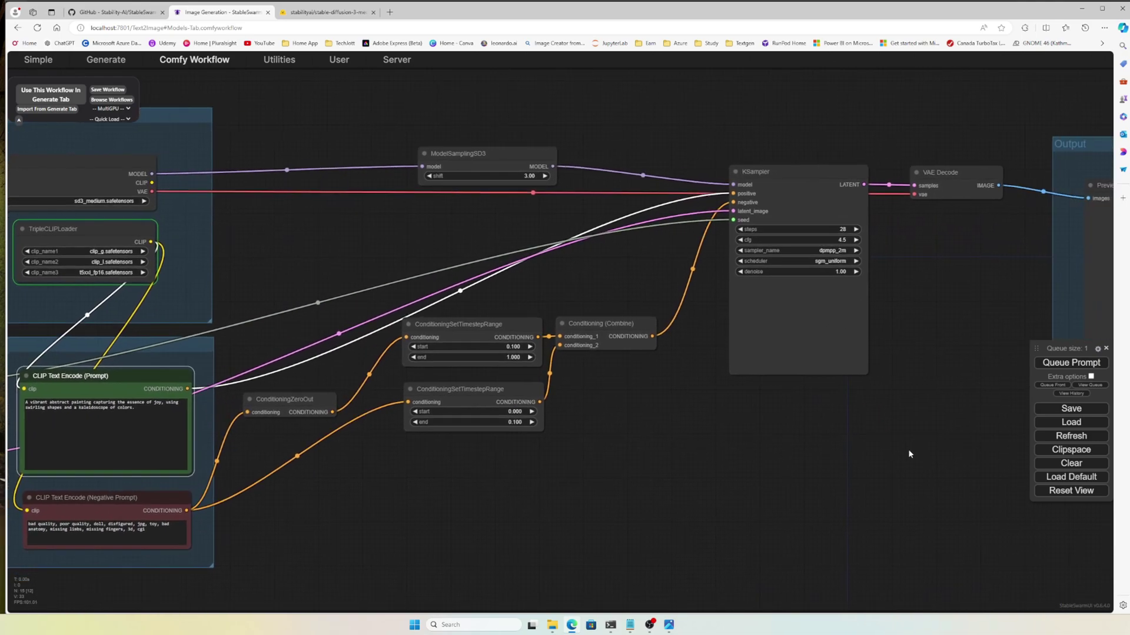
drag(909, 449, 333, 451)
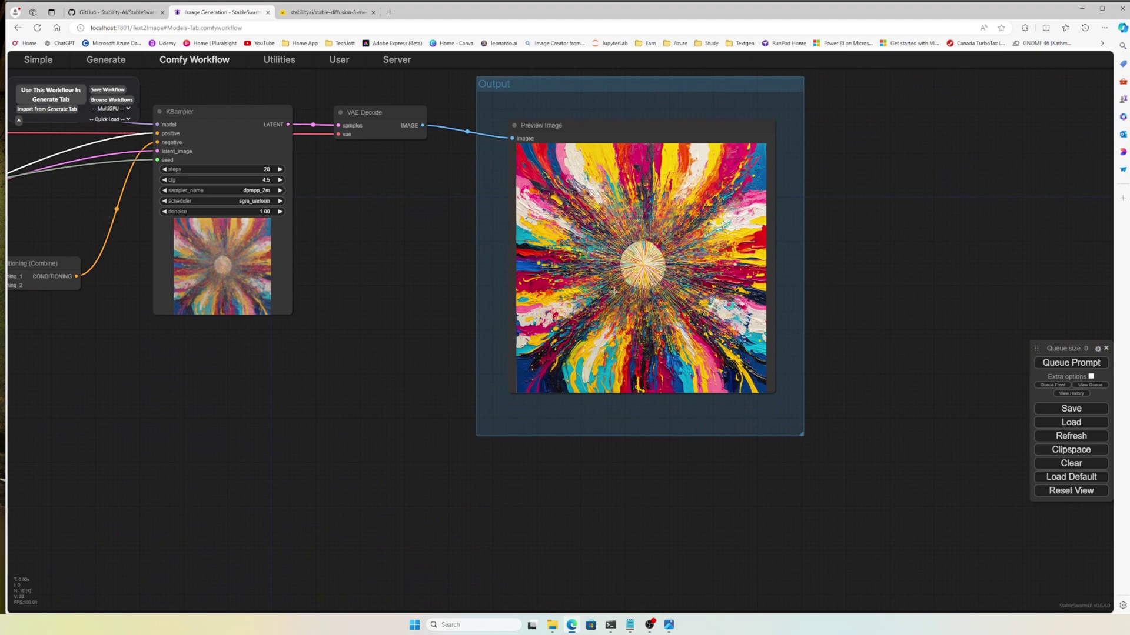
drag(377, 287, 771, 325)
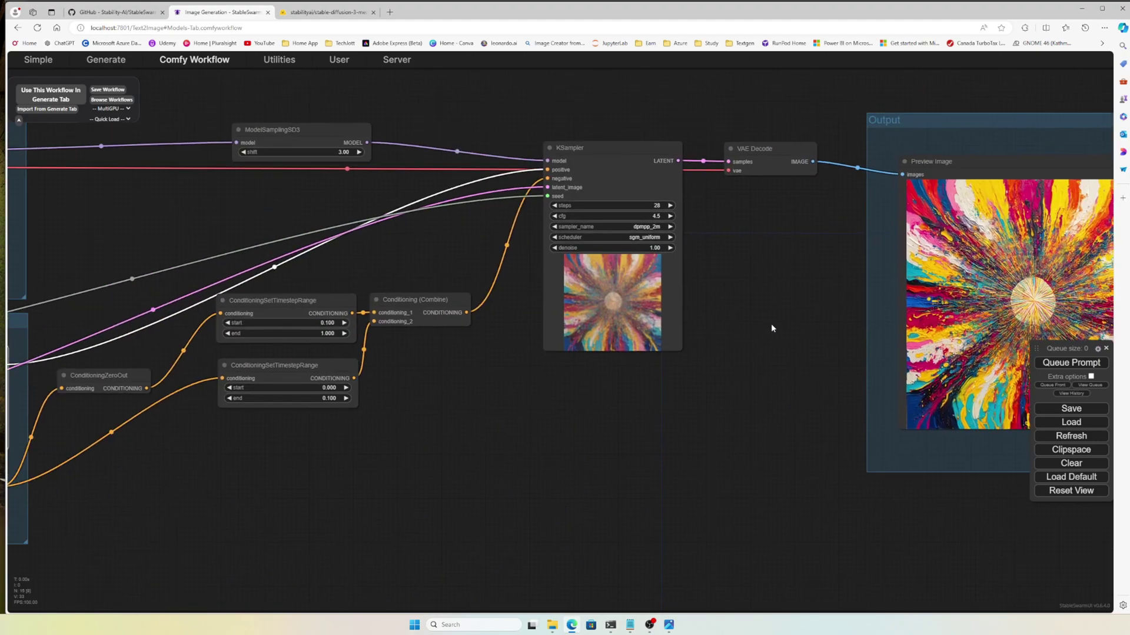
drag(449, 365, 660, 379)
mouse_move(475, 405)
mouse_down()
mouse_move(762, 430)
mouse_move(724, 464)
mouse_up()
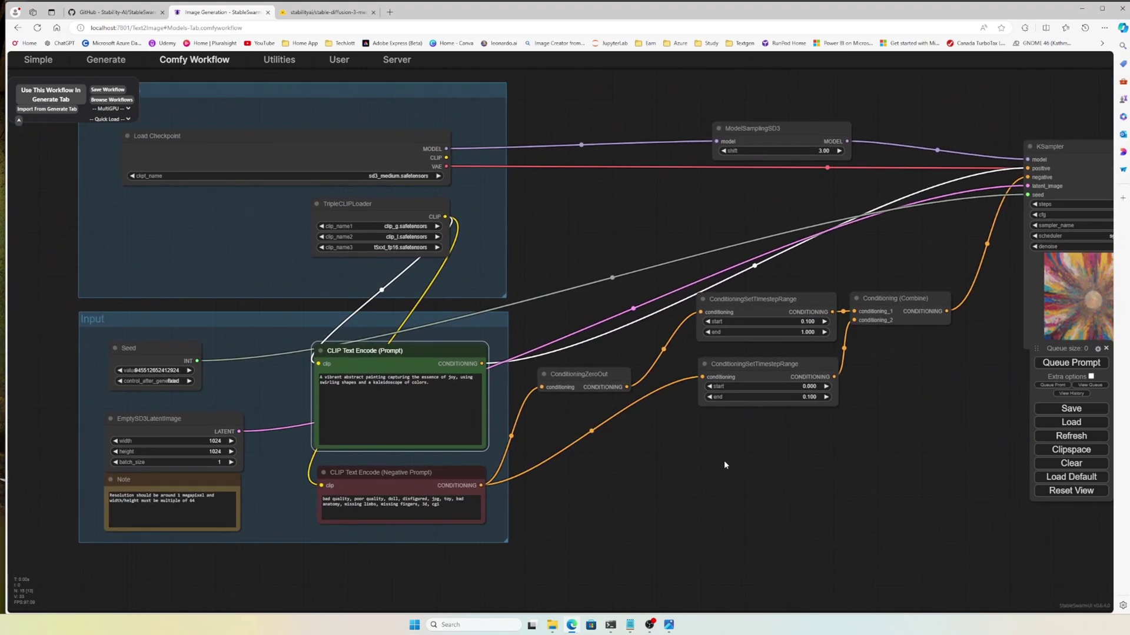
Look into the comfy_example_workflows folder of the stable-diffusion-3-medium repository on Hugging Face and return to the main file list
click(318, 13)
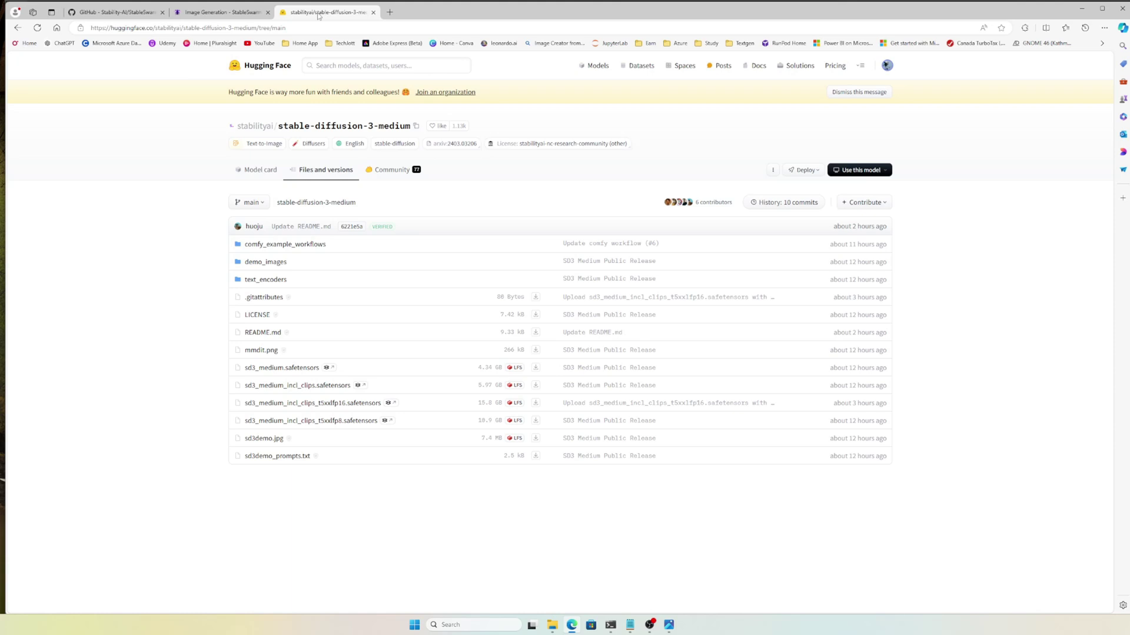
click(302, 246)
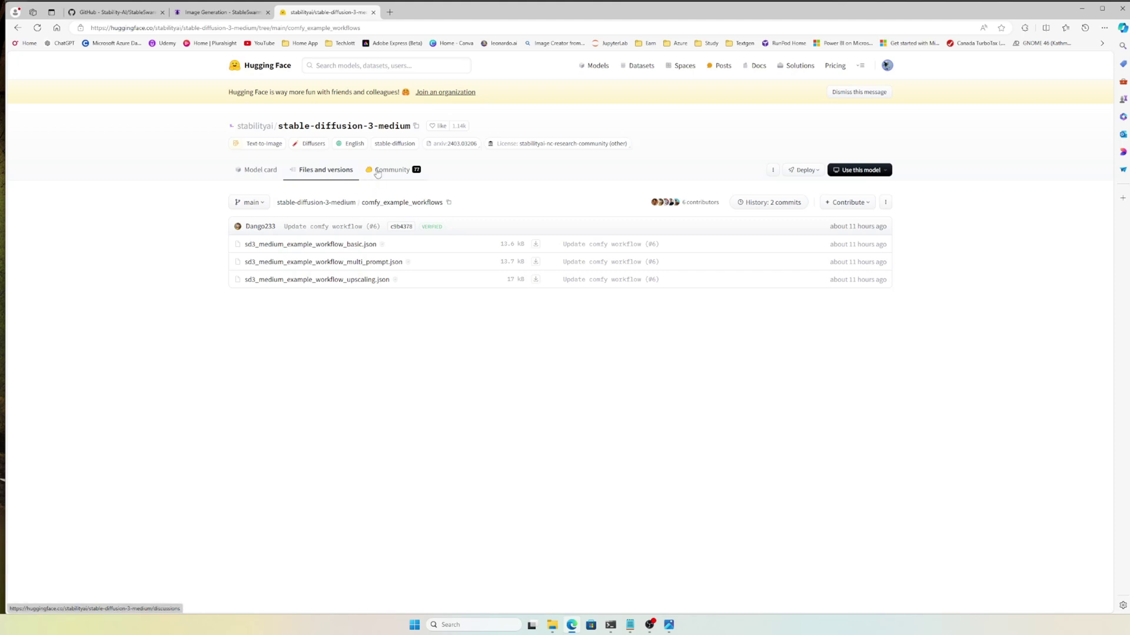
click(256, 127)
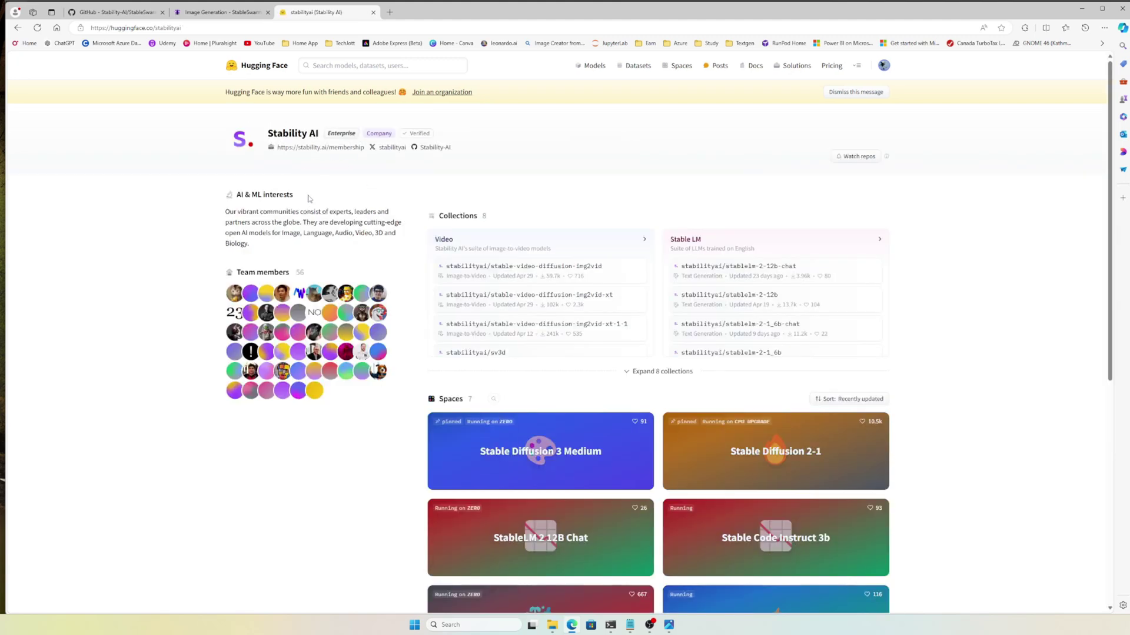
click(17, 28)
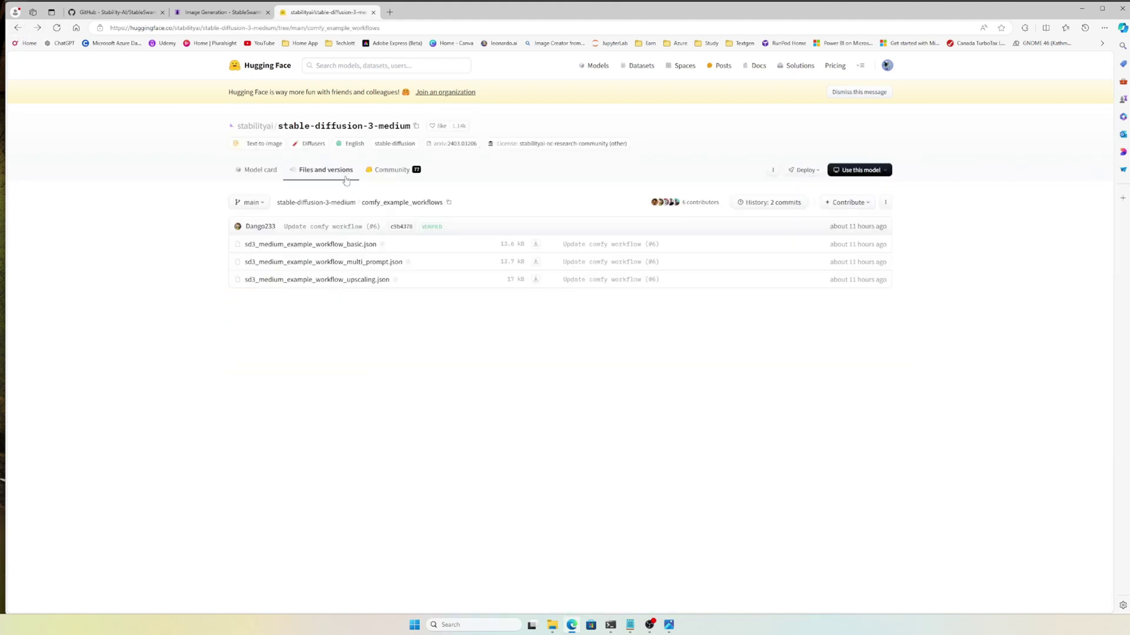
click(325, 172)
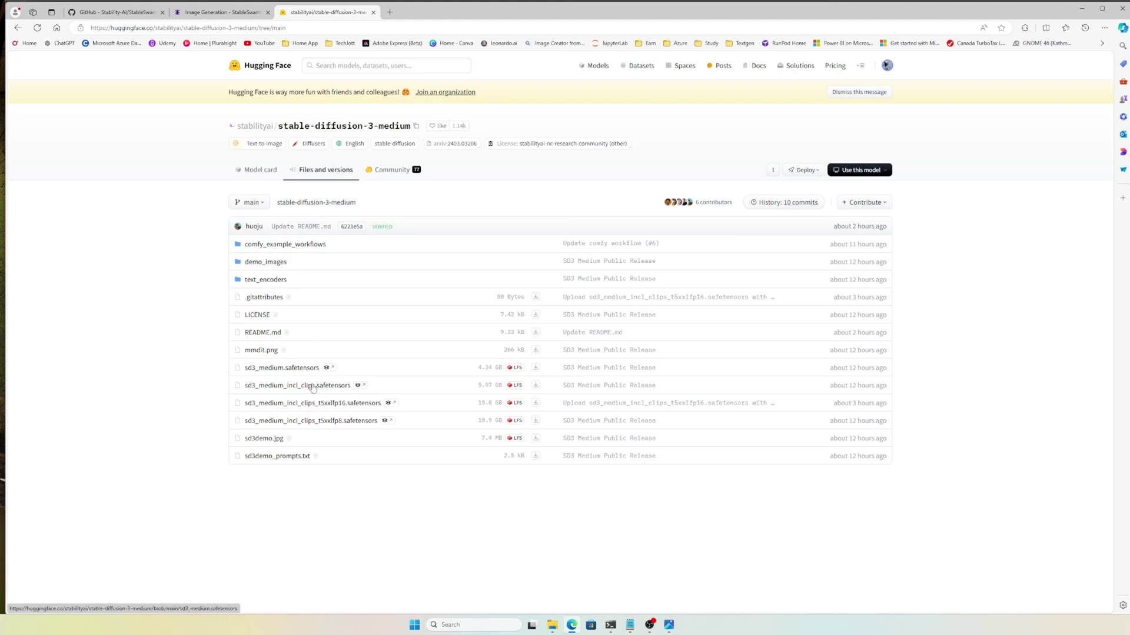
Open sd3demo_prompts.txt and copy the full prompt describing a picturesque road with a parked blue sports car
click(262, 458)
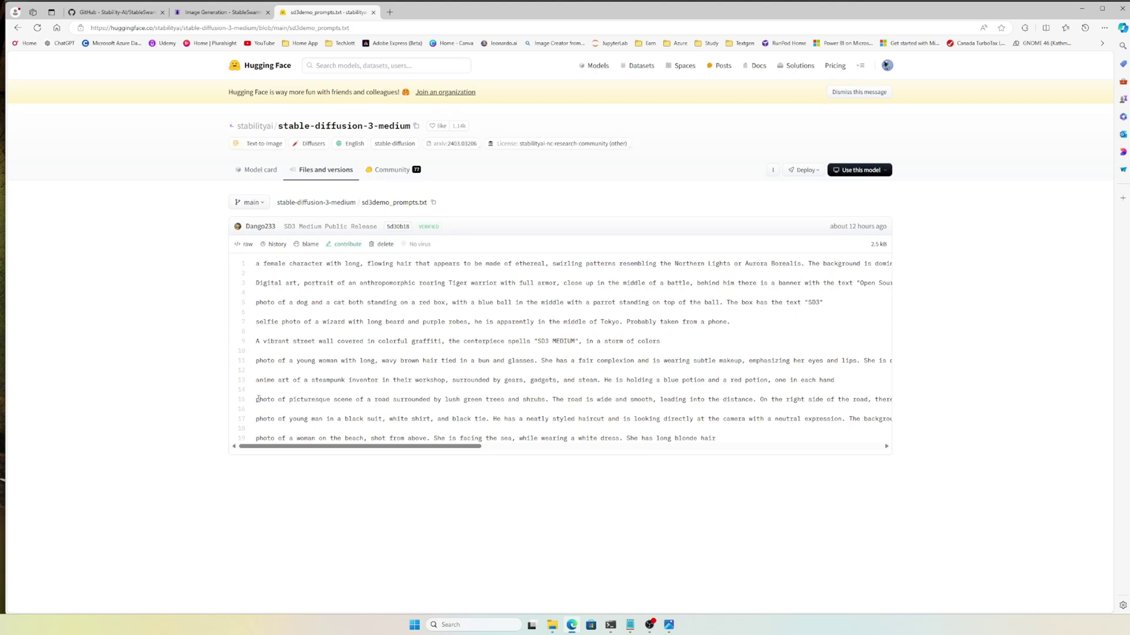
drag(257, 400, 745, 400)
drag(846, 398, 889, 403)
right_click(852, 400)
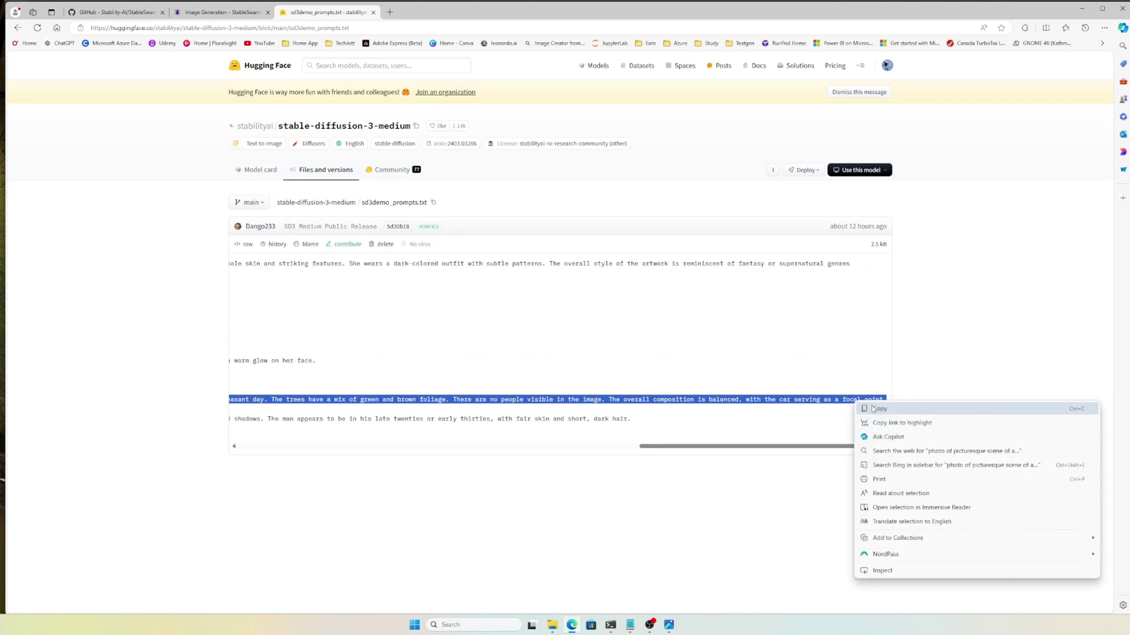
click(874, 409)
Replace the positive prompt in the Comfy workflow with the copied road scene prompt, queue it and view the result in Preview Image
click(230, 11)
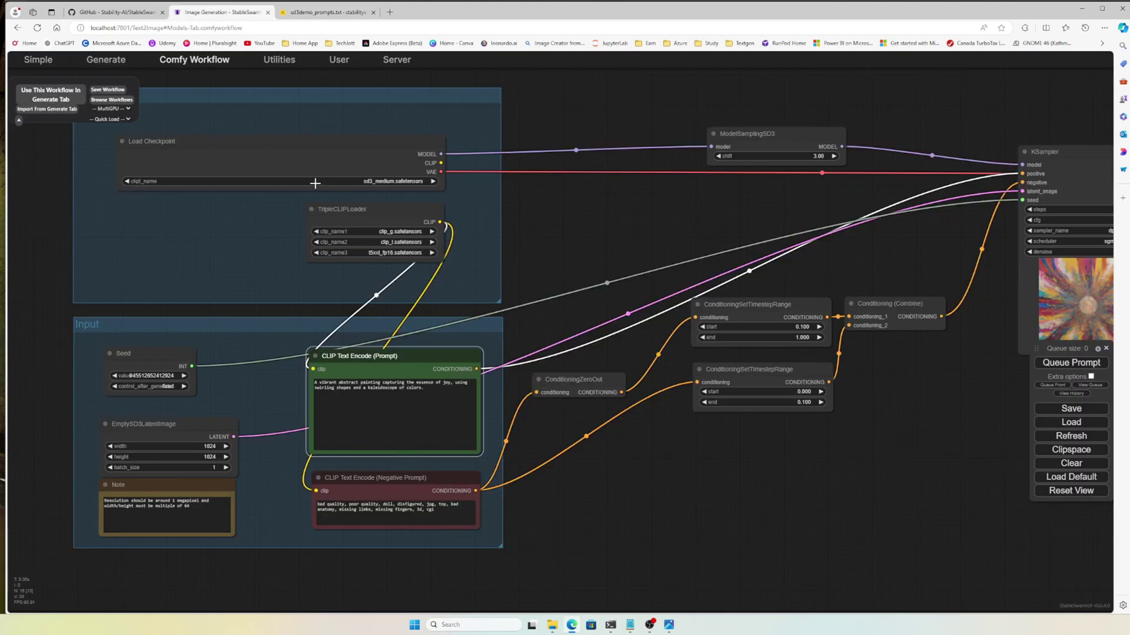
drag(436, 391, 298, 379)
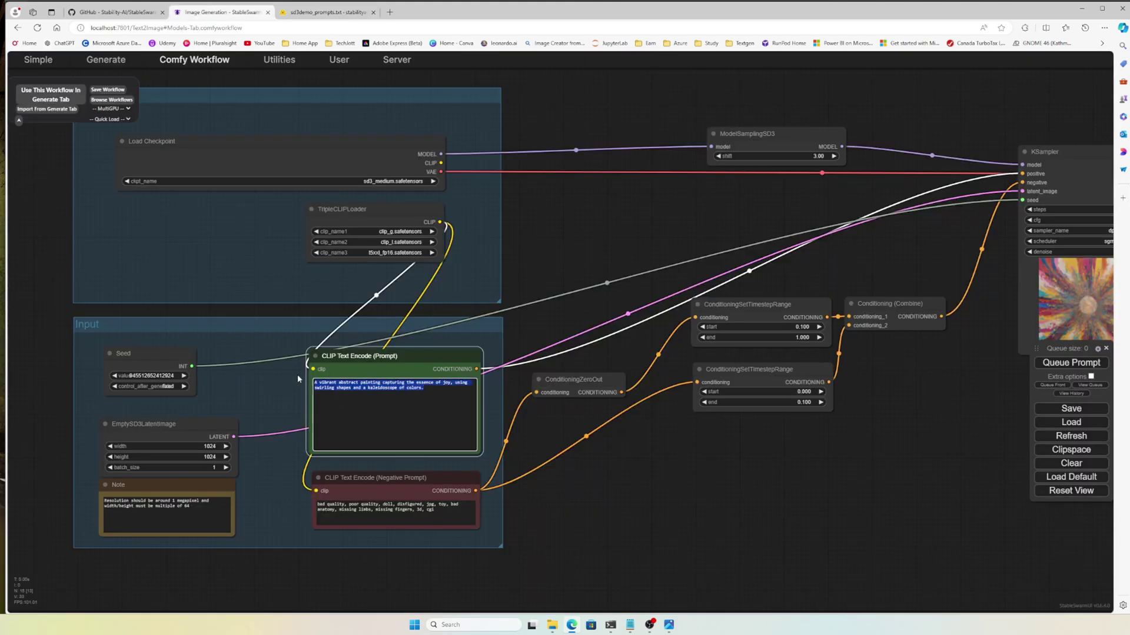
key(ctrl+v)
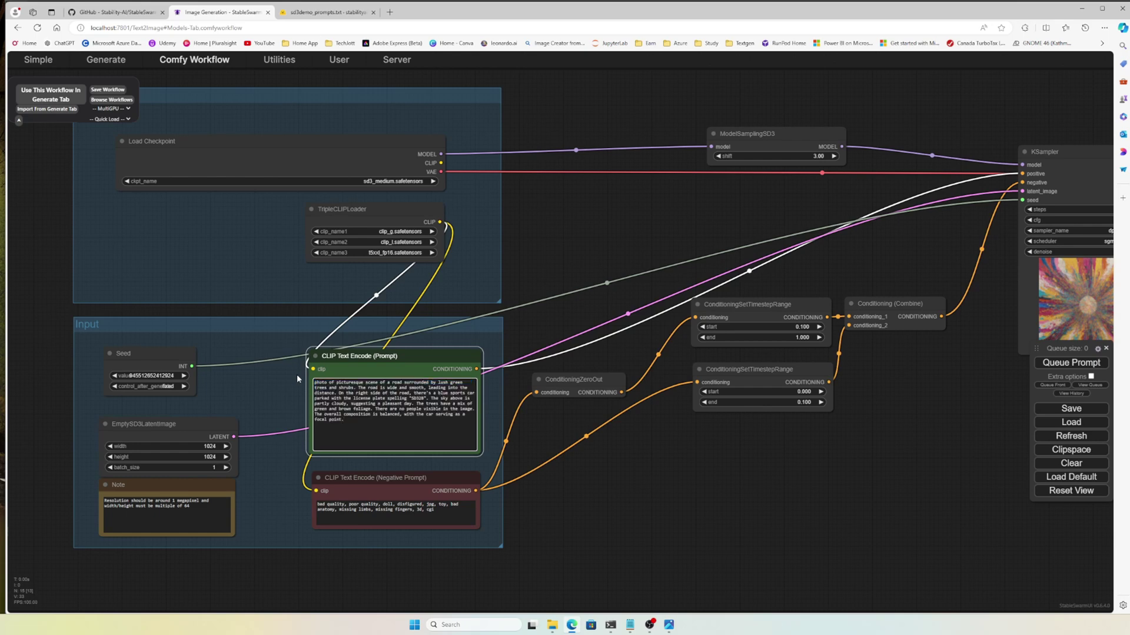
click(1071, 363)
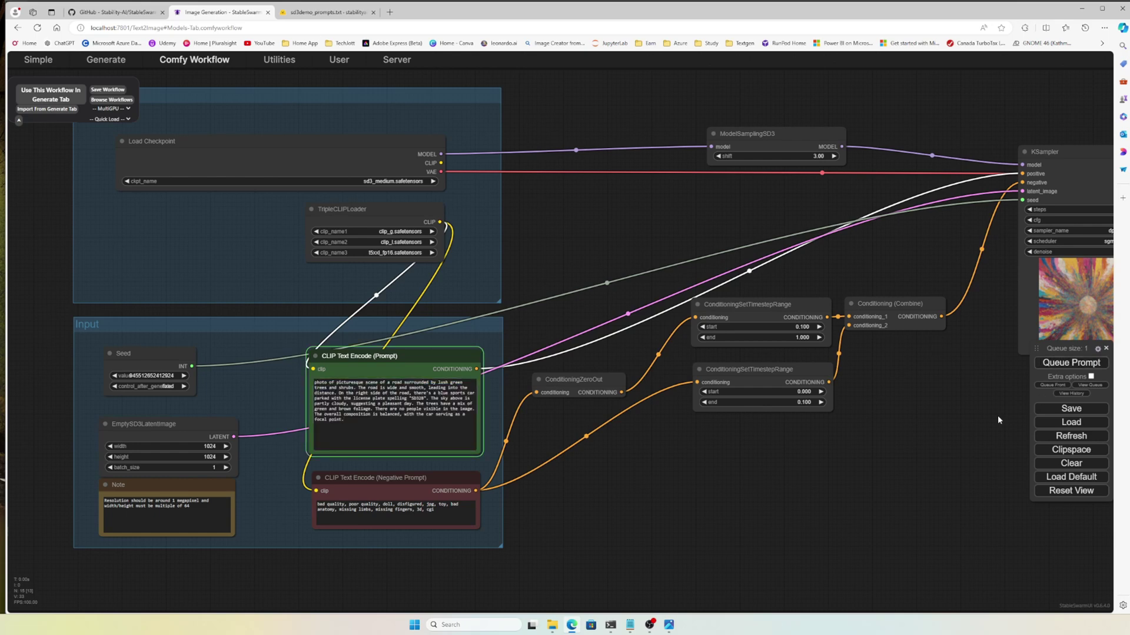
drag(993, 418, 772, 426)
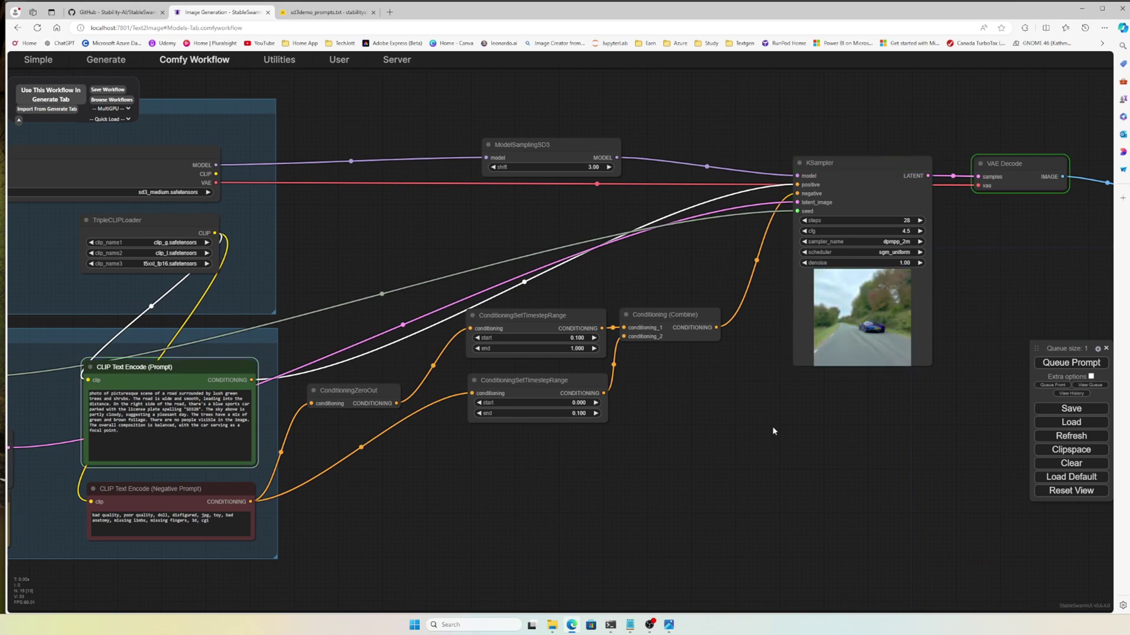
drag(981, 423, 417, 469)
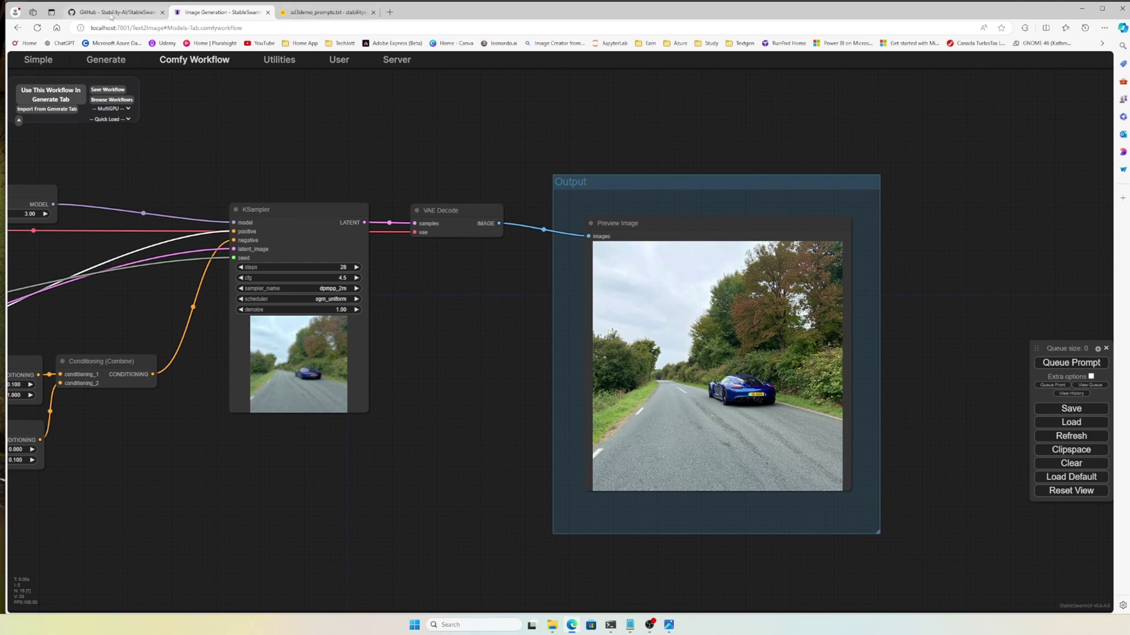
Copy the prompt "A vibrant street wall covered in colorful graffiti, the centerpiece spells "SD3 MEDIUM", in a storm of colors" from sd3demo_prompts.txt
click(84, 13)
click(306, 13)
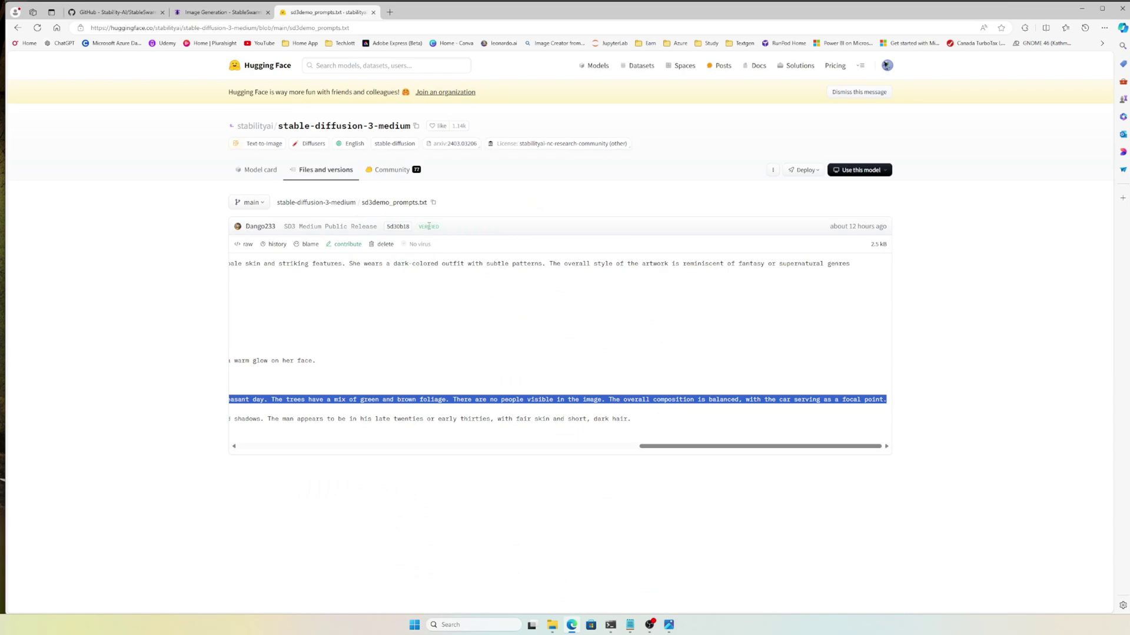
drag(759, 446, 200, 460)
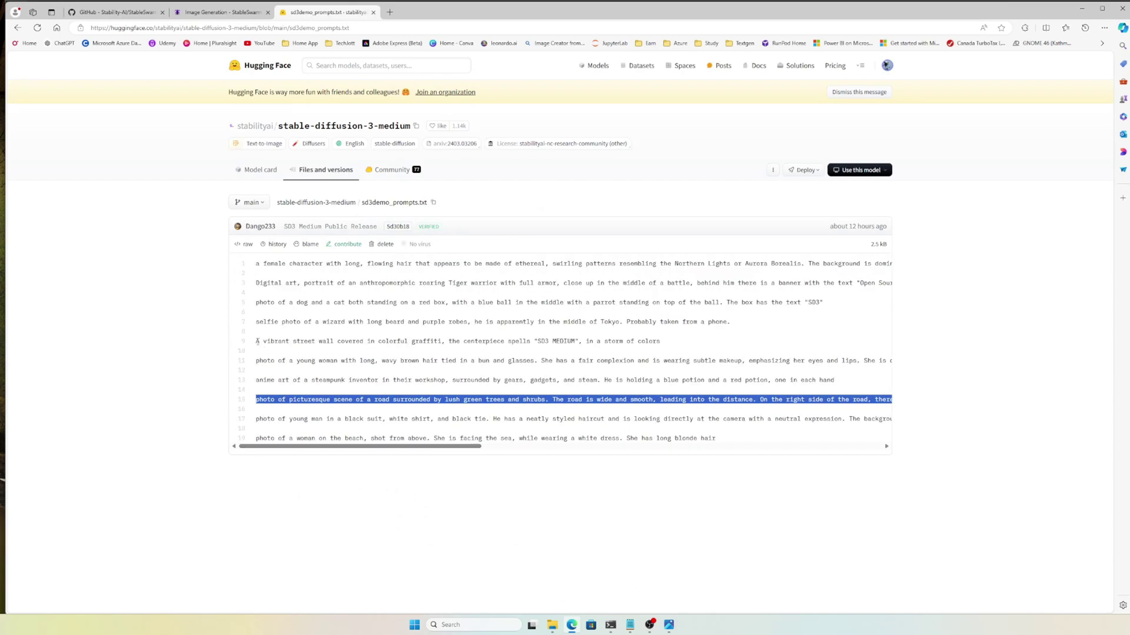
mouse_move(257, 341)
mouse_down()
mouse_move(674, 346)
mouse_move(257, 342)
mouse_up()
click(646, 339)
right_click(646, 339)
key(Escape)
right_click(257, 342)
click(277, 348)
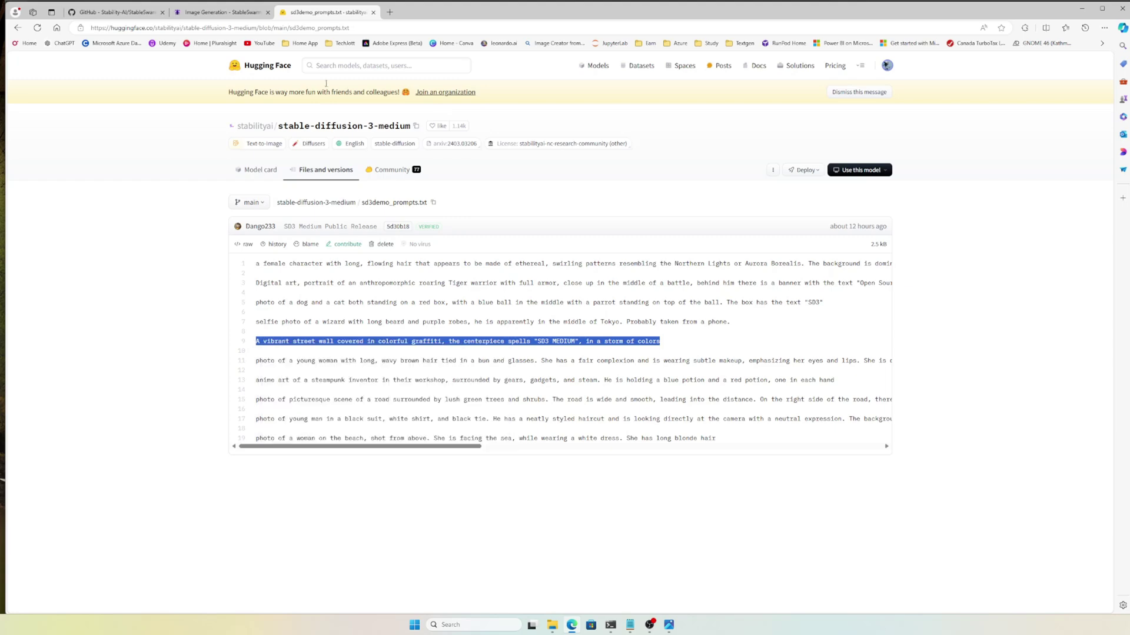
Replace the positive CLIP Text Encode prompt in the Comfy workflow with the copied "SD3 MEDIUM" graffiti wall prompt
click(238, 17)
drag(401, 302, 538, 455)
click(250, 393)
key(ctrl+a)
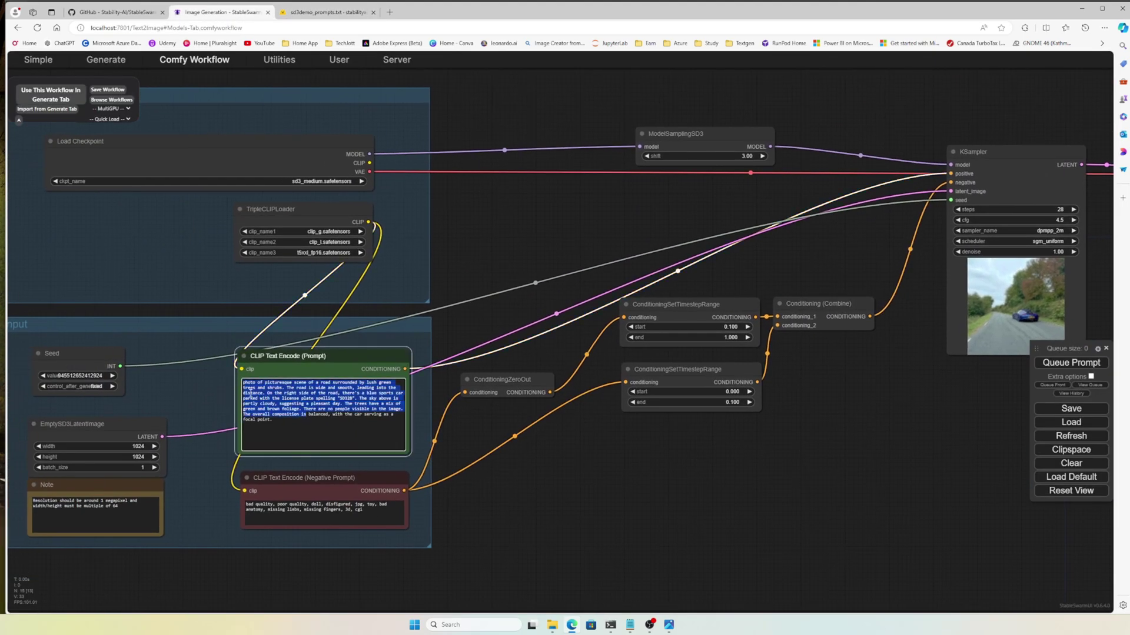
key(ctrl+v)
key(BackSpace)
key(BackSpace)
key(BackSpace)
key(BackSpace)
key(BackSpace)
key(BackSpace)
key(BackSpace)
key(BackSpace)
key(BackSpace)
key(BackSpace)
key(BackSpace)
key(BackSpace)
key(BackSpace)
key(BackSpace)
key(BackSpace)
key(BackSpace)
key(BackSpace)
key(BackSpace)
key(BackSpace)
key(BackSpace)
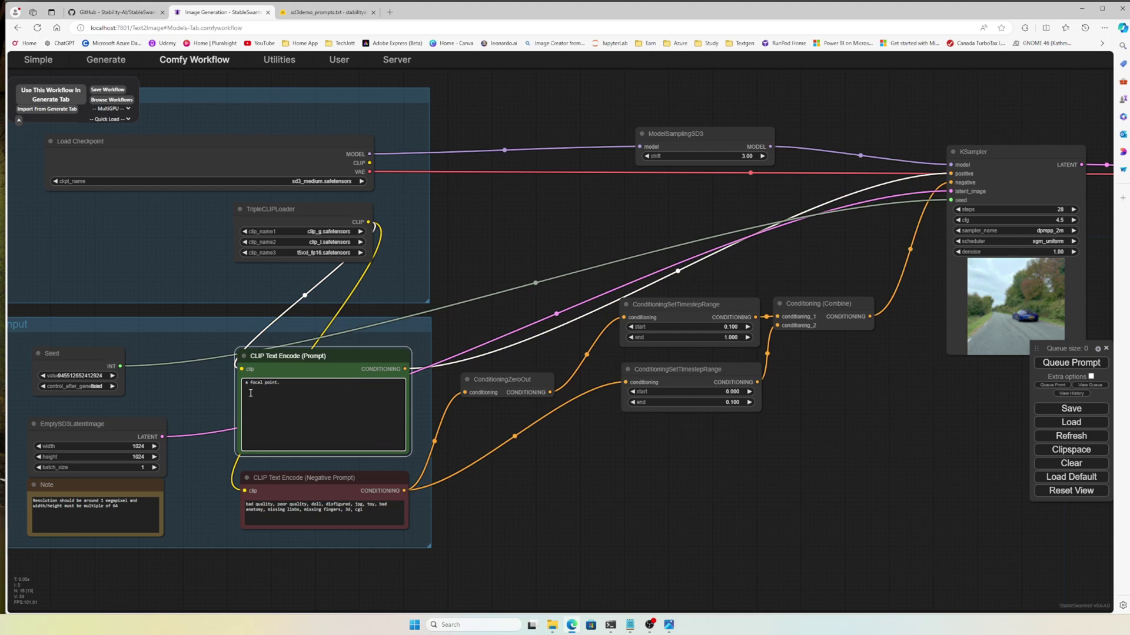
key(ctrl+v)
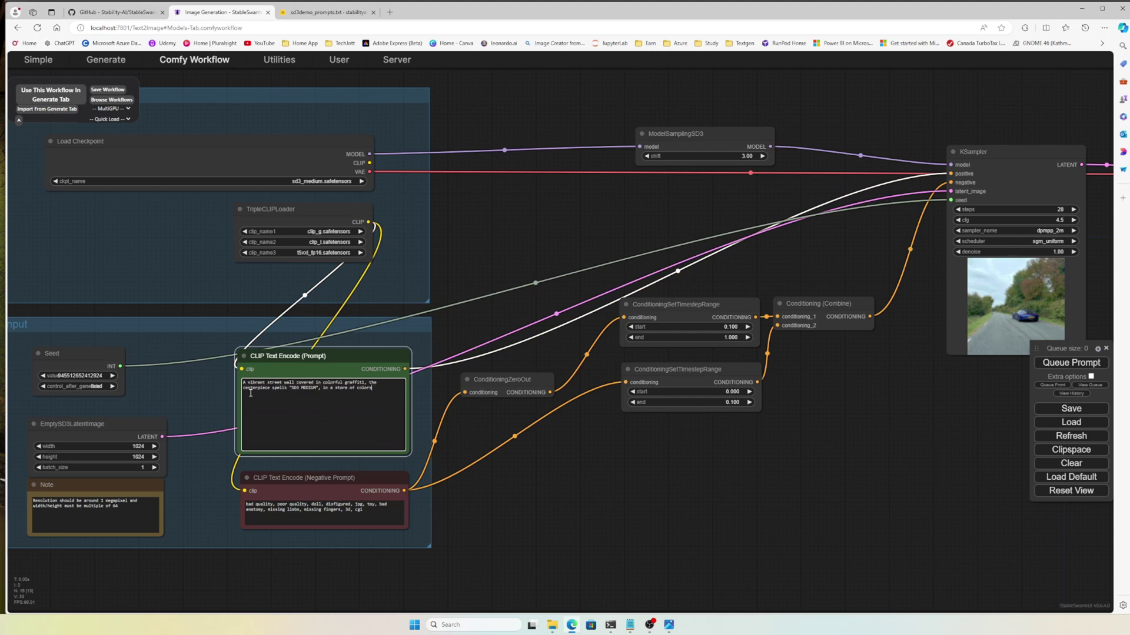
Queue the graffiti prompt and follow the generation through KSampler to the Preview Image node
click(1071, 362)
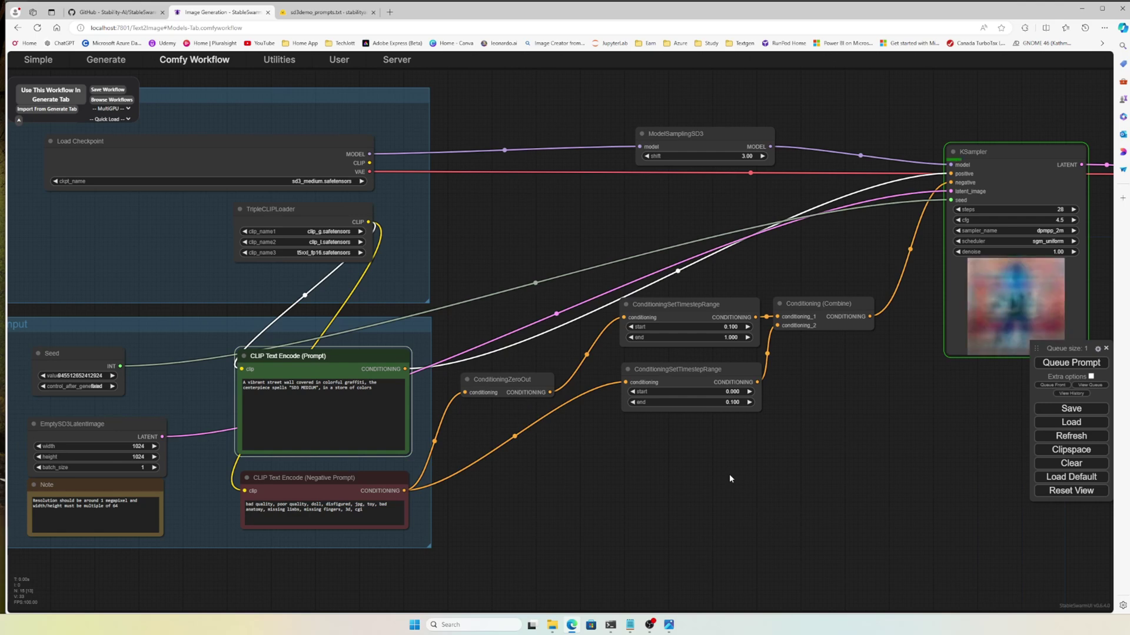
drag(886, 448, 676, 461)
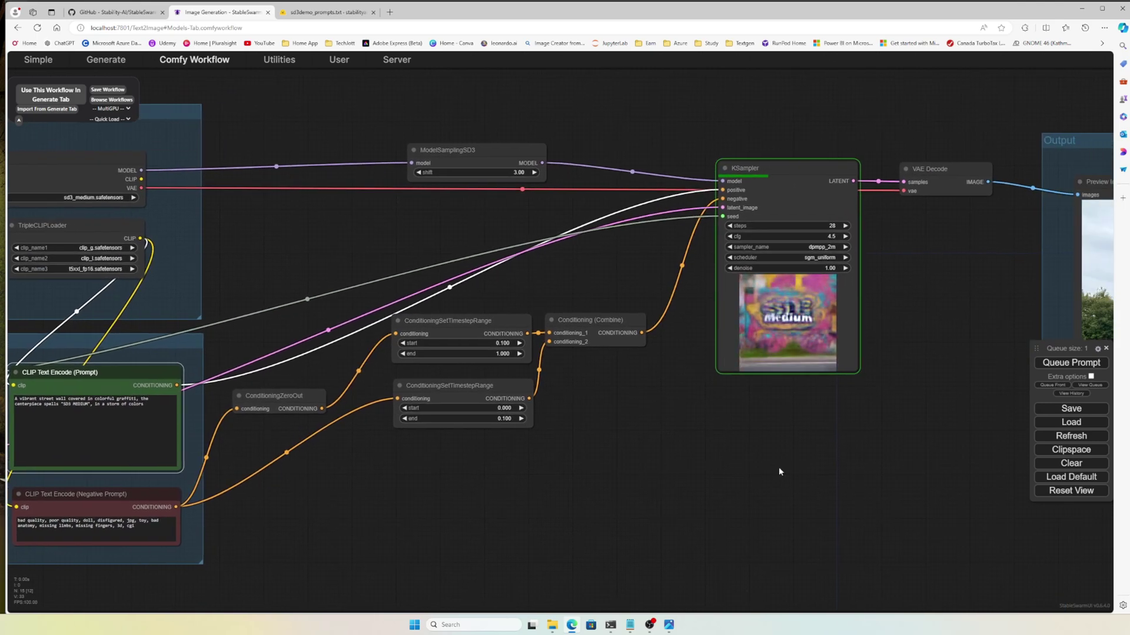
drag(859, 454, 719, 461)
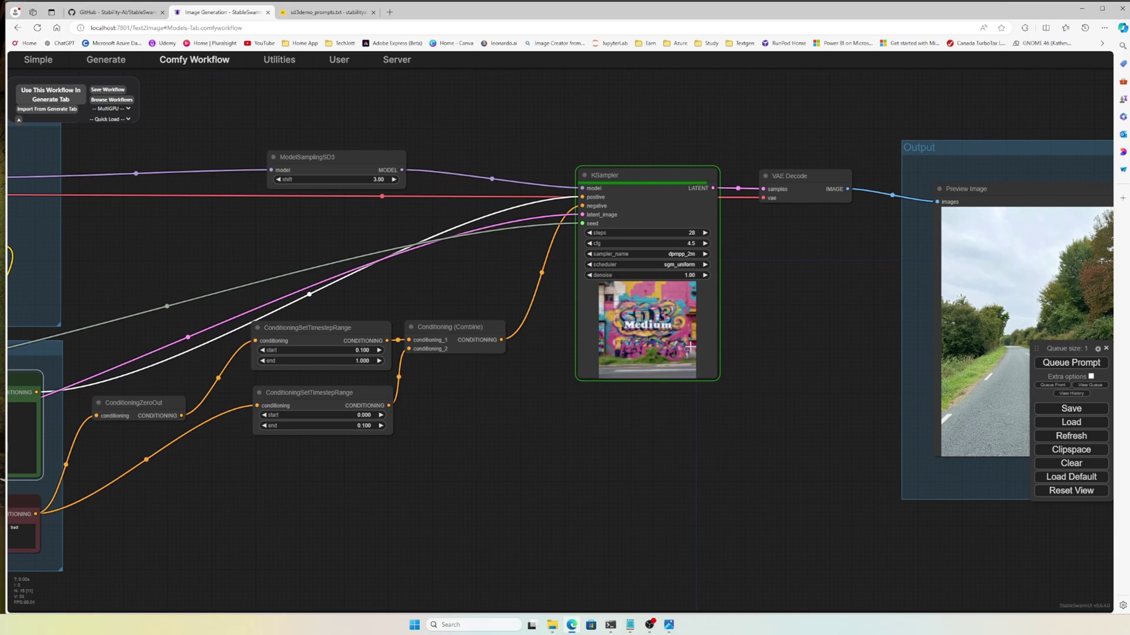
drag(820, 418, 496, 422)
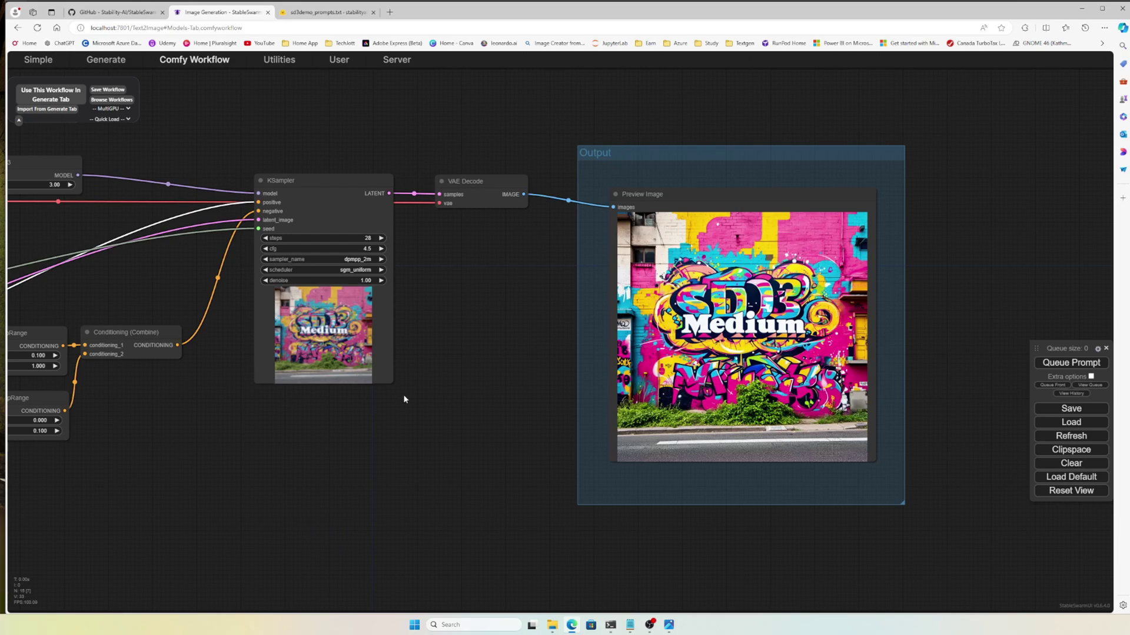
On the Generate page, set the aspect ratio to 1:1 and generate the graffiti wall image twice
click(115, 12)
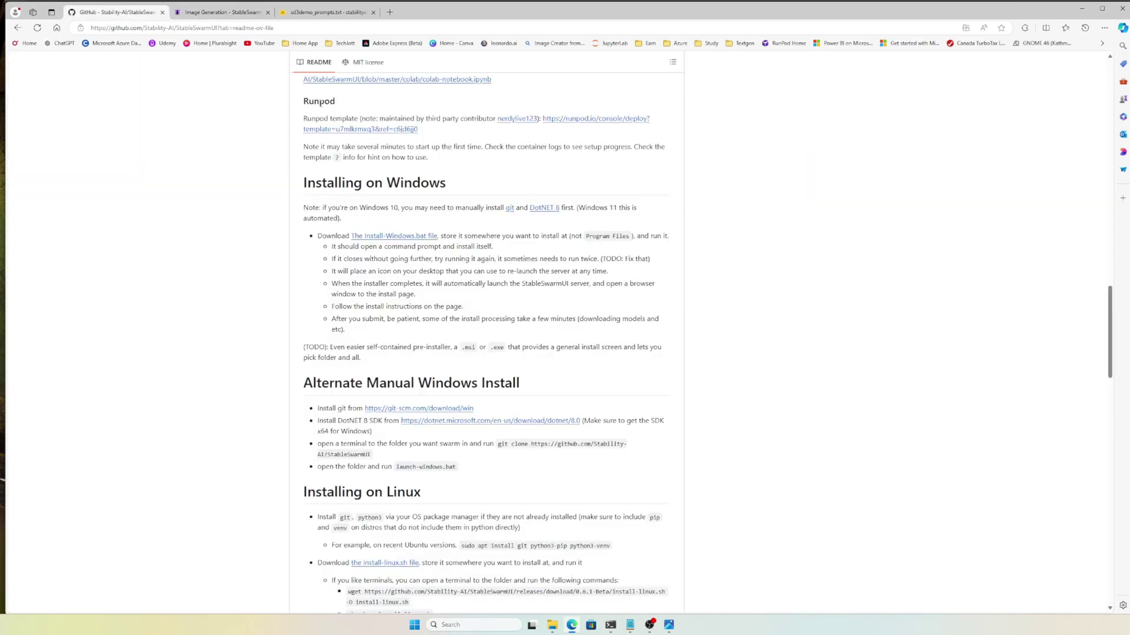
click(223, 11)
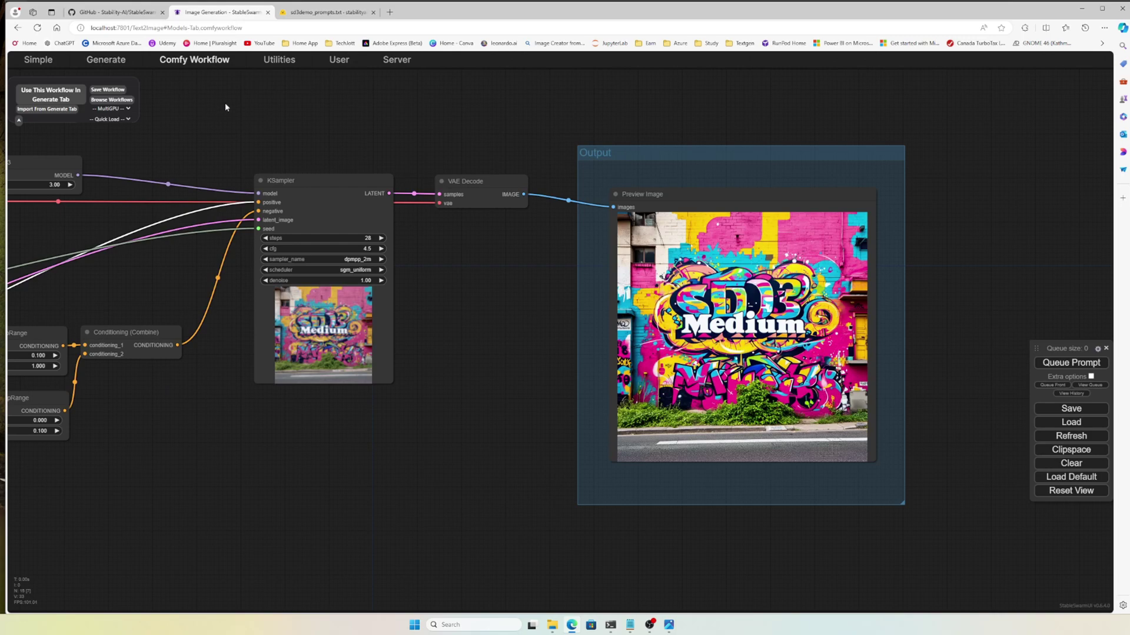
click(110, 61)
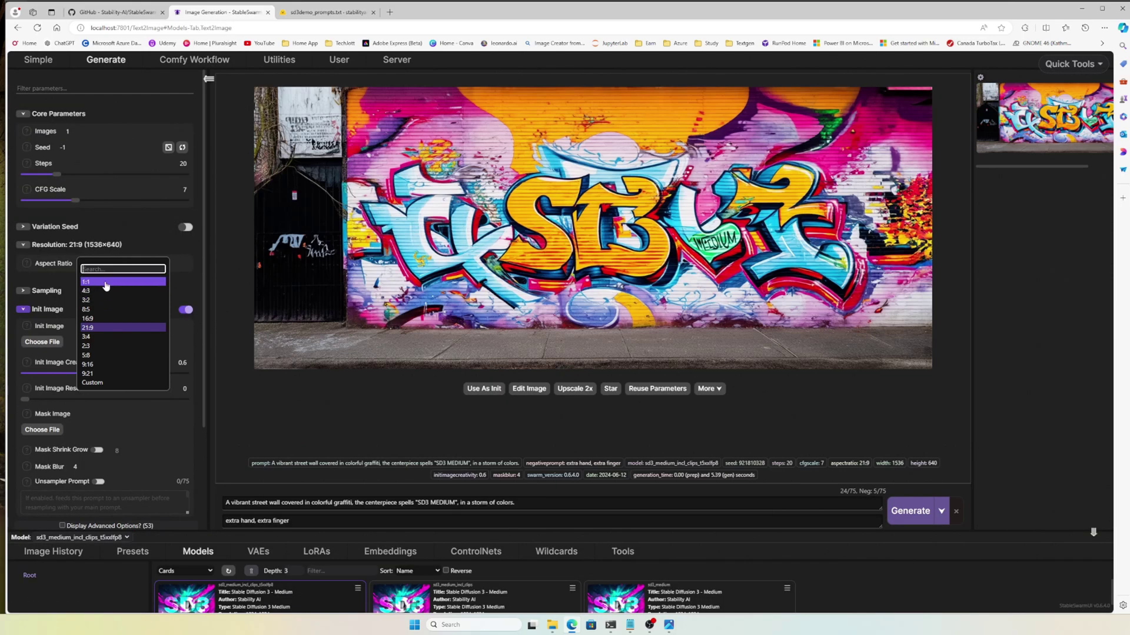
click(105, 283)
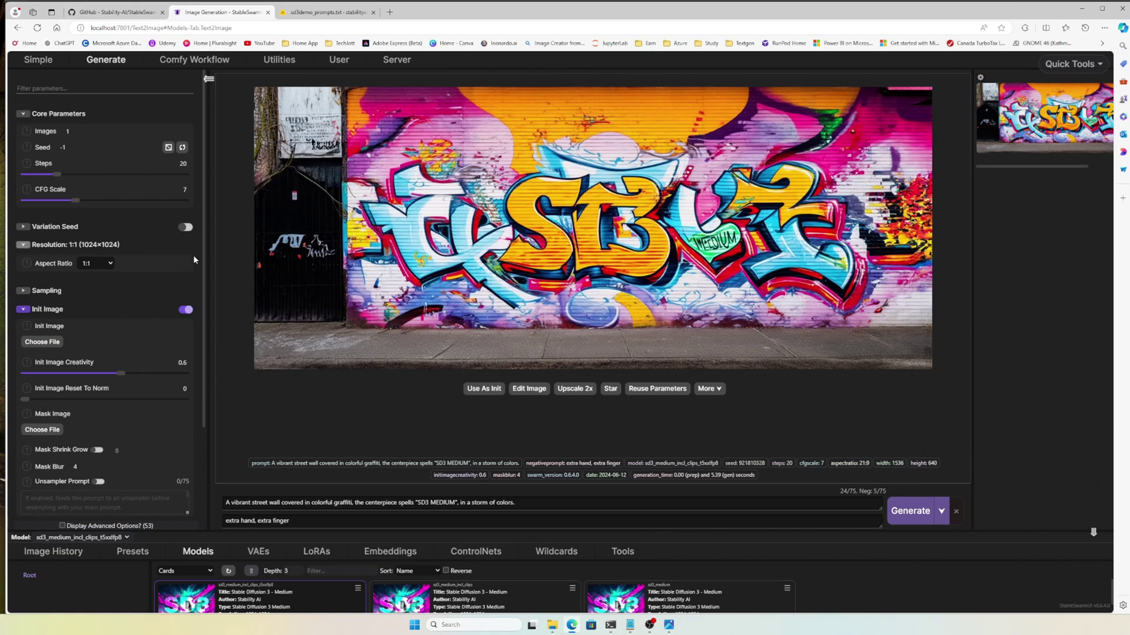
click(928, 512)
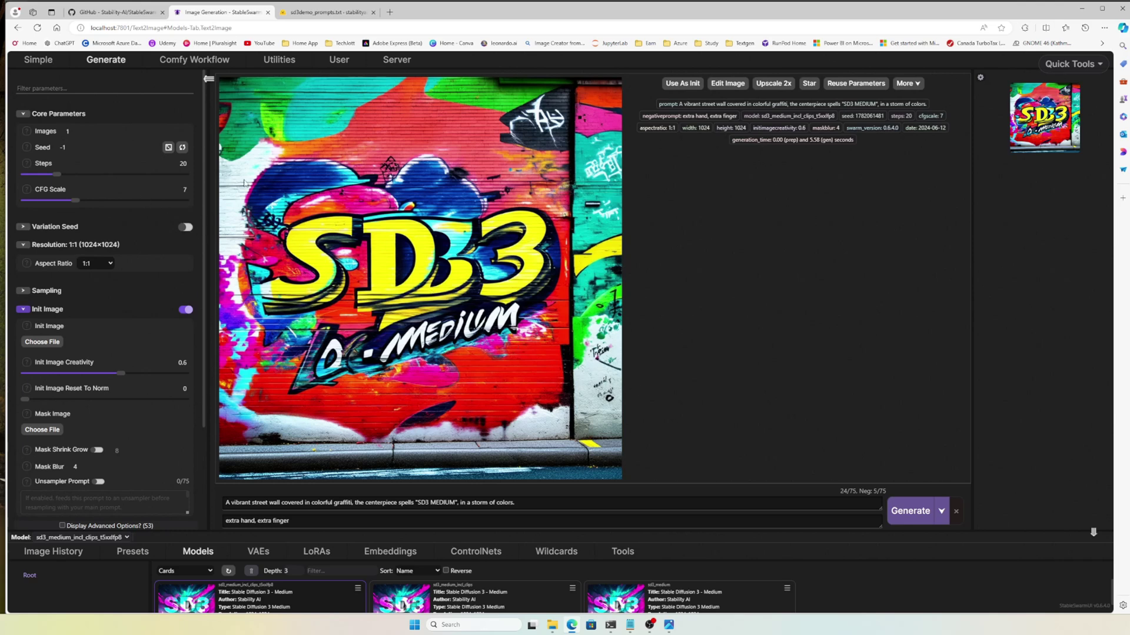
click(913, 510)
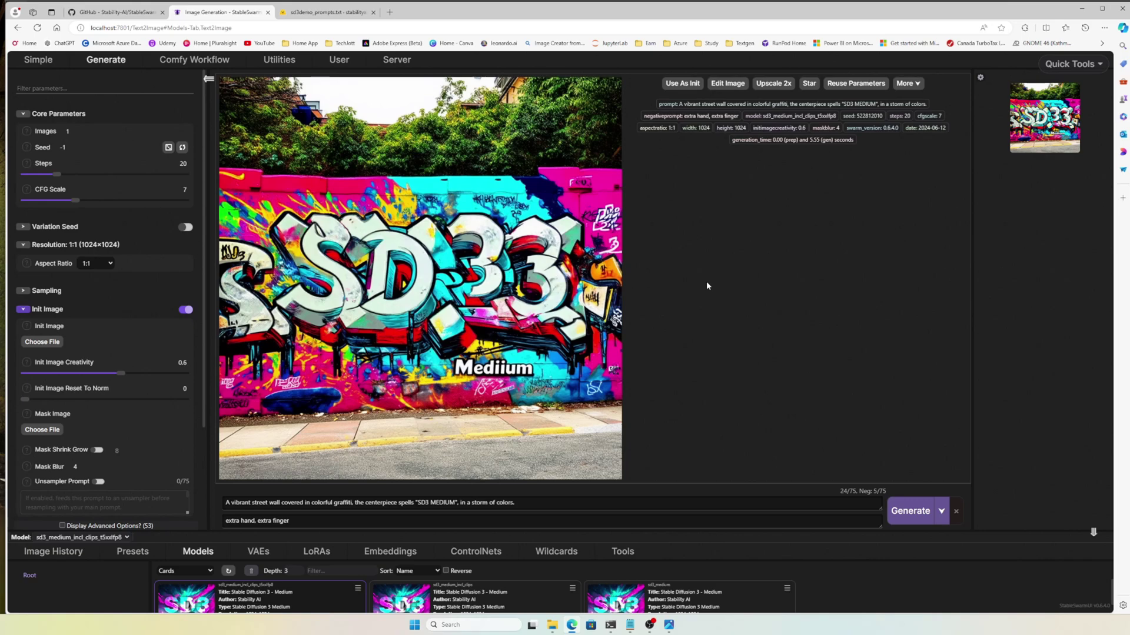
Load comfy_example_workflows_sd3_medium_example_workflow_multi_prompt.json into the Comfy workflow and try to queue it
click(194, 60)
drag(255, 469, 891, 471)
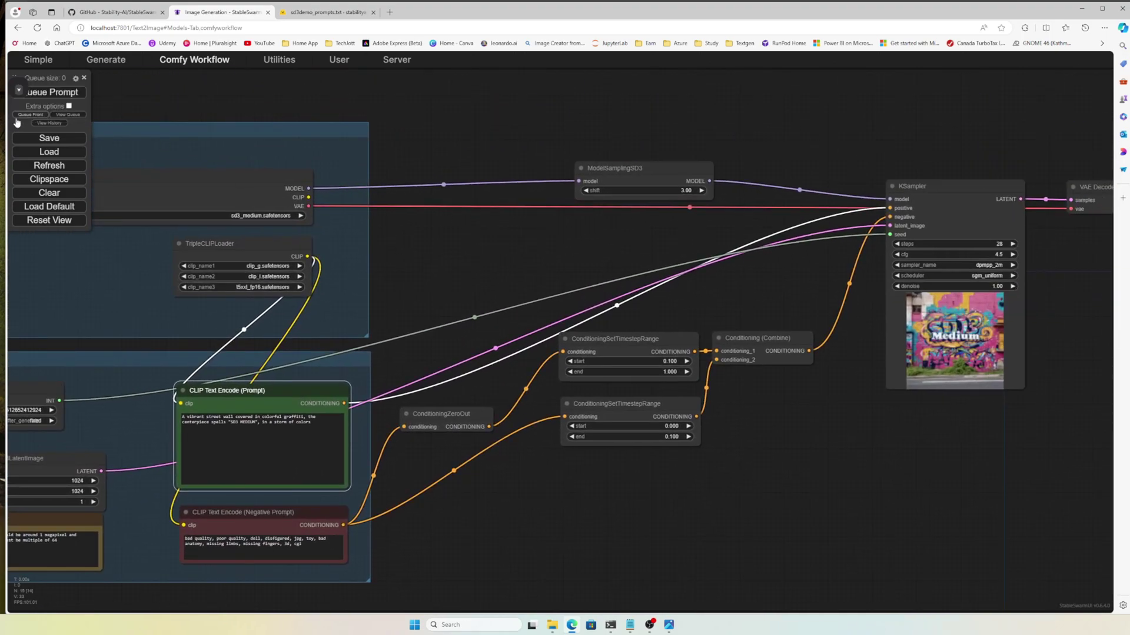
click(61, 154)
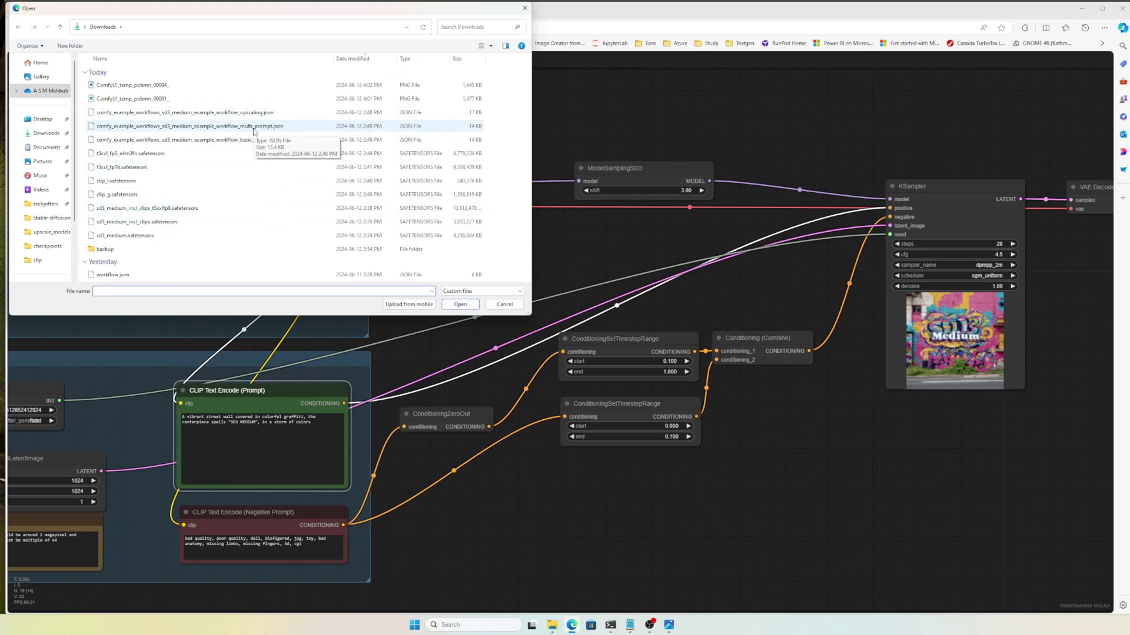
double_click(267, 127)
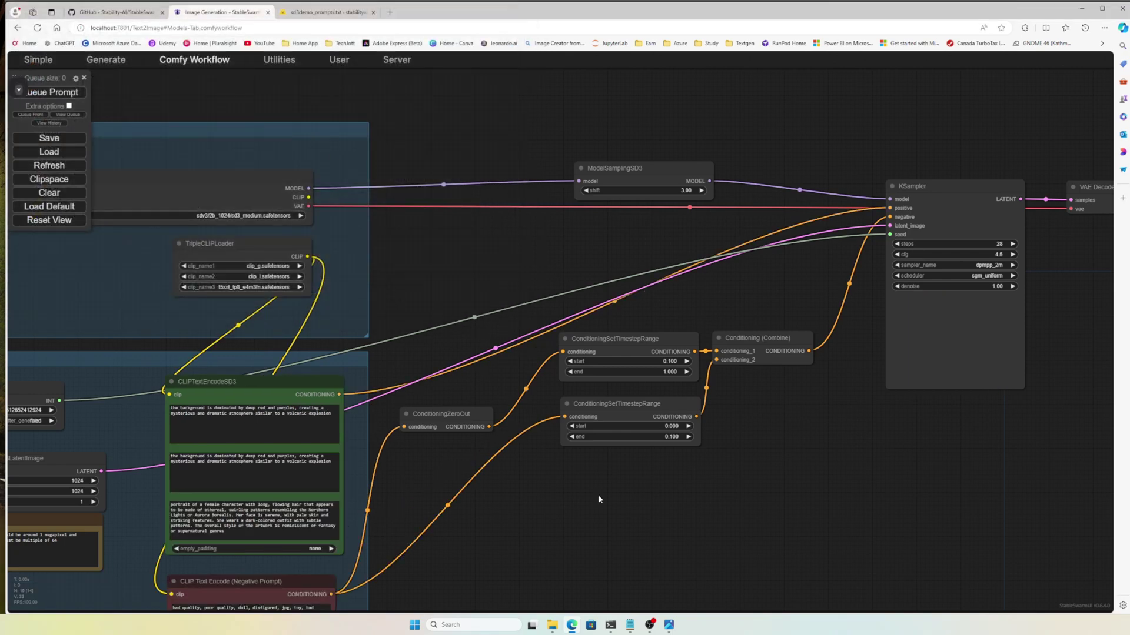
mouse_move(641, 529)
mouse_down()
mouse_move(779, 465)
mouse_move(406, 463)
mouse_move(598, 505)
mouse_move(623, 527)
mouse_up()
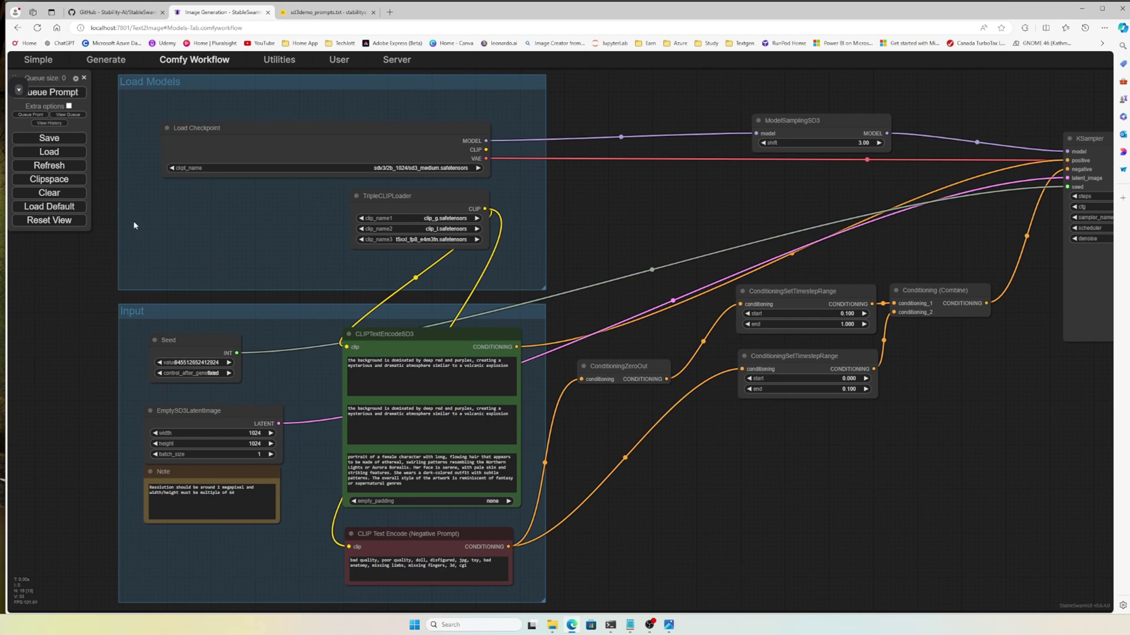
click(55, 93)
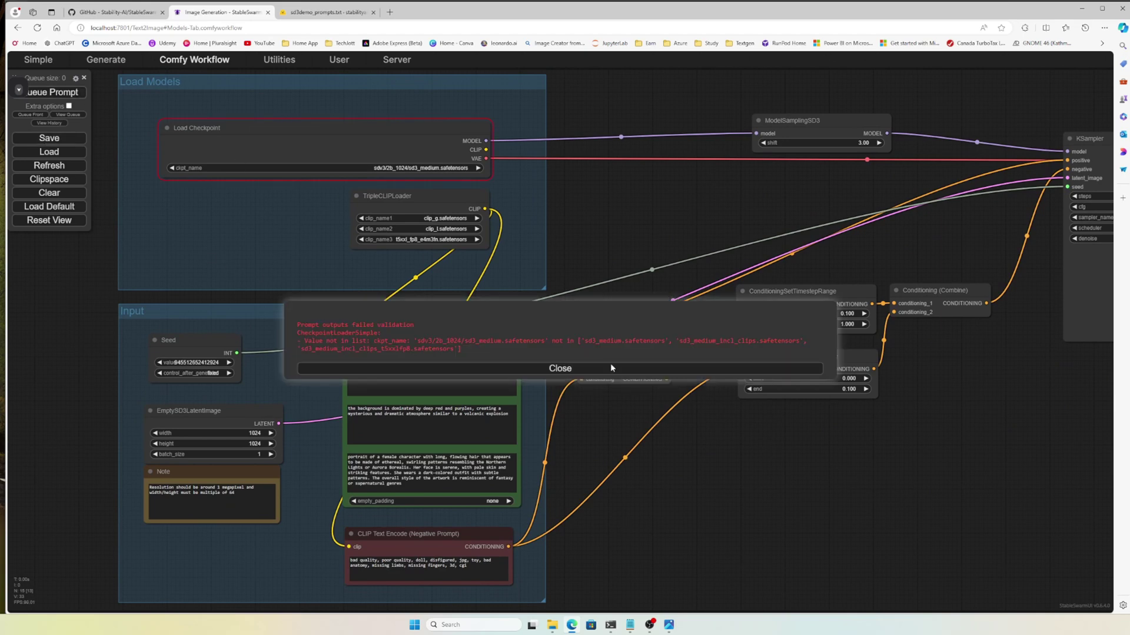
click(537, 369)
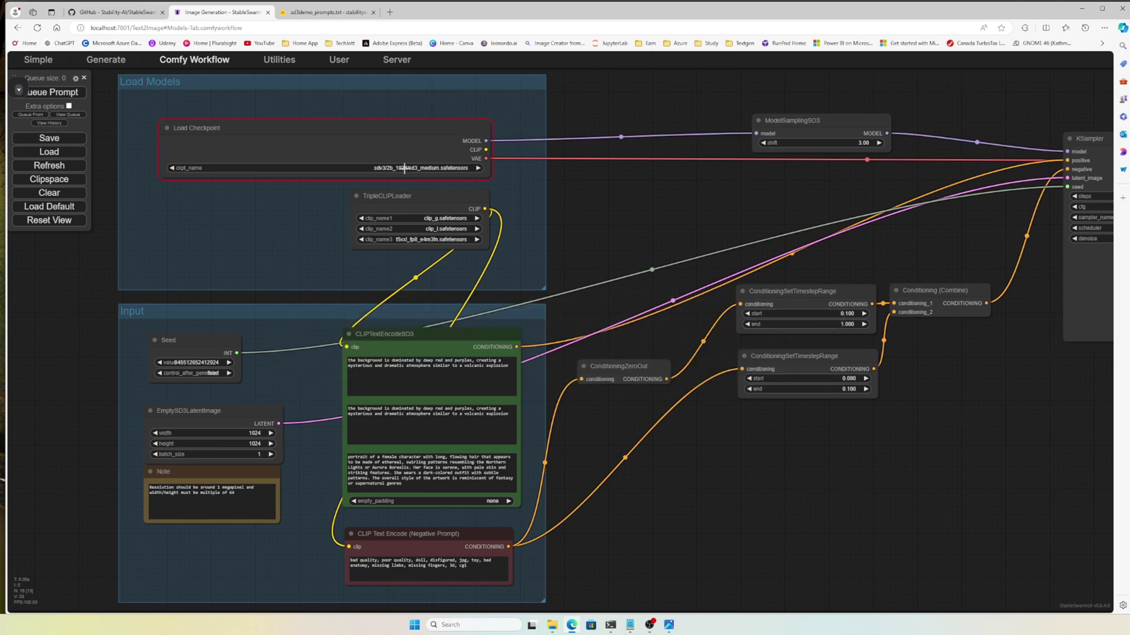
Set the Load Checkpoint model to sd3_medium.safetensors, then queue the multi-prompt workflow and bring its output into view
click(402, 172)
click(435, 170)
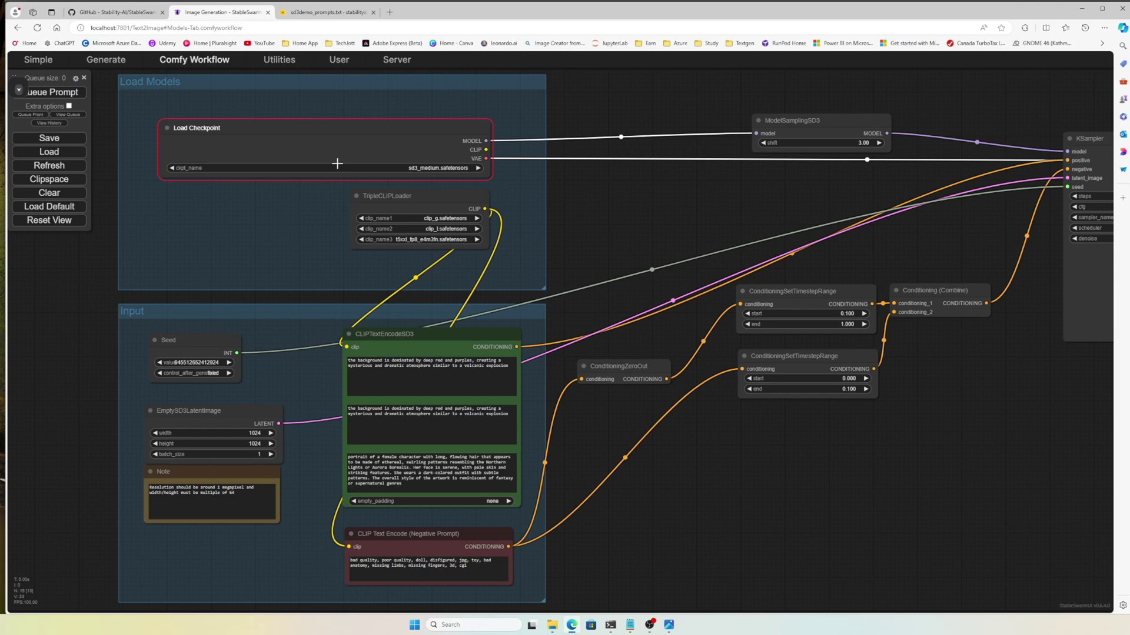
click(421, 168)
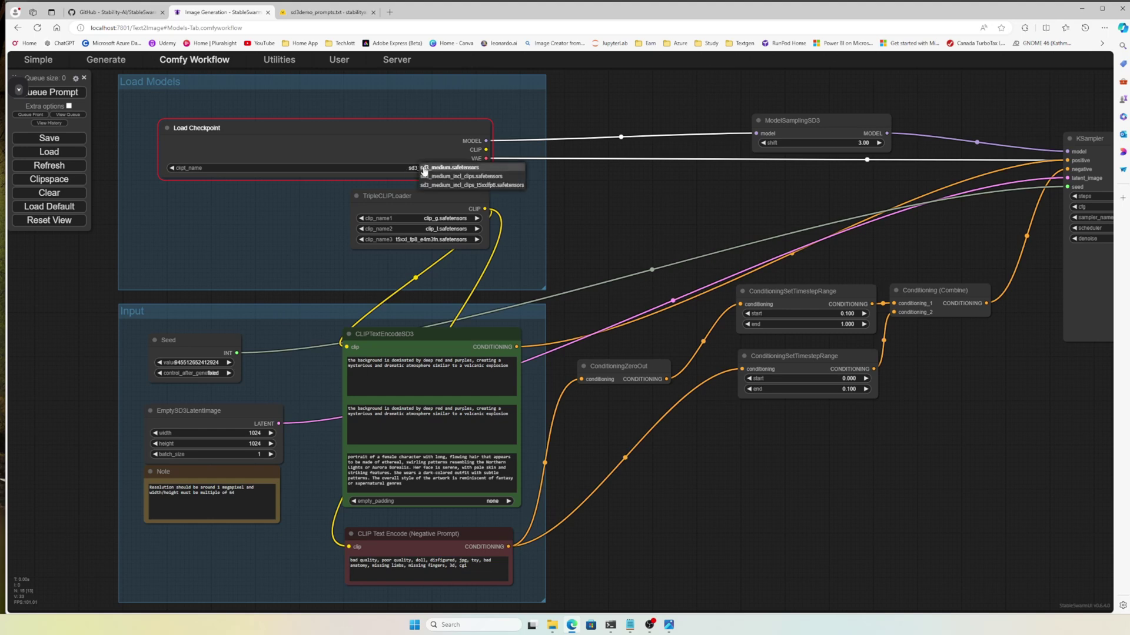
click(53, 92)
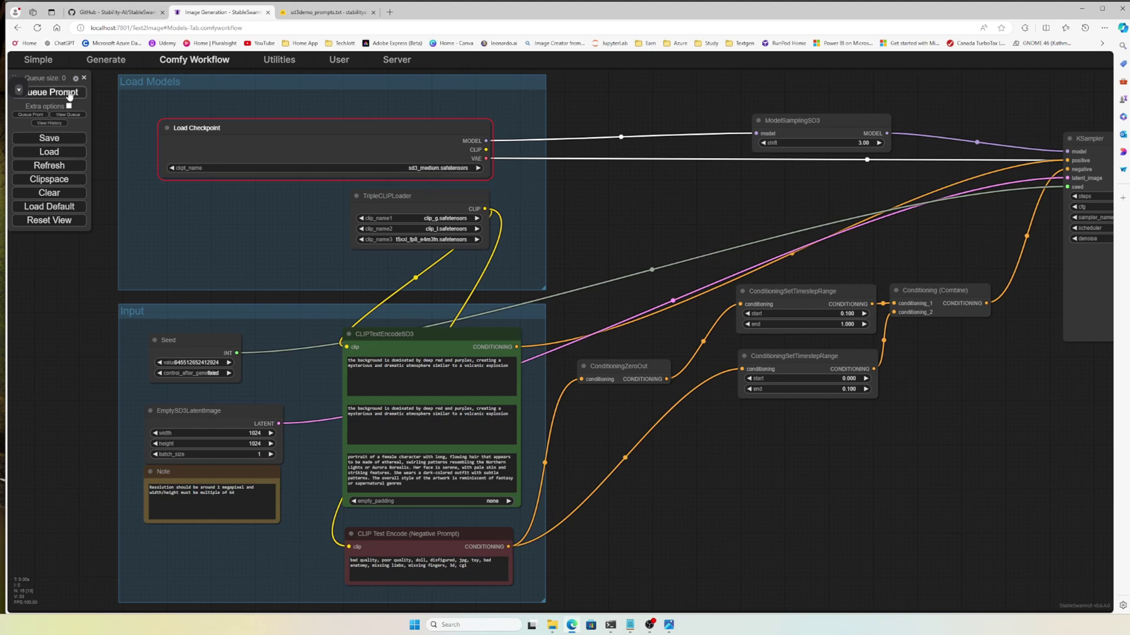
drag(1012, 461, 527, 538)
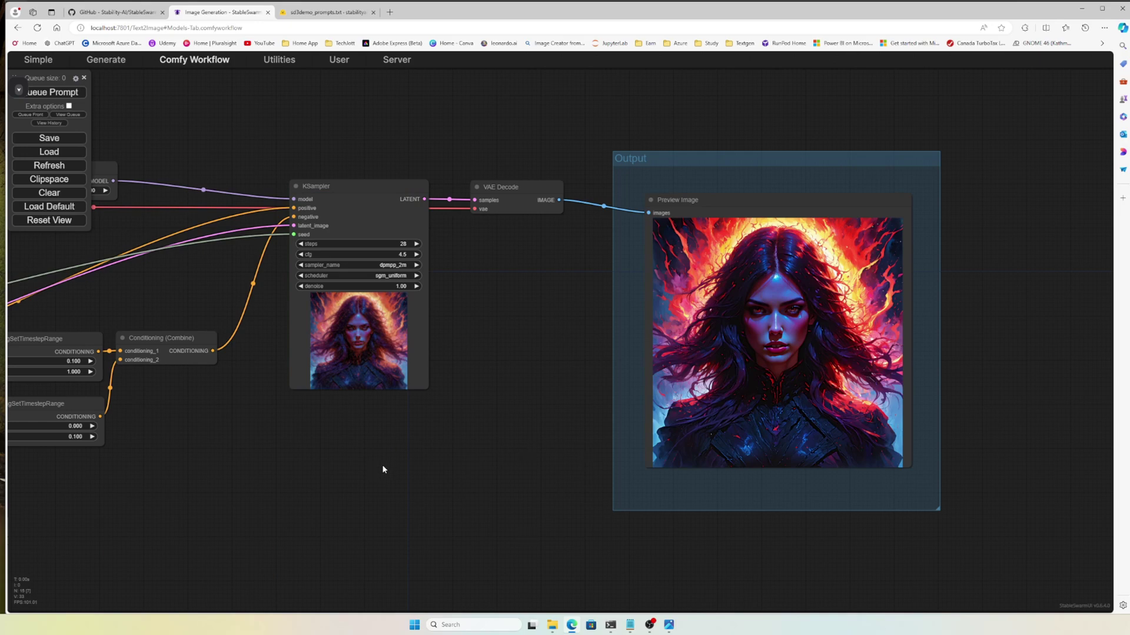
Examine the three prompts in the CLIPTextEncodeSD3 node and compare them with the portrait in Preview Image
drag(383, 469, 726, 436)
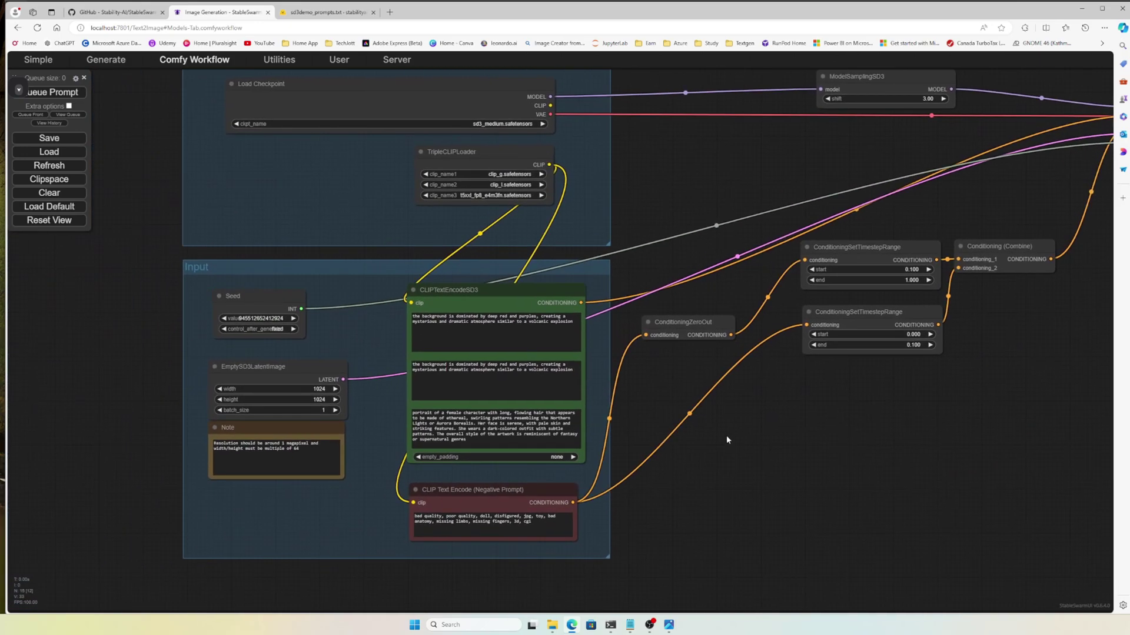
scroll(726, 435, up, 2)
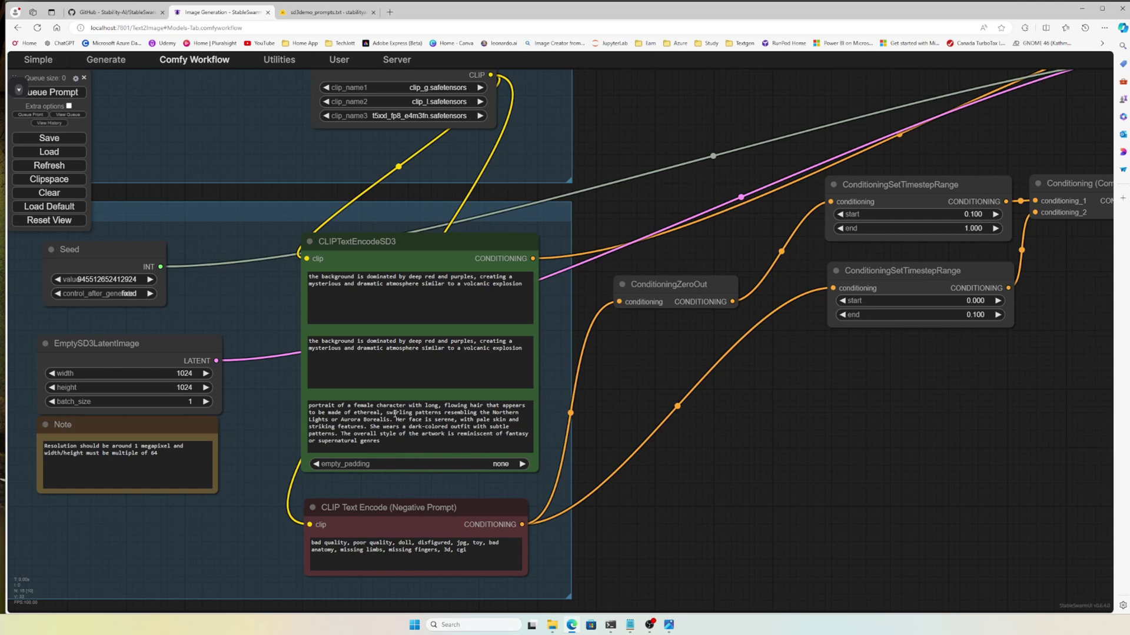
scroll(572, 502, down, 3)
scroll(524, 531, up, 3)
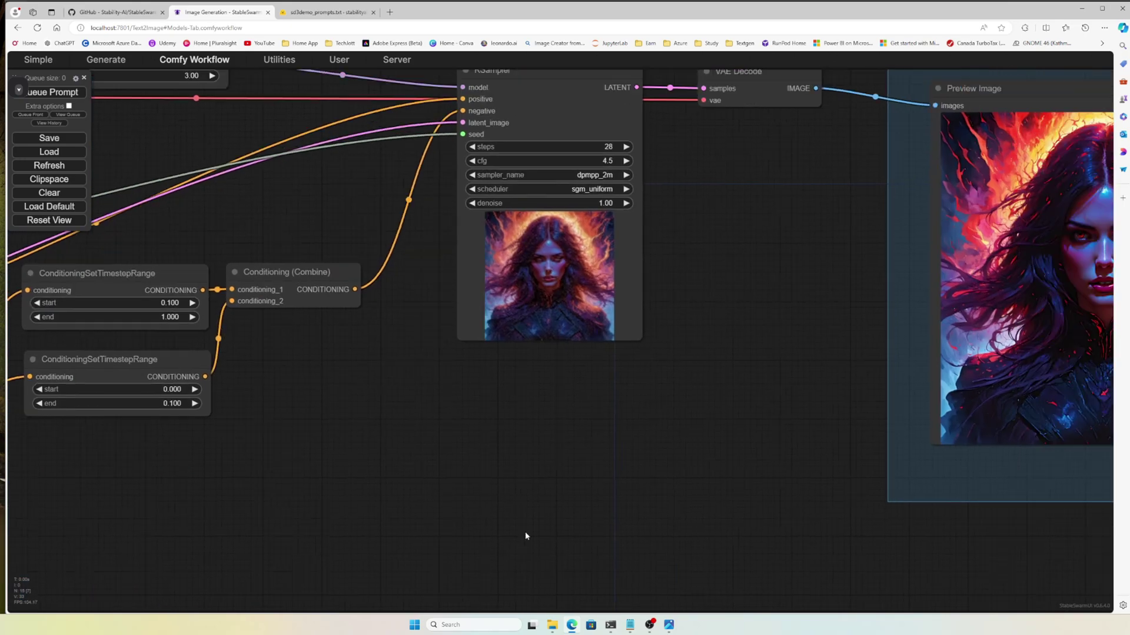
drag(525, 531, 78, 540)
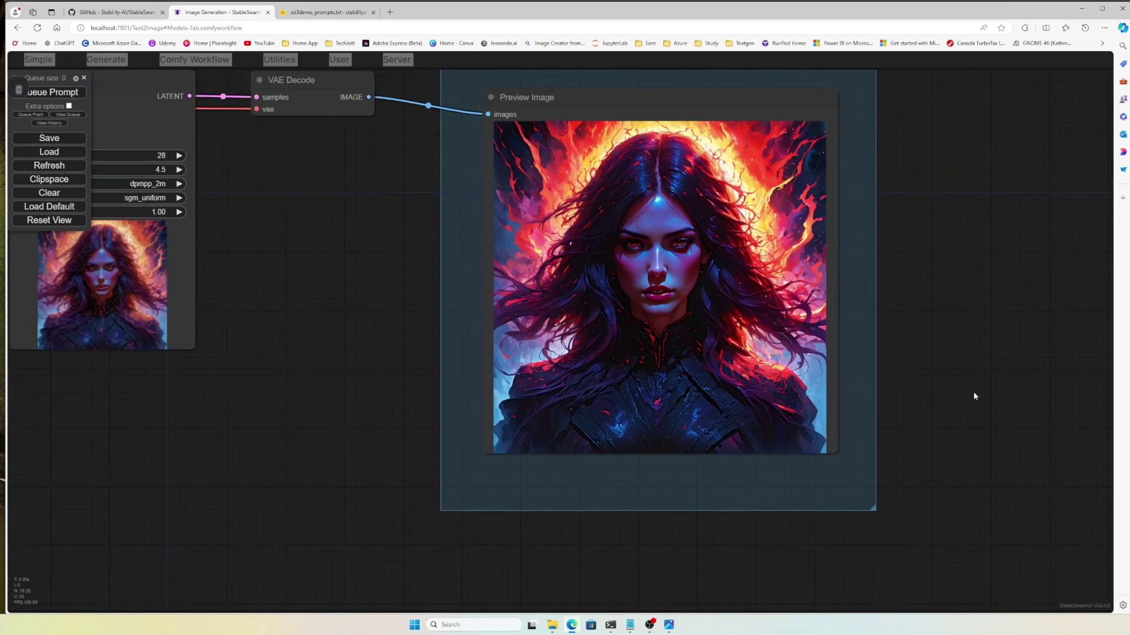
drag(974, 395, 898, 438)
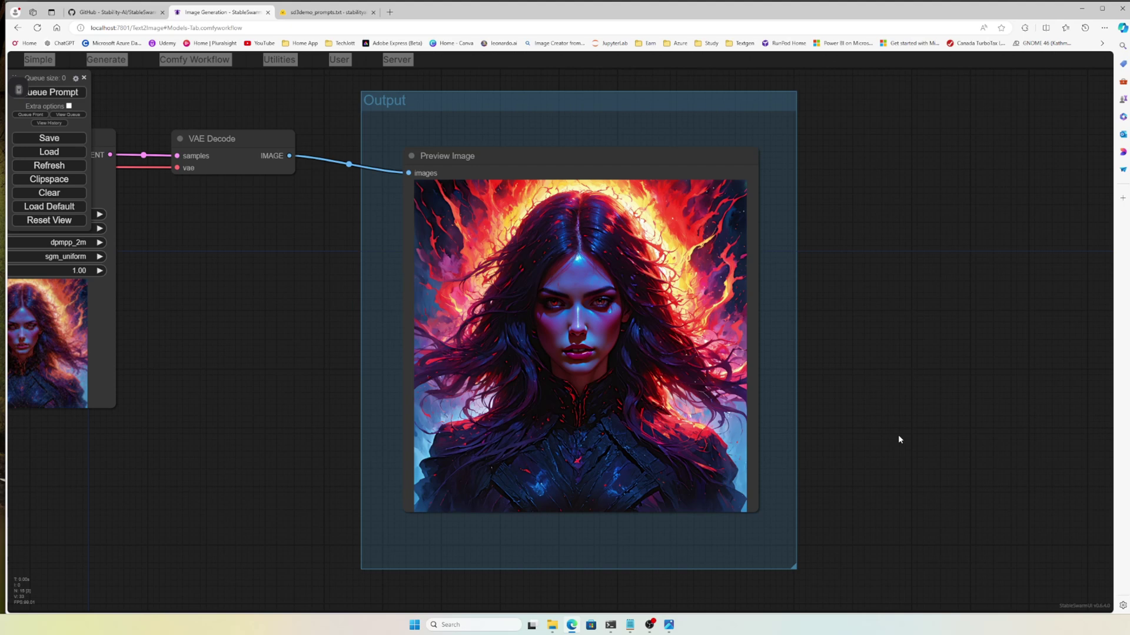
drag(899, 436, 973, 436)
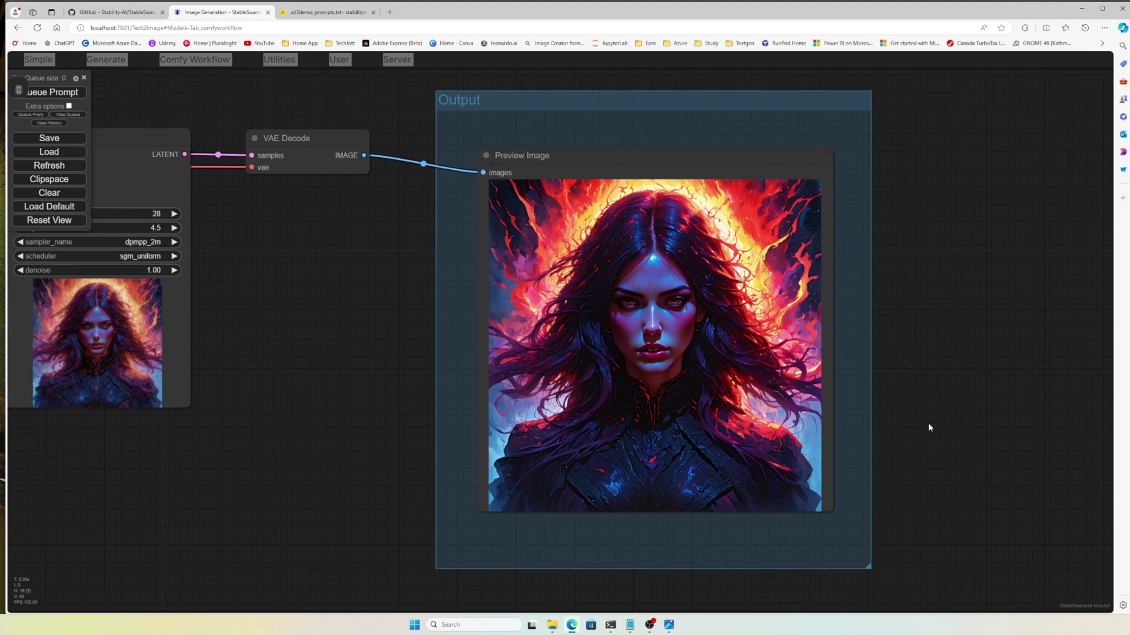